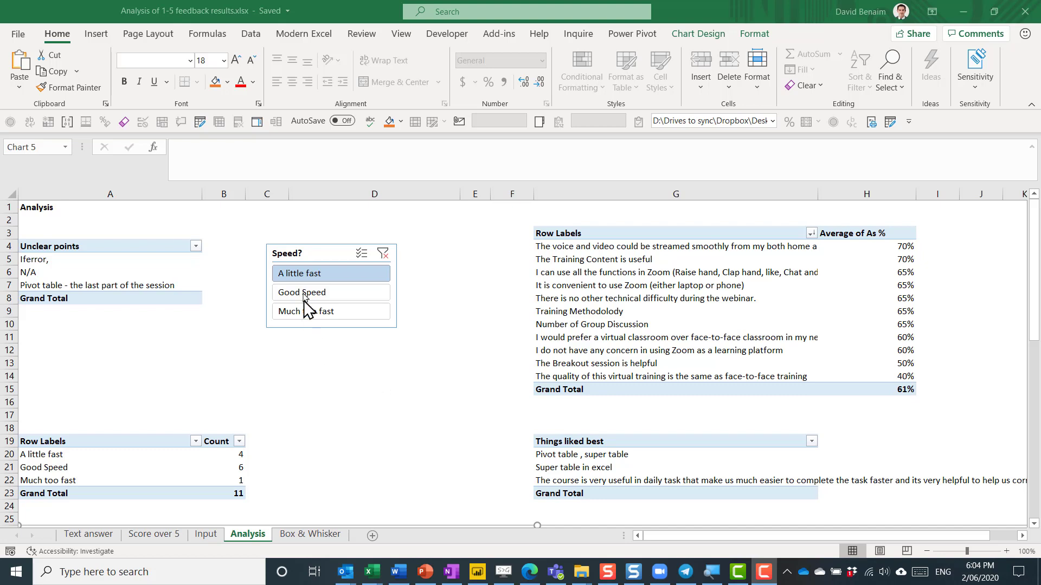
- Try the Good Speed and Much too fast slicer buttons, finishing on Good Speed
{"action": "left_click", "coordinate": [329, 295]}
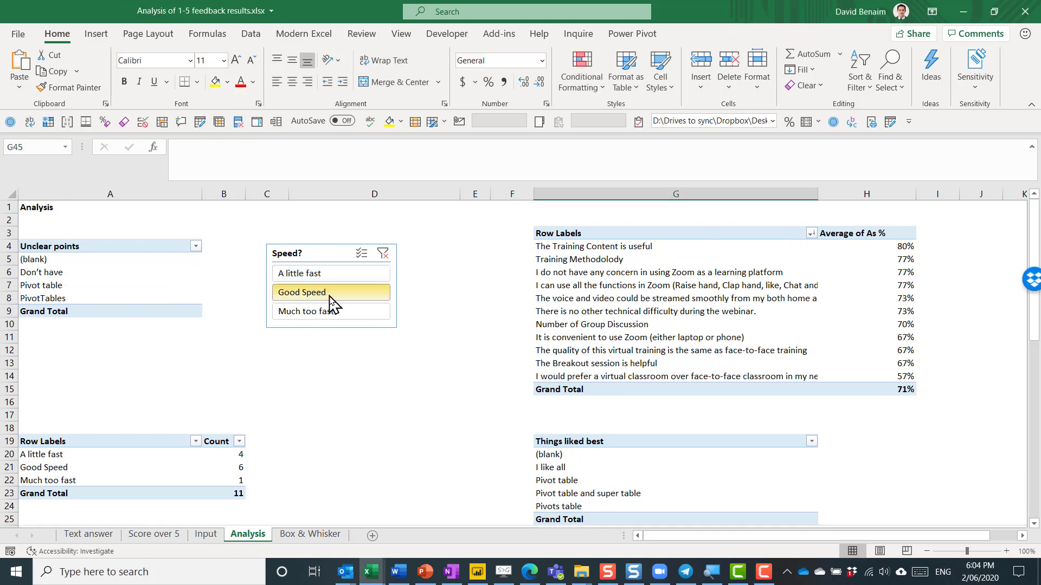
{"action": "left_click", "coordinate": [336, 311]}
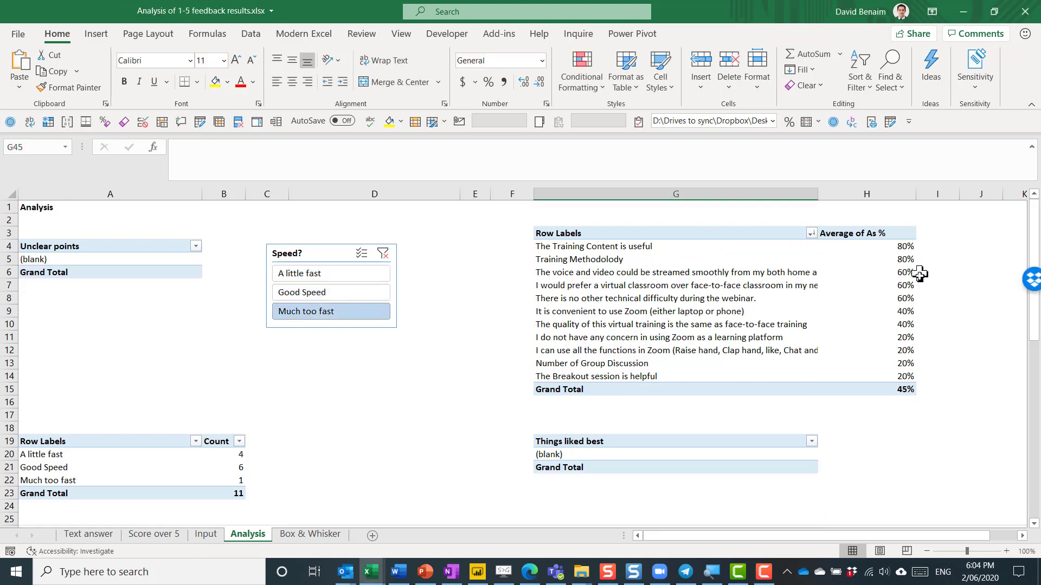
{"action": "left_click", "coordinate": [351, 294]}
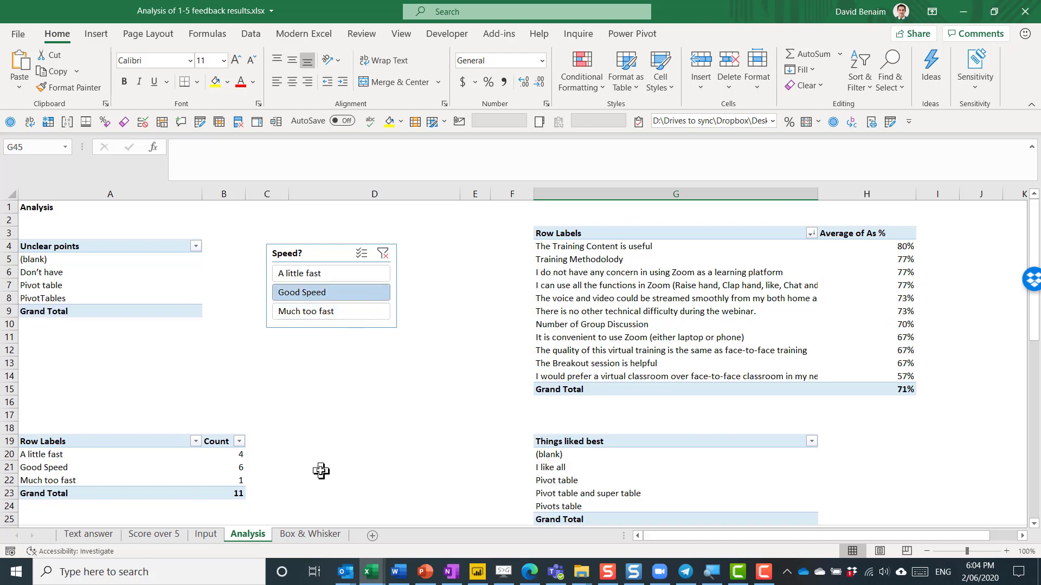
- Review the box-and-whisker chart below the pivots, then deselect it
{"action": "scroll", "coordinate": [323, 469], "scroll_direction": "down", "scroll_amount": 12}
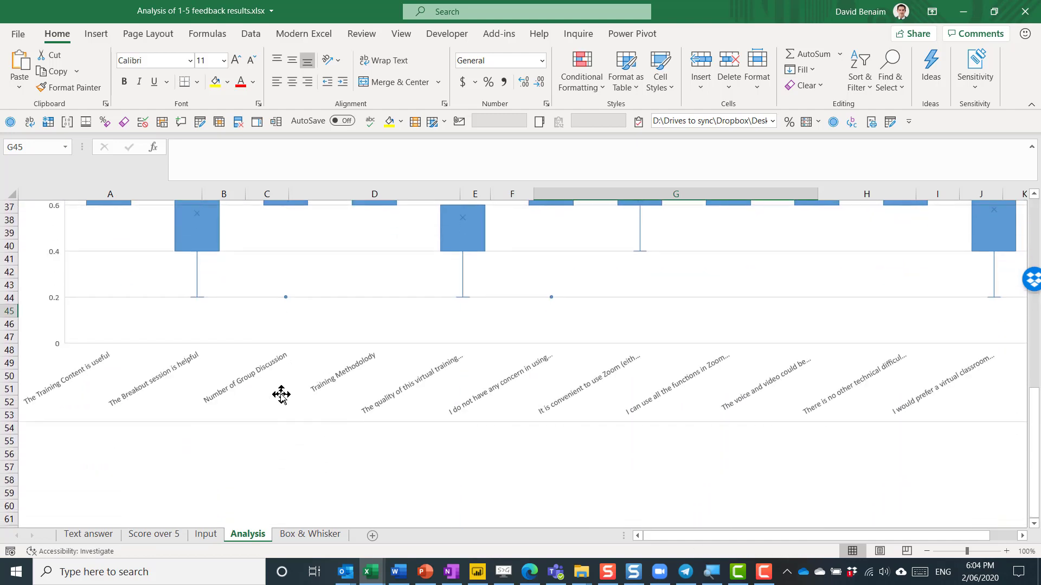
{"action": "left_click", "coordinate": [306, 360]}
{"action": "scroll", "coordinate": [317, 385], "scroll_direction": "up", "scroll_amount": 6}
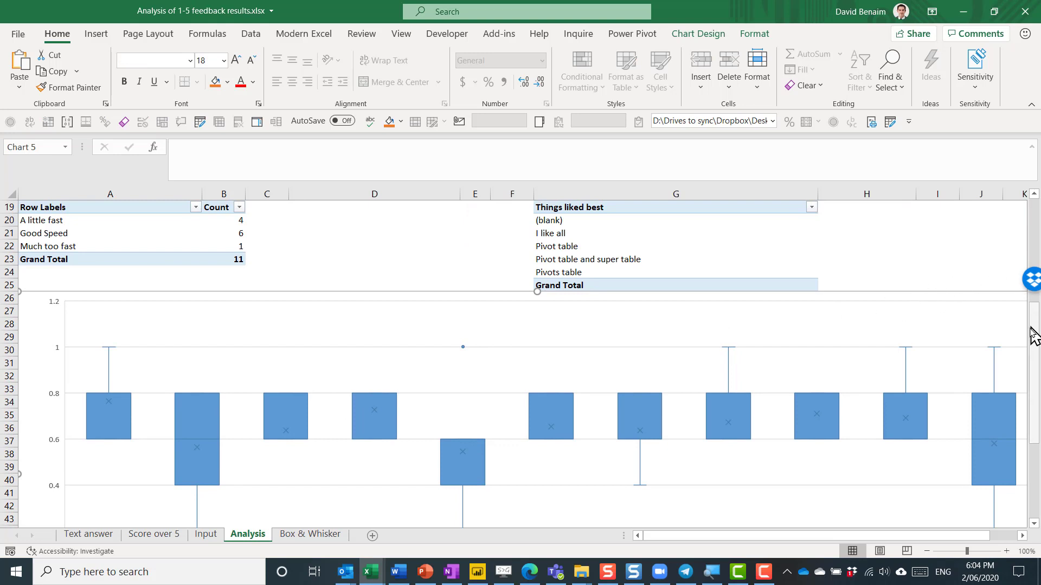
{"action": "left_click_drag", "start_coordinate": [1035, 336], "coordinate": [1037, 422]}
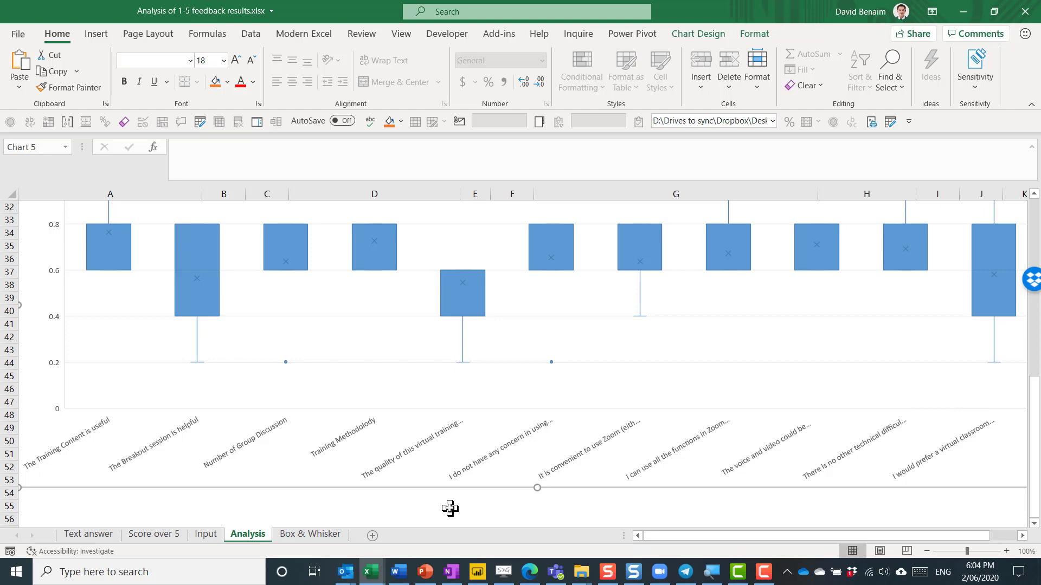
{"action": "scroll", "coordinate": [412, 441], "scroll_direction": "up", "scroll_amount": 10}
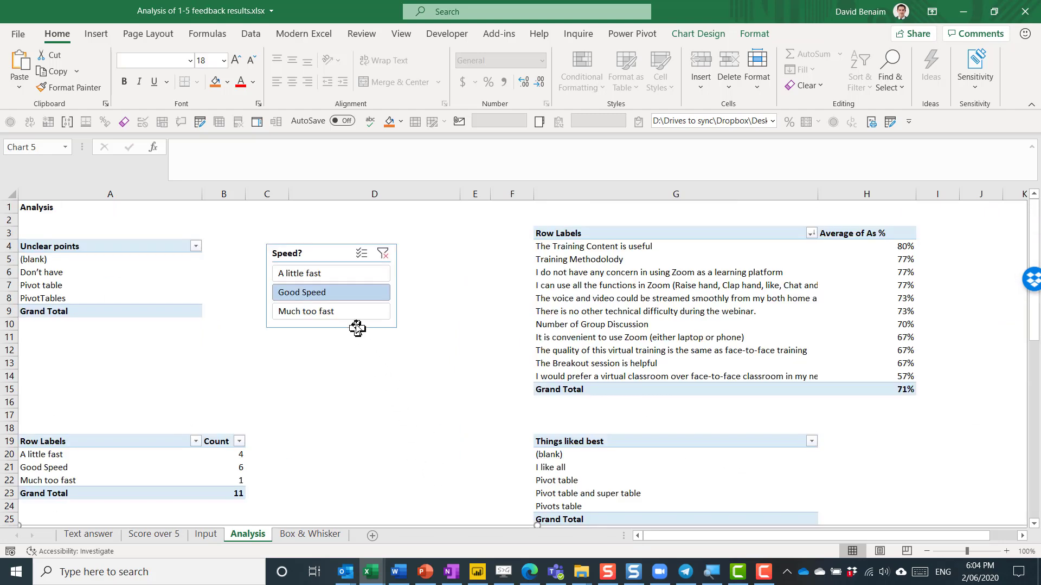
{"action": "left_click", "coordinate": [353, 362]}
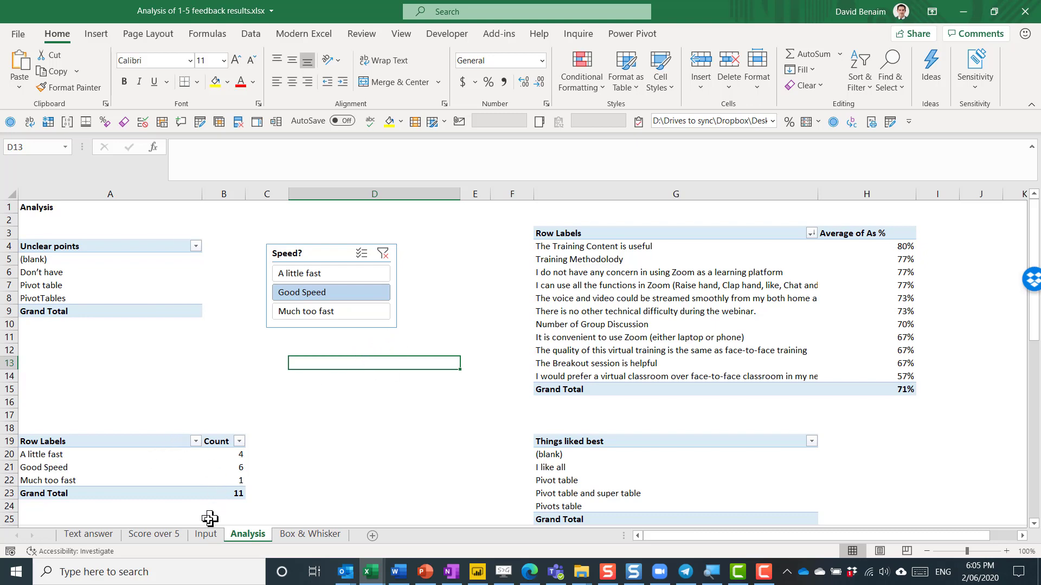
- On the Input sheet, look over the Training Content and Breakout session score columns
{"action": "left_click", "coordinate": [206, 536]}
{"action": "left_click", "coordinate": [172, 257]}
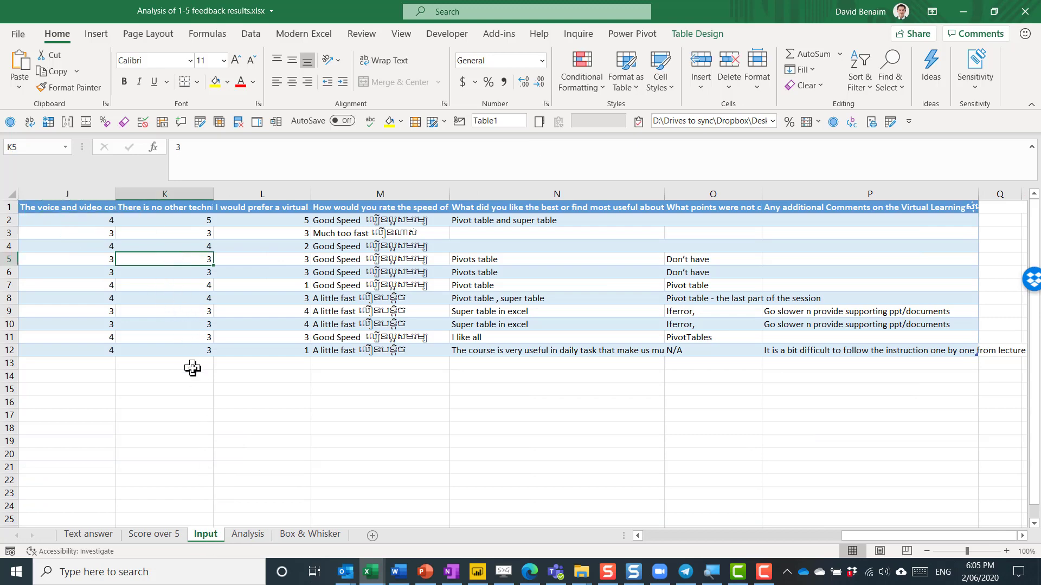
{"action": "left_click", "coordinate": [195, 389]}
{"action": "key", "text": "Left"}
{"action": "key", "text": "Left"}
{"action": "key", "text": "Left"}
{"action": "key", "text": "Left"}
{"action": "key", "text": "Left"}
{"action": "key", "text": "Left"}
{"action": "key", "text": "Left"}
{"action": "key", "text": "Left"}
{"action": "key", "text": "Left"}
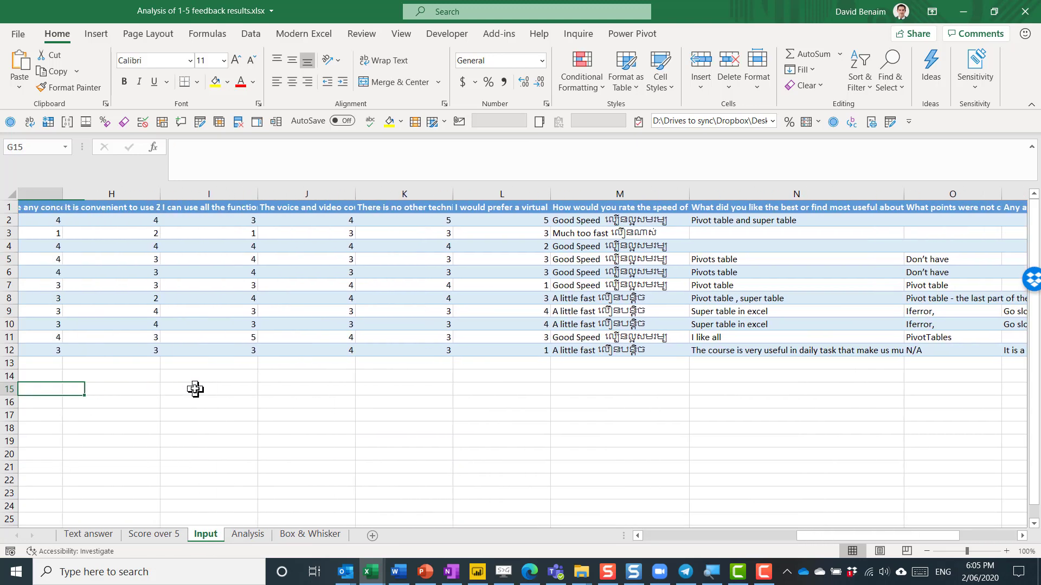
{"action": "key", "text": "Left"}
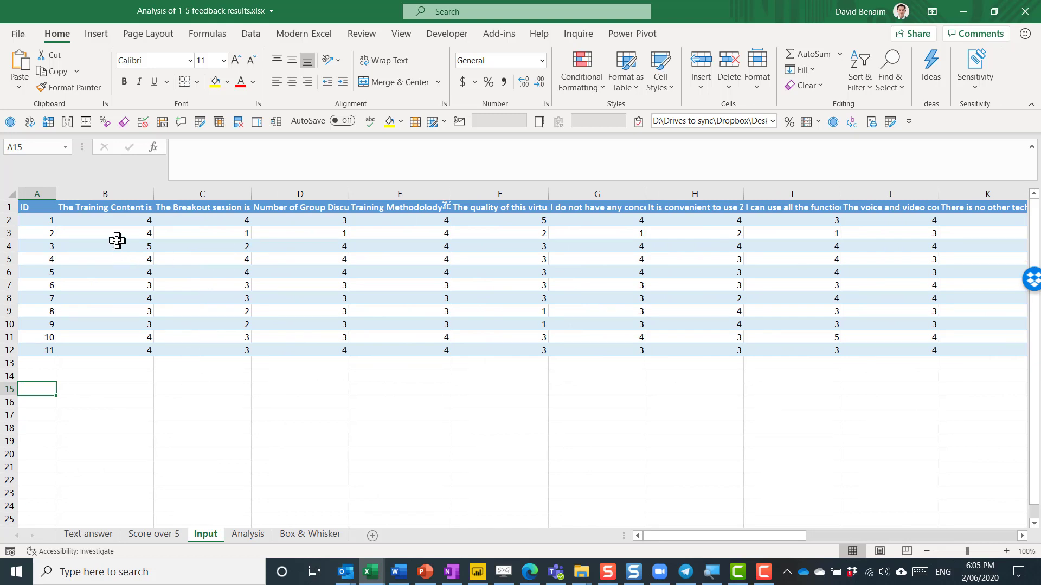
{"action": "left_click_drag", "start_coordinate": [133, 217], "coordinate": [156, 353]}
{"action": "left_click_drag", "start_coordinate": [228, 224], "coordinate": [223, 347]}
{"action": "left_click", "coordinate": [637, 284]}
- Read the speed ratings in column M and the liked-best and unclear-points answers
{"action": "key", "text": "Right"}
{"action": "key", "text": "Right"}
{"action": "key", "text": "Right"}
{"action": "key", "text": "Right"}
{"action": "key", "text": "Right"}
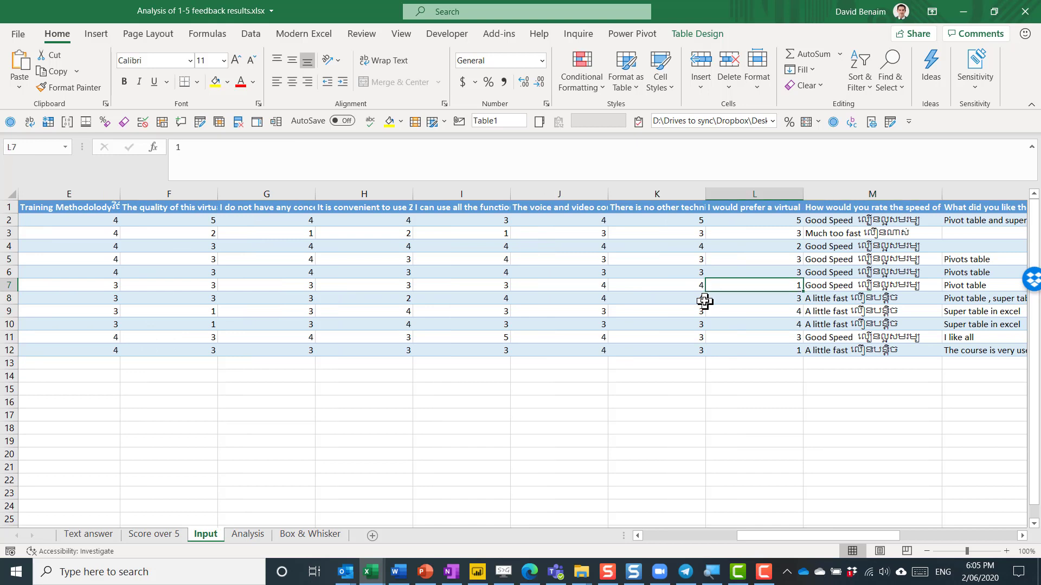
{"action": "key", "text": "Right"}
{"action": "key", "text": "Up"}
{"action": "key", "text": "Up"}
{"action": "key", "text": "Up"}
{"action": "key", "text": "Up"}
{"action": "key", "text": "Up"}
{"action": "key", "text": "Up"}
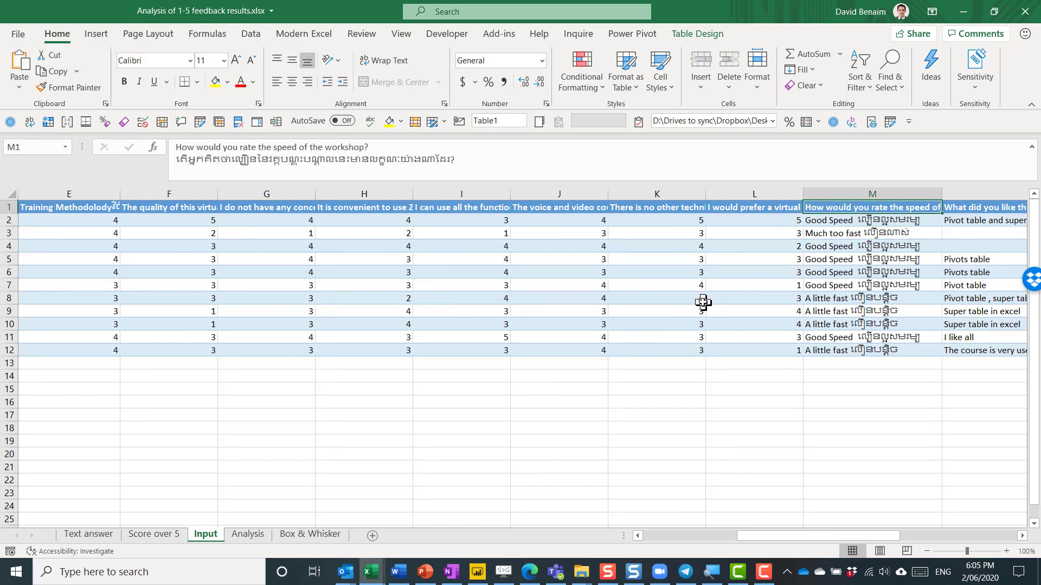
{"action": "left_click", "coordinate": [818, 258]}
{"action": "left_click", "coordinate": [835, 298]}
{"action": "left_click", "coordinate": [842, 337]}
{"action": "key", "text": "Right"}
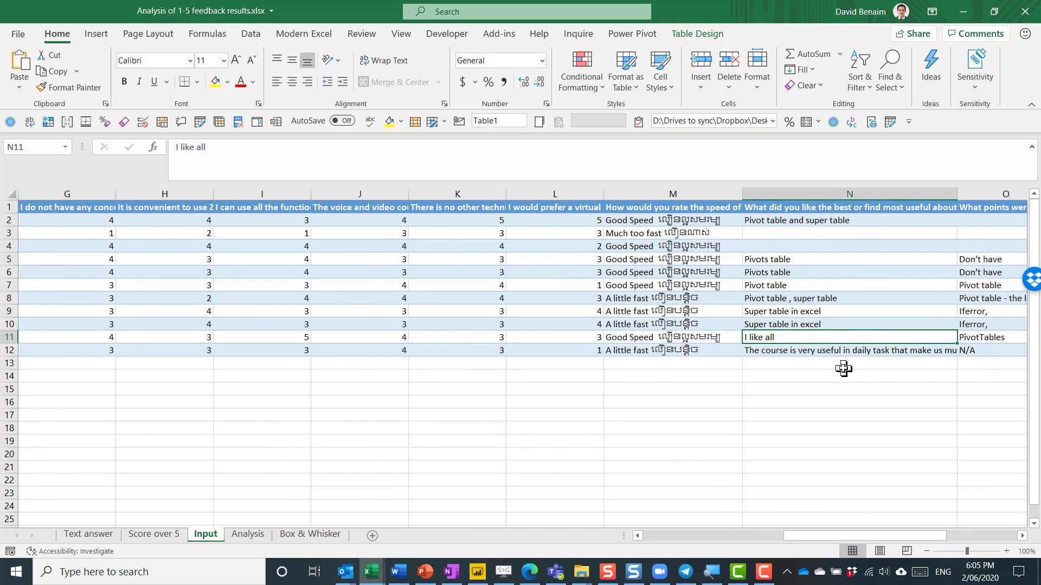
{"action": "key", "text": "Up"}
{"action": "key", "text": "Up"}
{"action": "key", "text": "Up"}
{"action": "key", "text": "Up"}
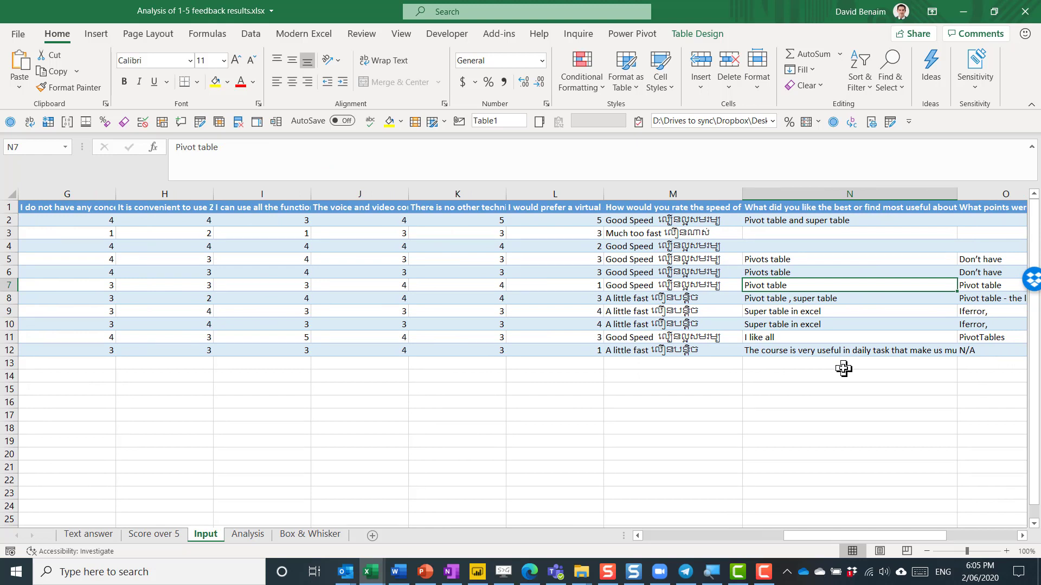
{"action": "key", "text": "Right"}
{"action": "key", "text": "Left"}
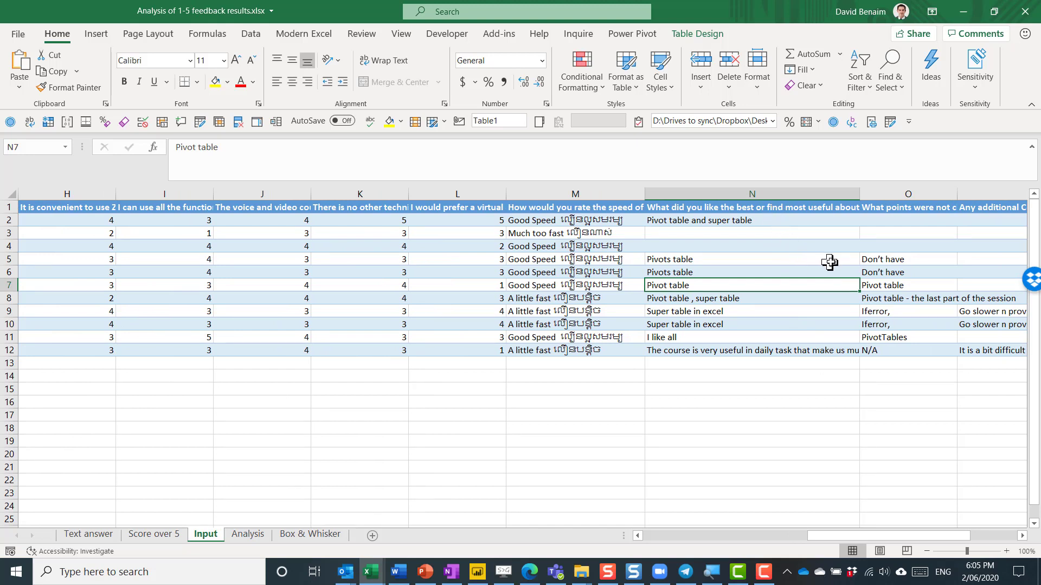
{"action": "left_click", "coordinate": [889, 271]}
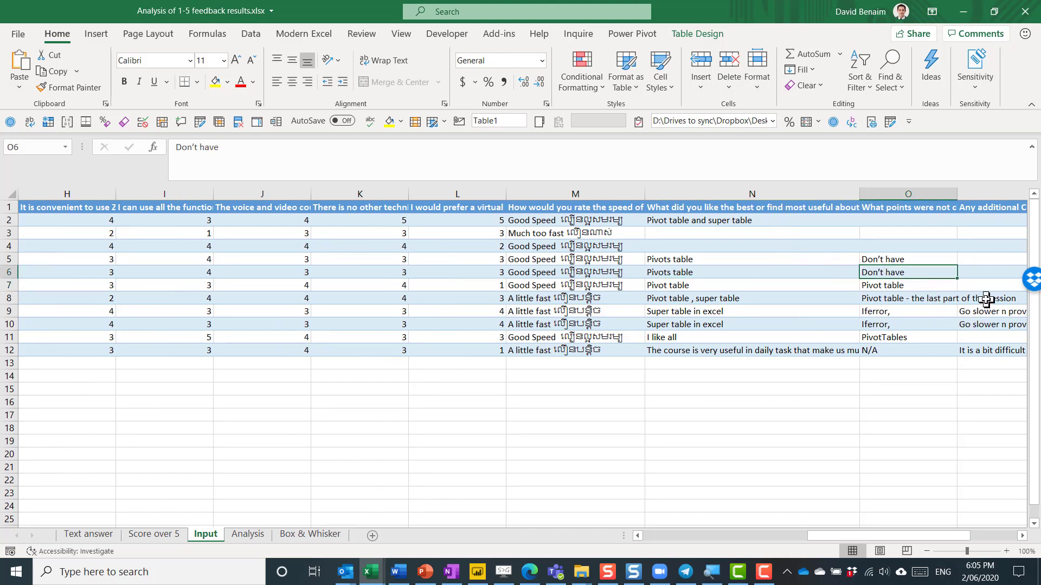
- Check the virtual classroom and video streaming scores in columns L and J
{"action": "left_click", "coordinate": [473, 299]}
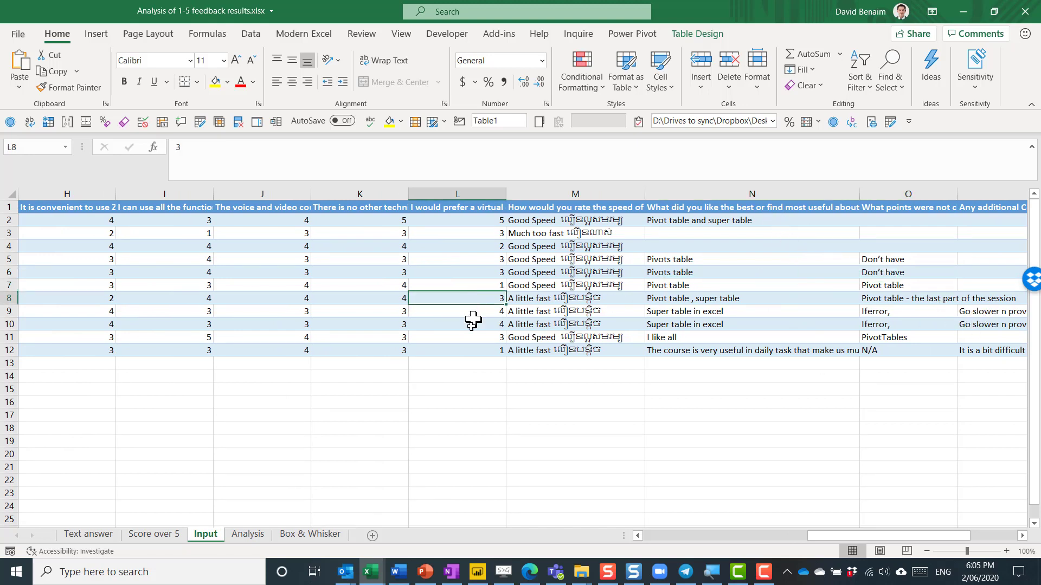
{"action": "key", "text": "Up"}
{"action": "key", "text": "Up"}
{"action": "key", "text": "Up"}
{"action": "key", "text": "Up"}
{"action": "key", "text": "Up"}
{"action": "key", "text": "Up"}
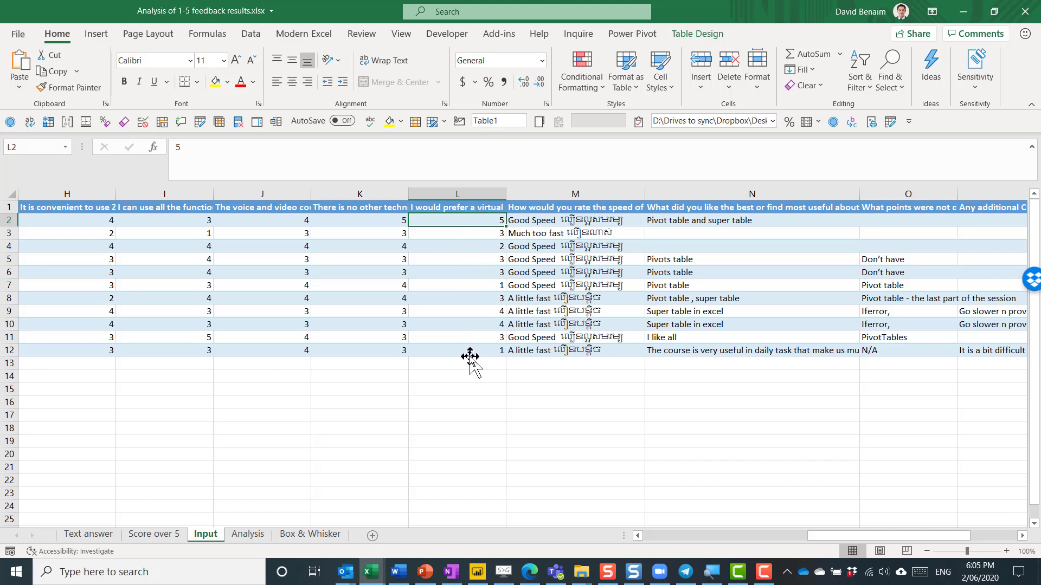
{"action": "key", "text": "Left"}
{"action": "key", "text": "Left"}
{"action": "key", "text": "Left"}
{"action": "key", "text": "Left"}
{"action": "key", "text": "Left"}
{"action": "key", "text": "Left"}
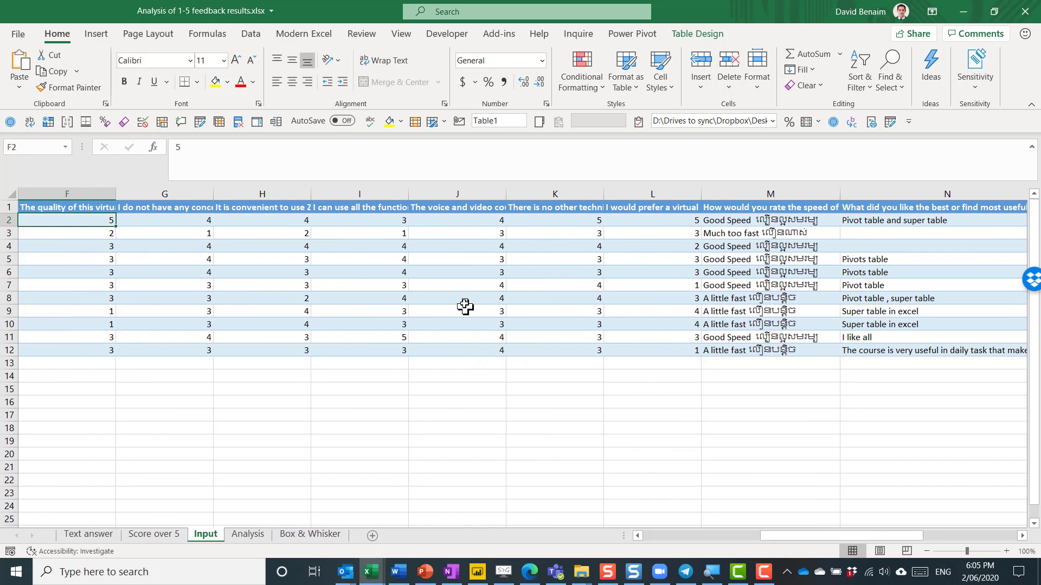
{"action": "left_click", "coordinate": [466, 265]}
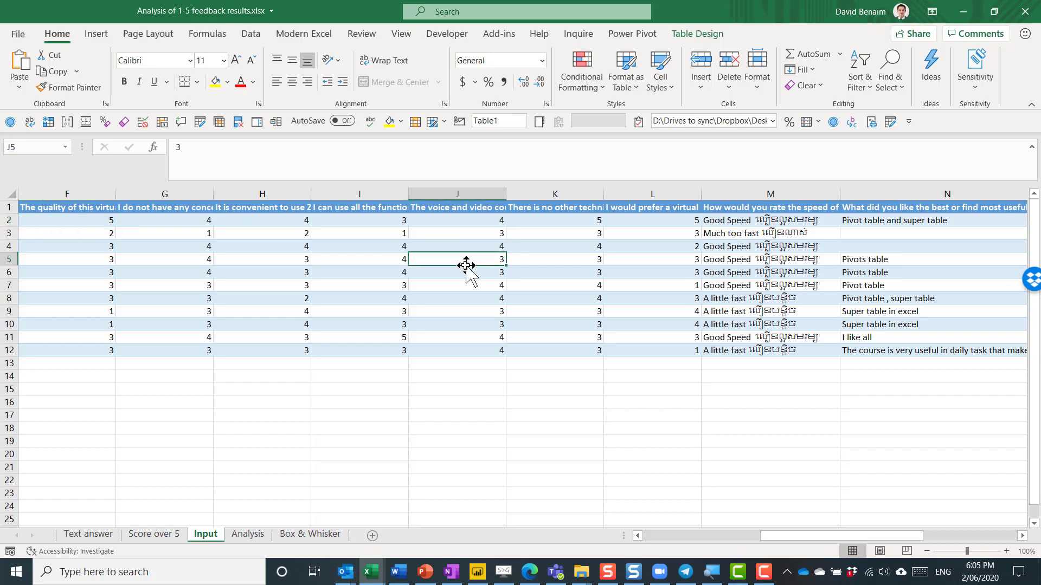
{"action": "key", "text": "Down"}
{"action": "key", "text": "Down"}
{"action": "key", "text": "Down"}
{"action": "key", "text": "Down"}
{"action": "key", "text": "Down"}
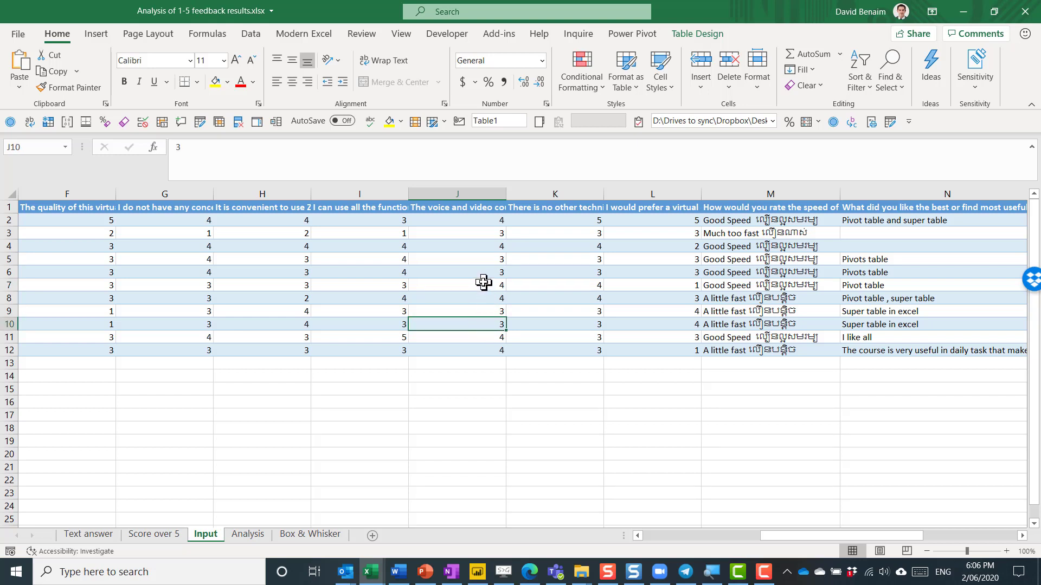
- In the other feedback workbook, inspect the scores in columns D and E
{"action": "key", "text": "ctrl+Tab"}
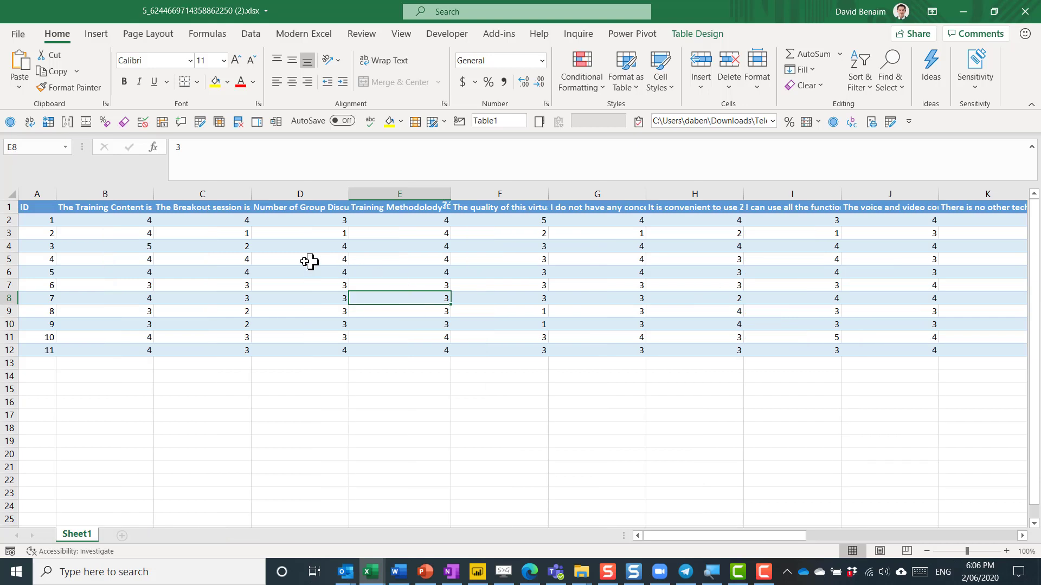
{"action": "left_click", "coordinate": [286, 261]}
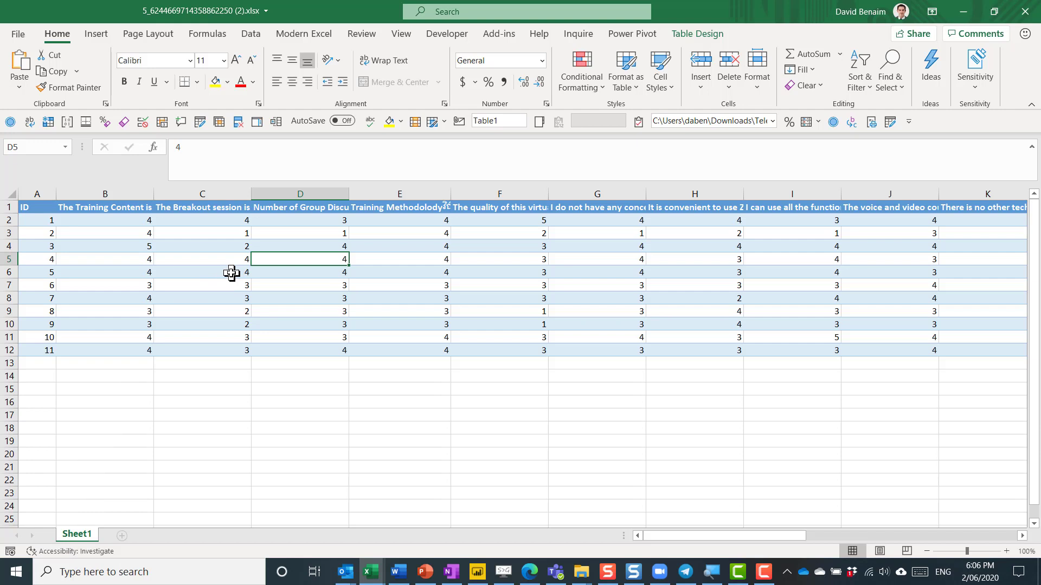
{"action": "key", "text": "Up"}
{"action": "key", "text": "Up"}
{"action": "key", "text": "Up"}
{"action": "key", "text": "Up"}
{"action": "key", "text": "Right"}
{"action": "key", "text": "Down"}
{"action": "key", "text": "Down"}
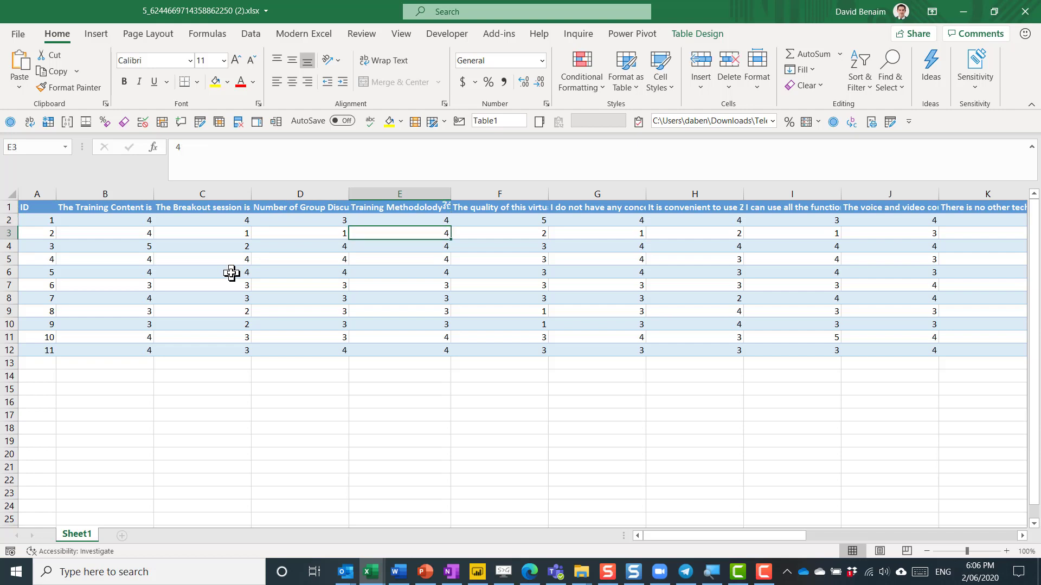
{"action": "left_click", "coordinate": [215, 245]}
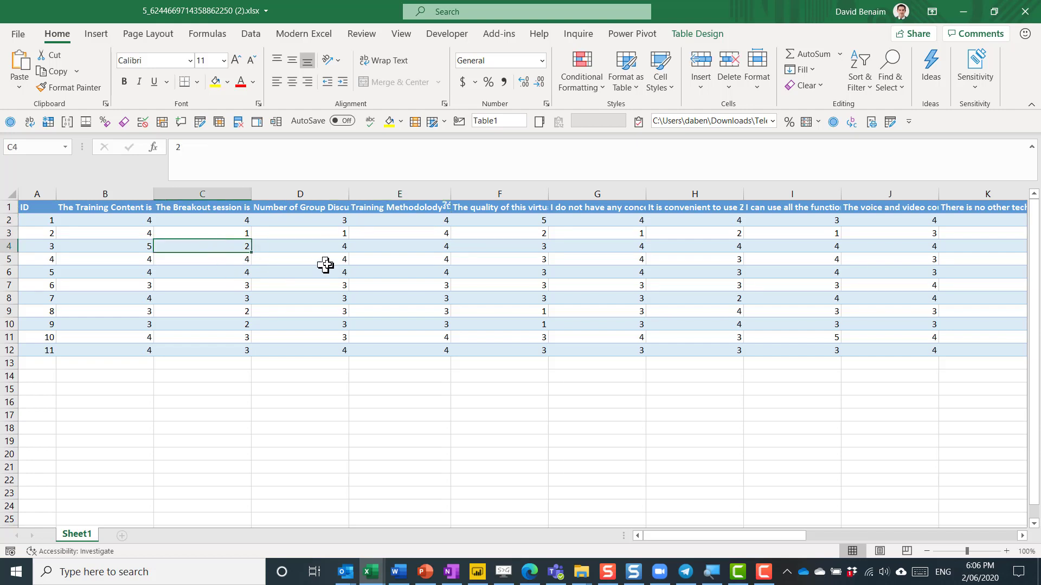
- Load the responses table into Power Query Editor with From Table/Range
{"action": "left_click", "coordinate": [250, 34]}
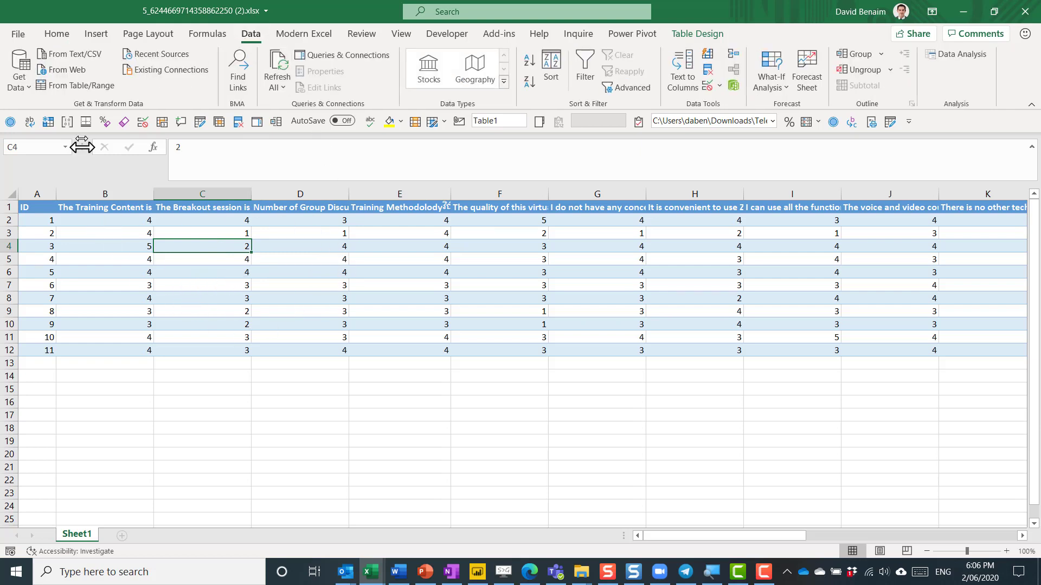
{"action": "left_click", "coordinate": [74, 85]}
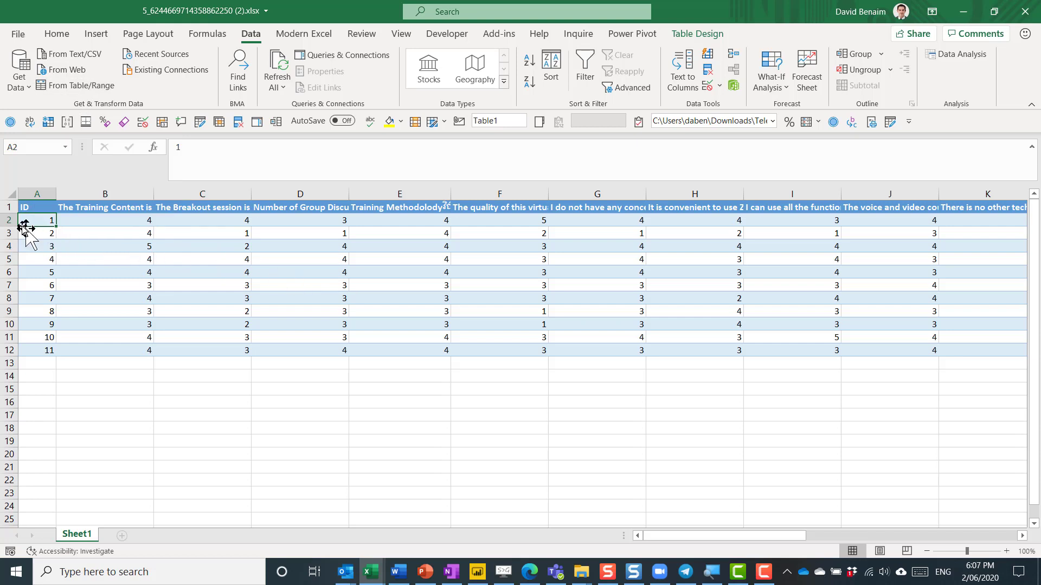
{"action": "left_click", "coordinate": [4, 207]}
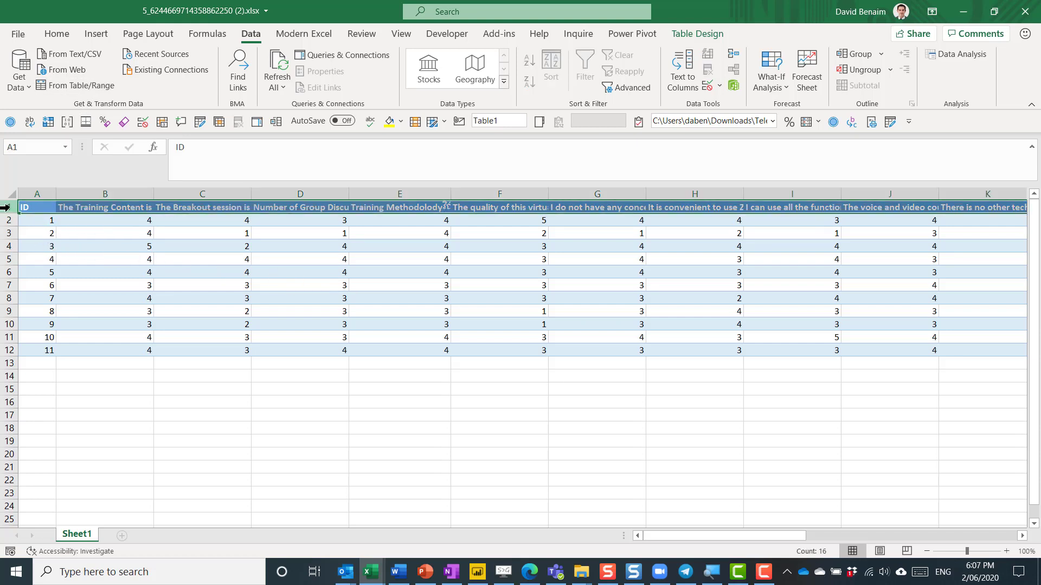
{"action": "left_click", "coordinate": [43, 222]}
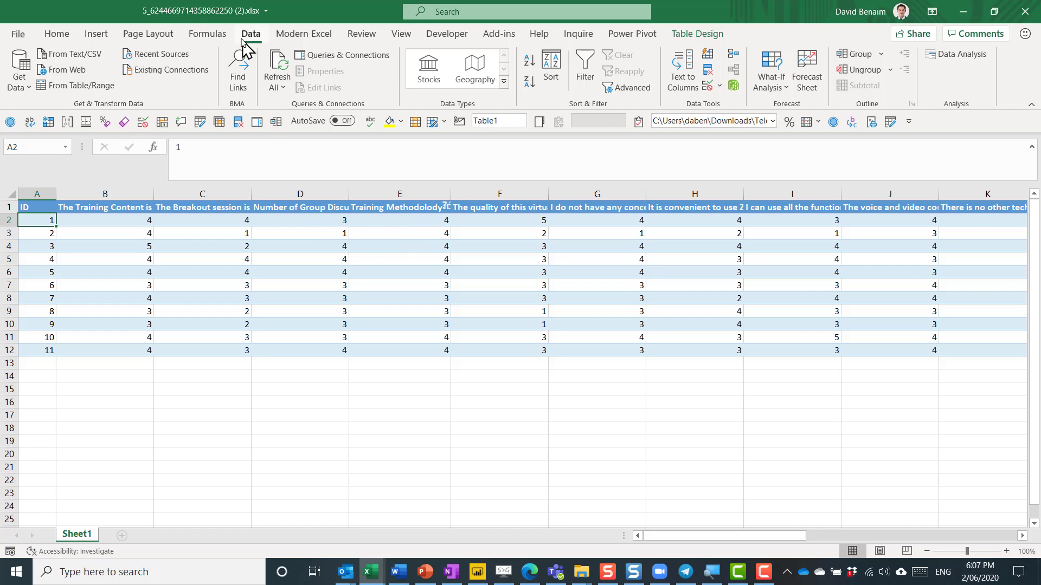
{"action": "left_click", "coordinate": [77, 86]}
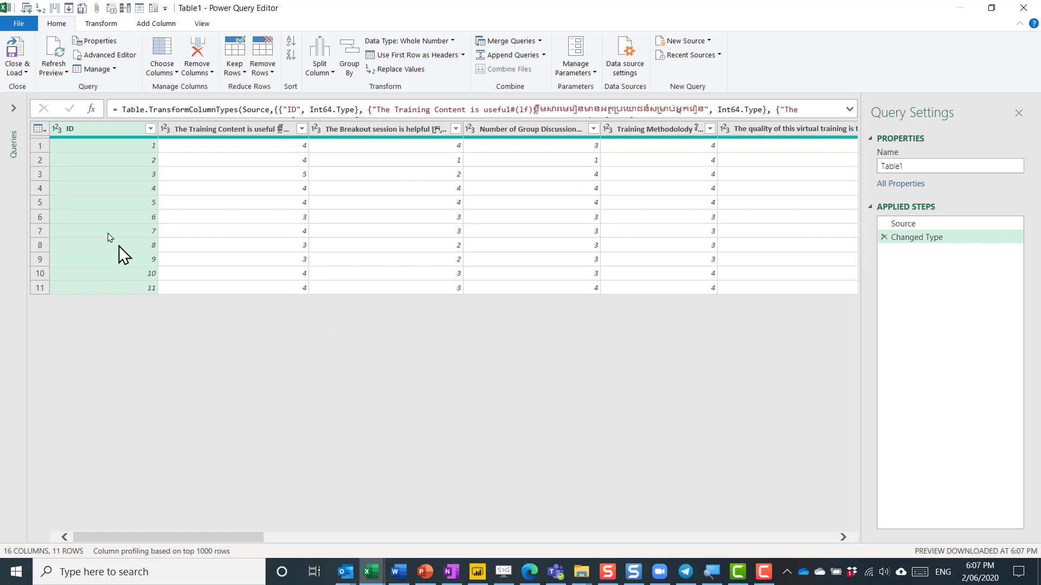
- Create two new queries that reference Table1
{"action": "left_click", "coordinate": [15, 109]}
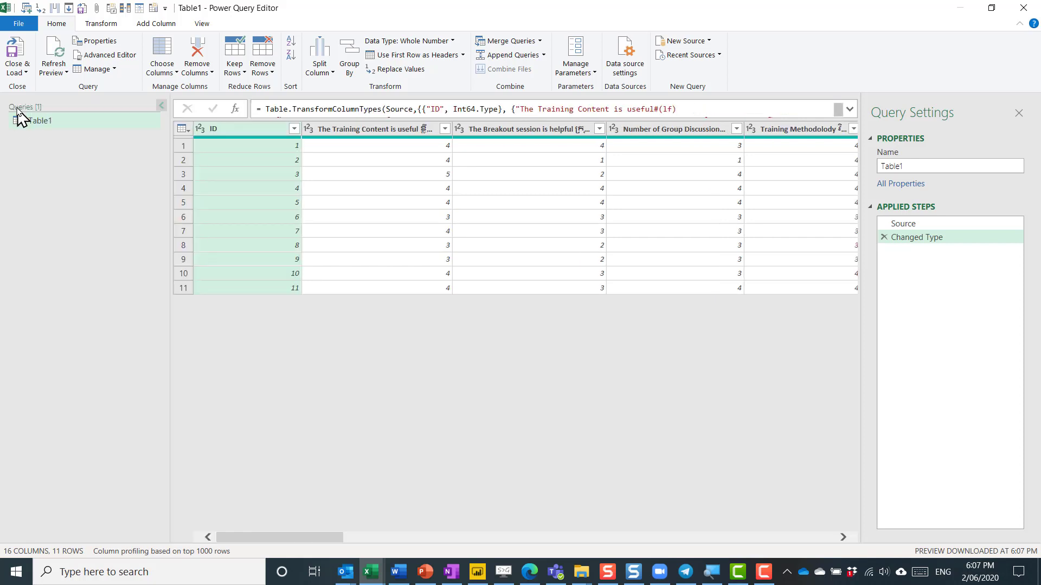
{"action": "right_click", "coordinate": [101, 127]}
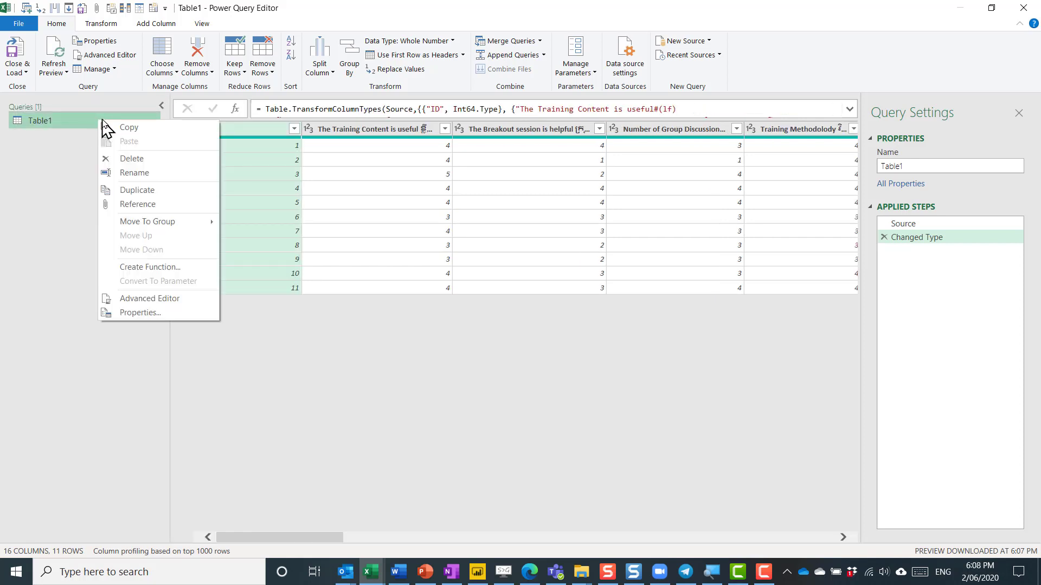
{"action": "left_click", "coordinate": [165, 205]}
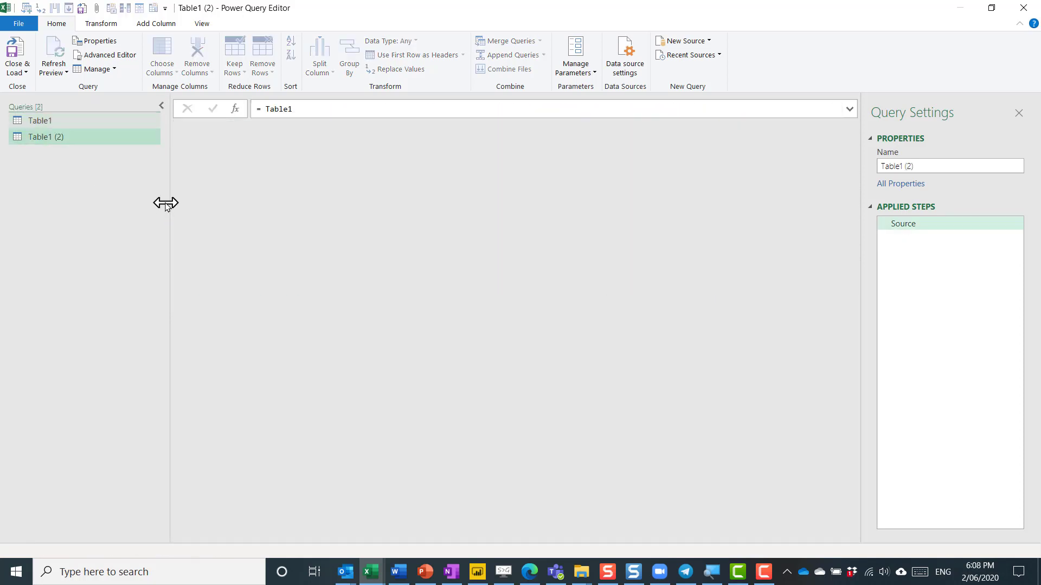
{"action": "left_click", "coordinate": [92, 122]}
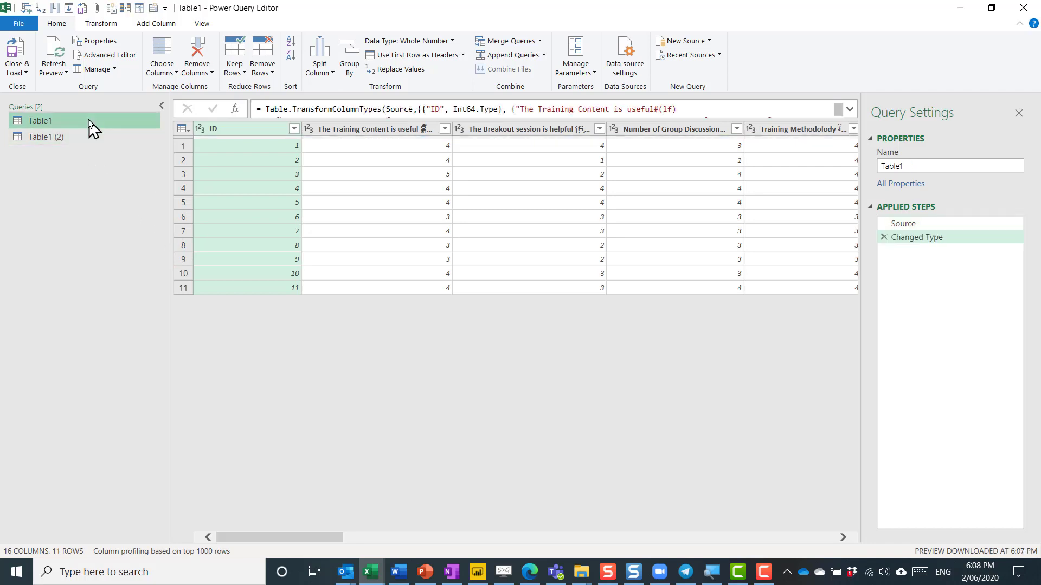
{"action": "right_click", "coordinate": [90, 121]}
{"action": "left_click", "coordinate": [152, 205]}
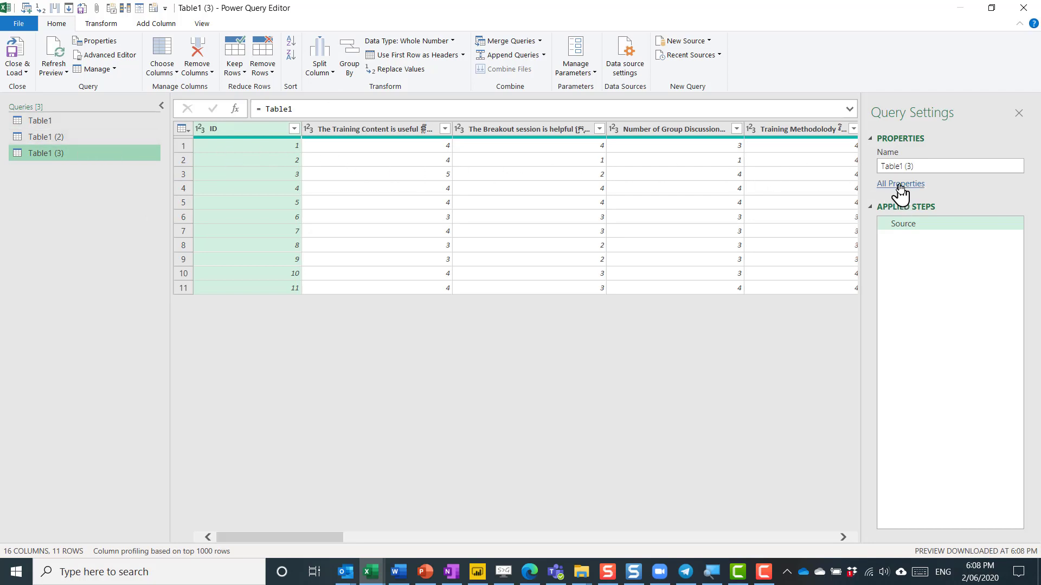
- Rename the new queries '1-5 responses' and 'Text answers'
{"action": "left_click_drag", "start_coordinate": [928, 166], "coordinate": [863, 166]}
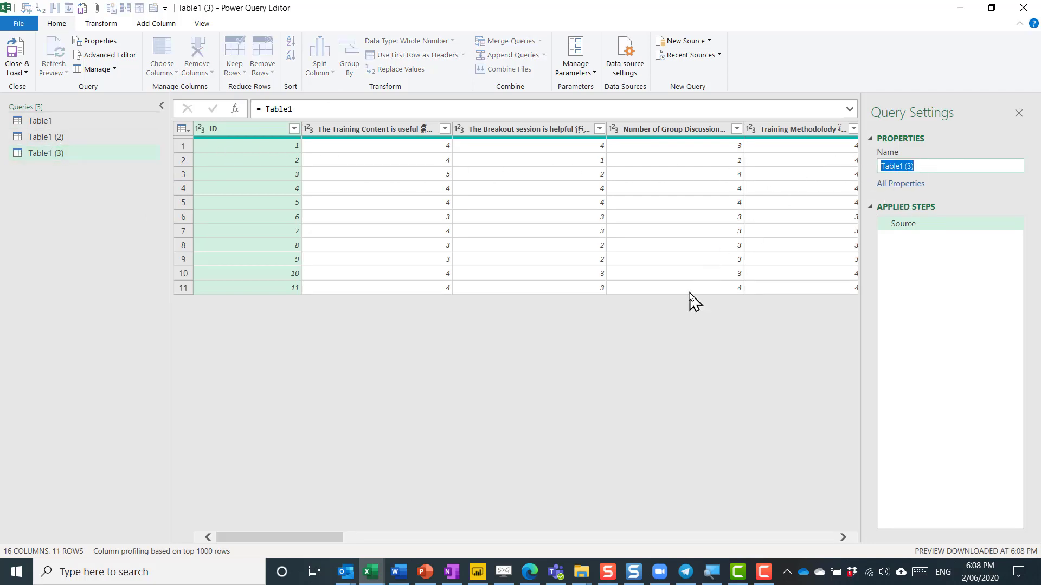
{"action": "type", "text": "1-5 responses"}
{"action": "key", "text": "Return"}
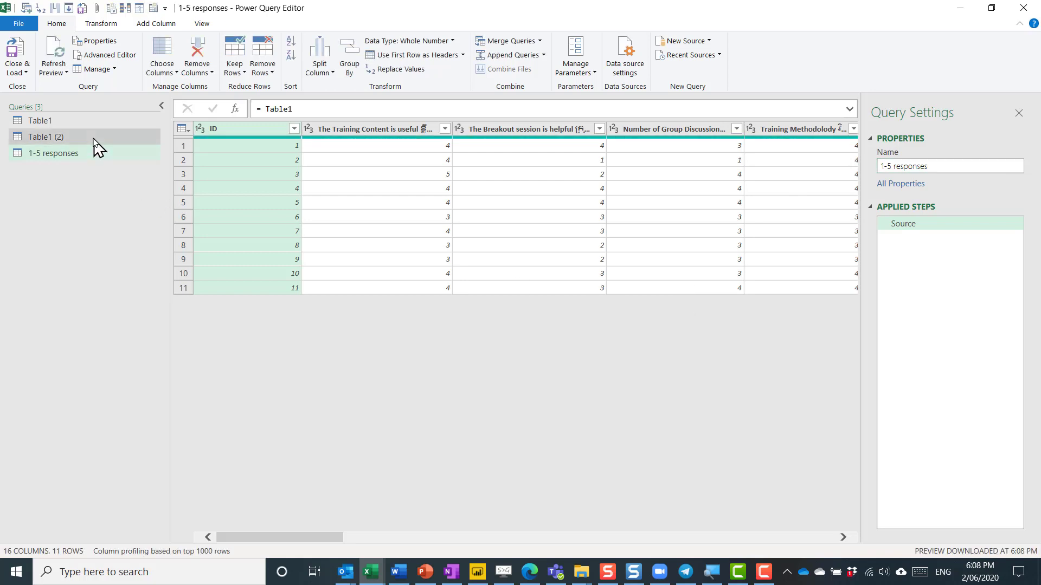
{"action": "left_click", "coordinate": [95, 138]}
{"action": "left_click", "coordinate": [946, 167]}
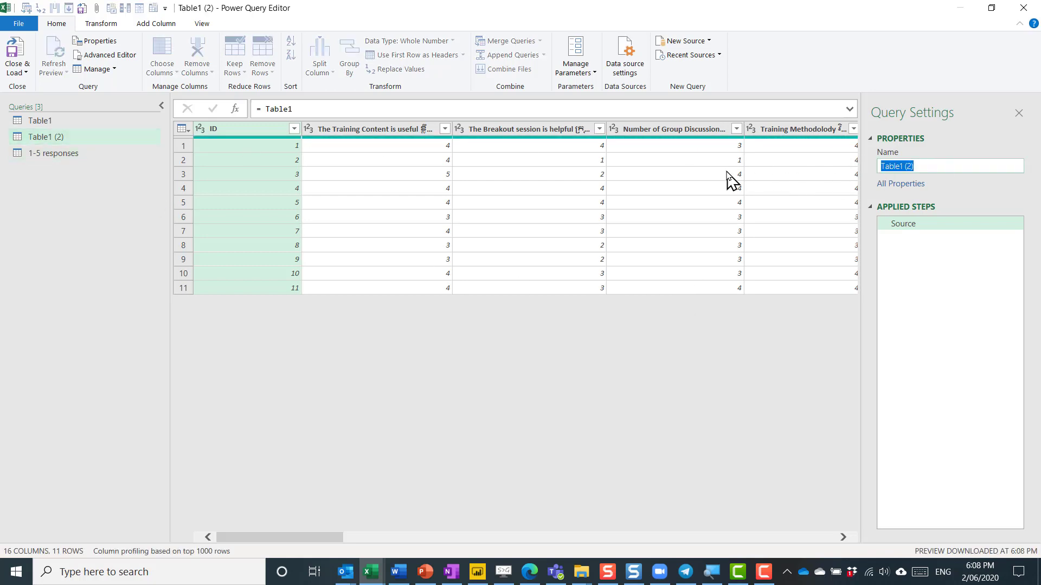
{"action": "type", "text": "Text answers"}
{"action": "key", "text": "Return"}
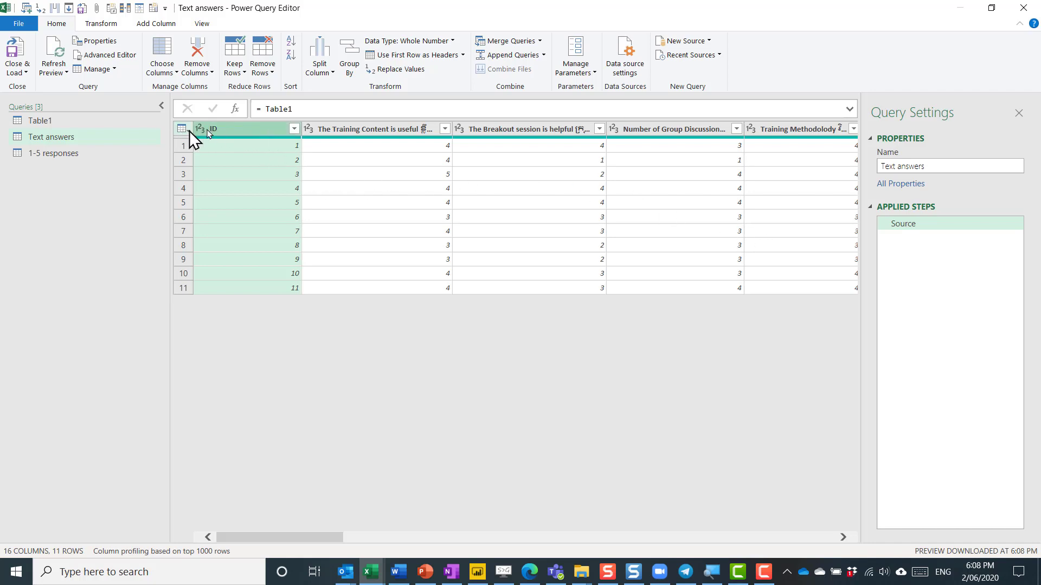
- In Text answers, keep only ID, the speed rating and the three comment question columns
{"action": "left_click", "coordinate": [158, 50]}
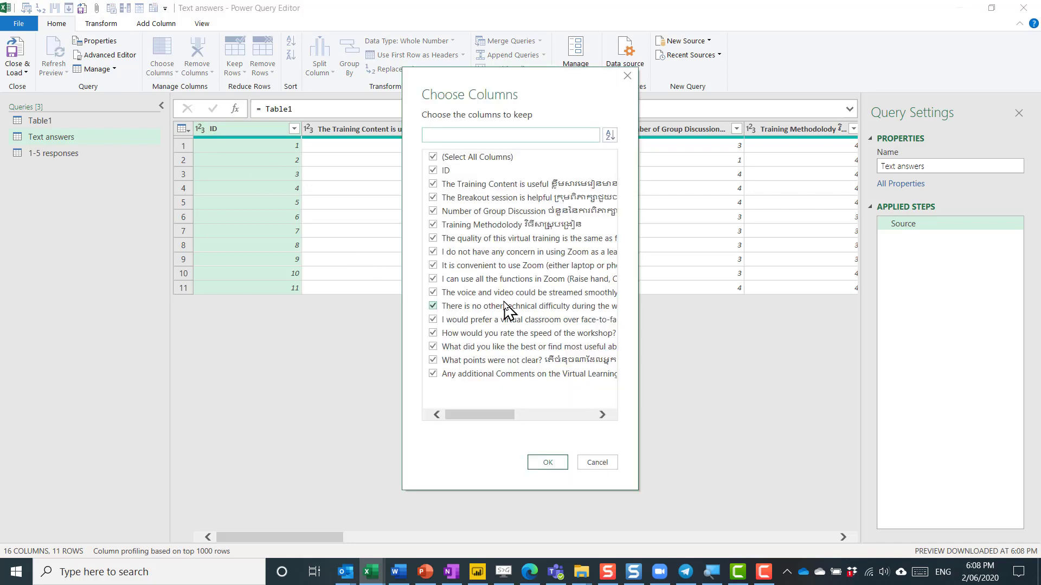
{"action": "left_click", "coordinate": [432, 157]}
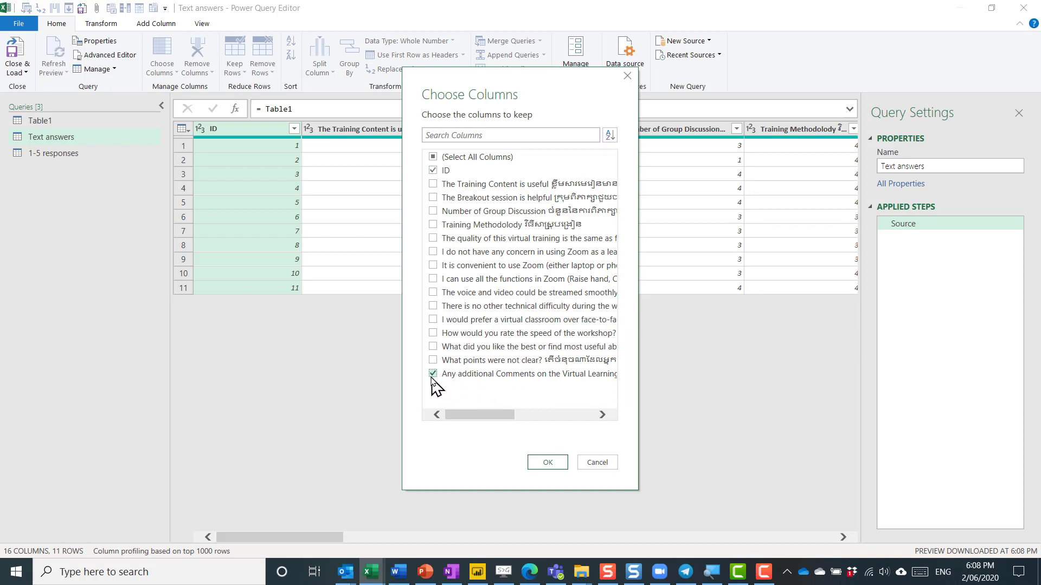
{"action": "left_click", "coordinate": [432, 359]}
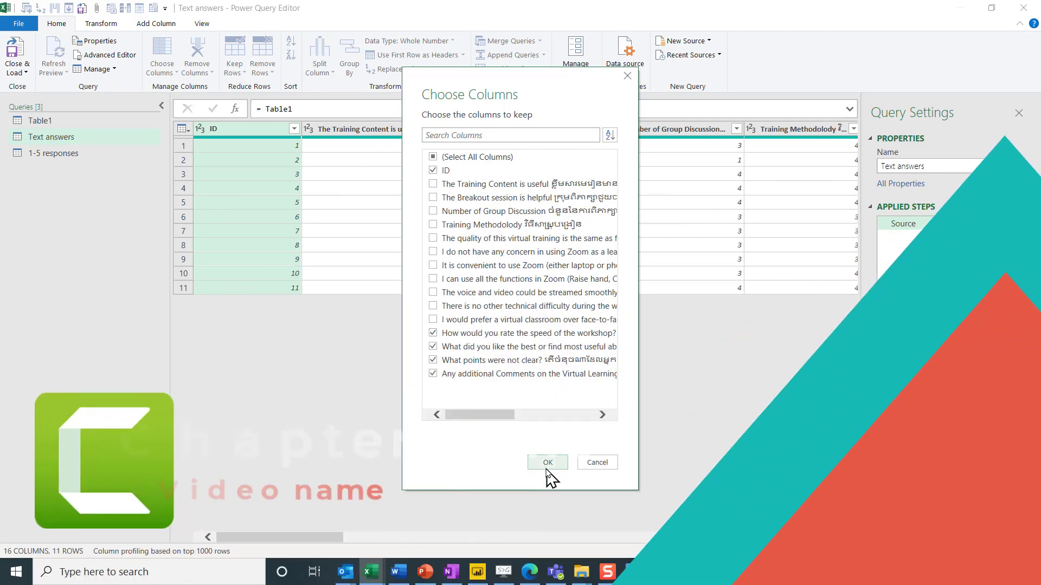
{"action": "left_click", "coordinate": [547, 466]}
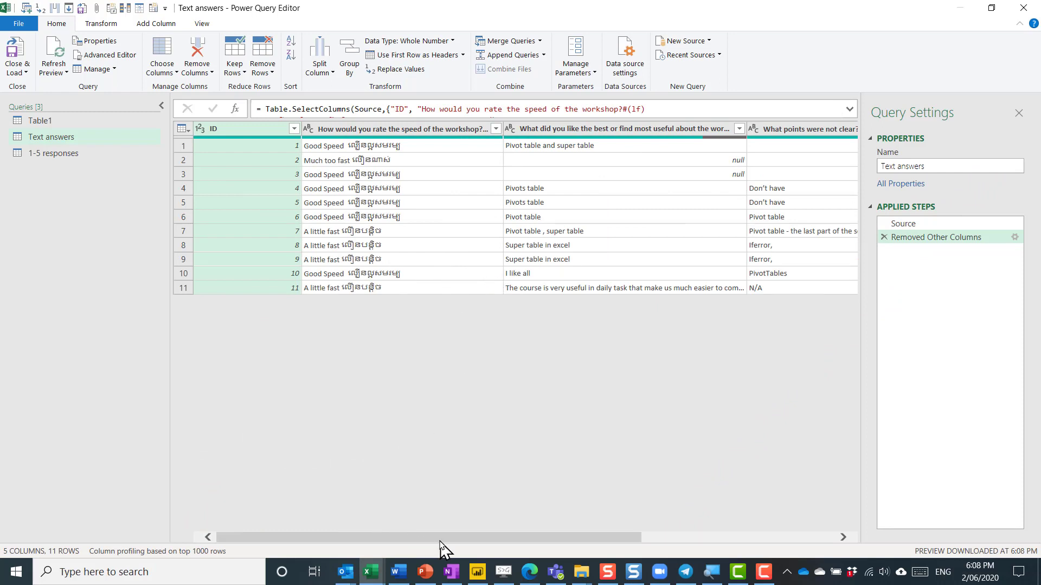
{"action": "left_click_drag", "start_coordinate": [440, 542], "coordinate": [306, 531]}
- Rename the speed rating column to Speed? and the best-liked column to Liked
{"action": "double_click", "coordinate": [371, 128]}
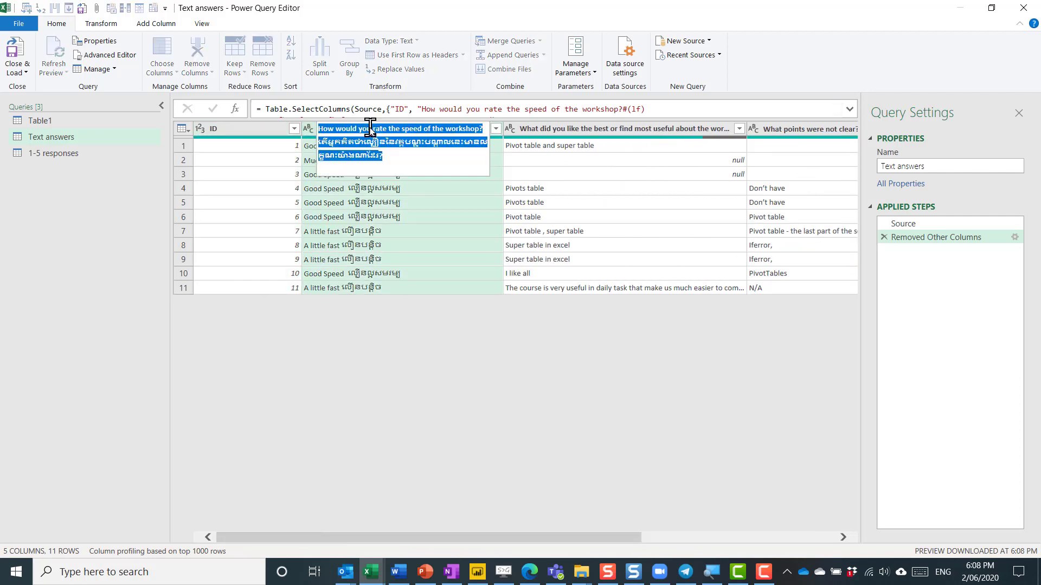
{"action": "type", "text": "SP"}
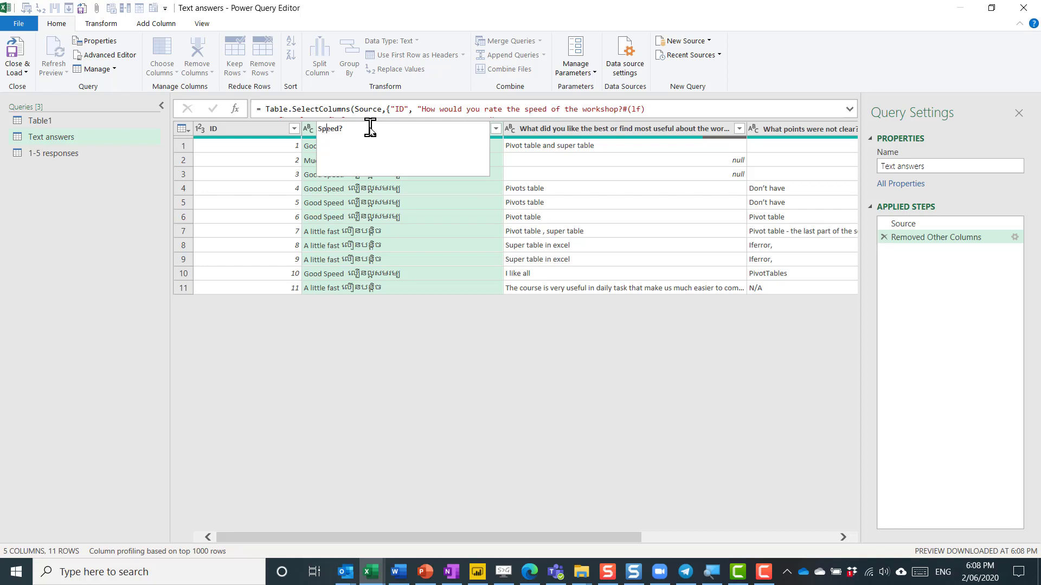
{"action": "key", "text": "Return"}
{"action": "double_click", "coordinate": [447, 129]}
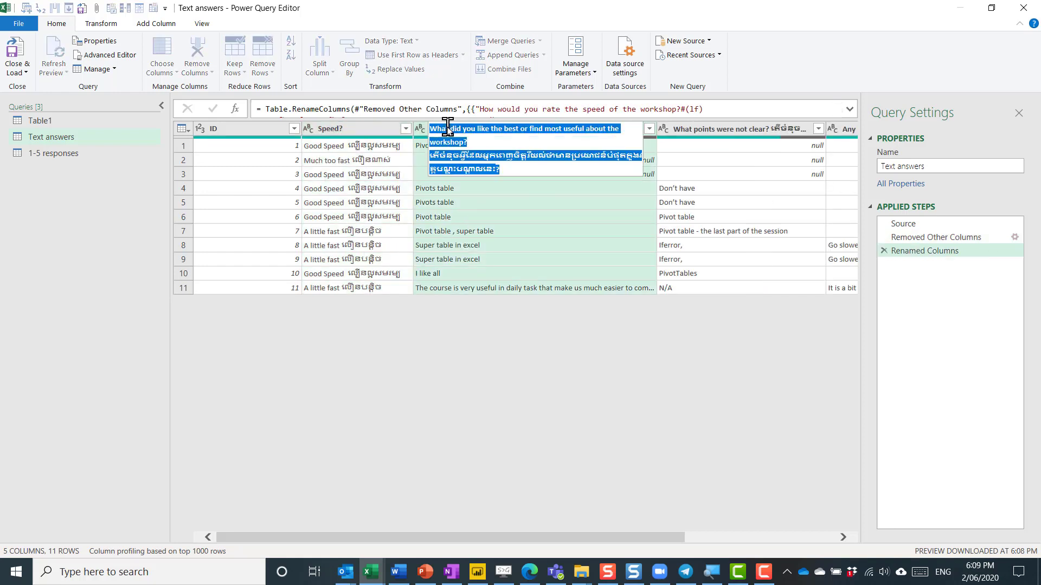
{"action": "type", "text": "Liked"}
{"action": "key", "text": "Return"}
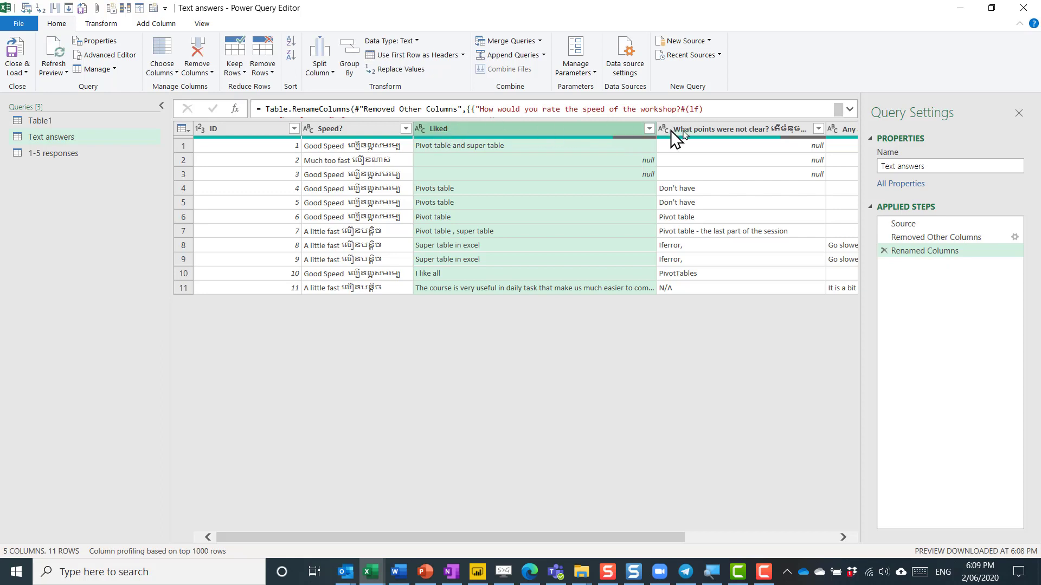
- Rename the unclear-points column to Unclear and the additional comments column to Further comments
{"action": "double_click", "coordinate": [700, 130]}
{"action": "type", "text": "Unclear"}
{"action": "key", "text": "Return"}
{"action": "left_click", "coordinate": [847, 133]}
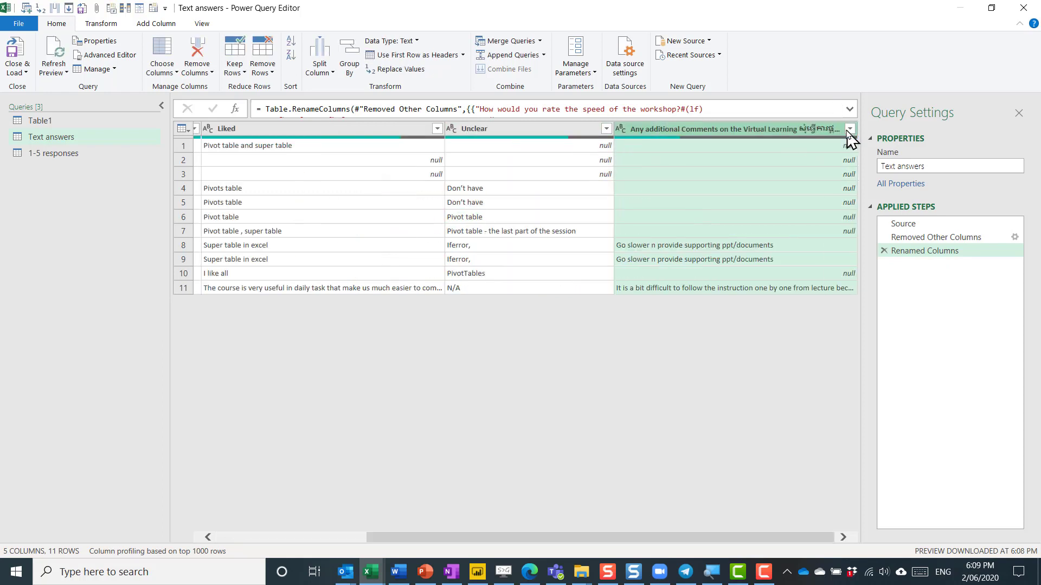
{"action": "left_click", "coordinate": [847, 134]}
{"action": "double_click", "coordinate": [806, 130]}
{"action": "type", "text": "Further comments"}
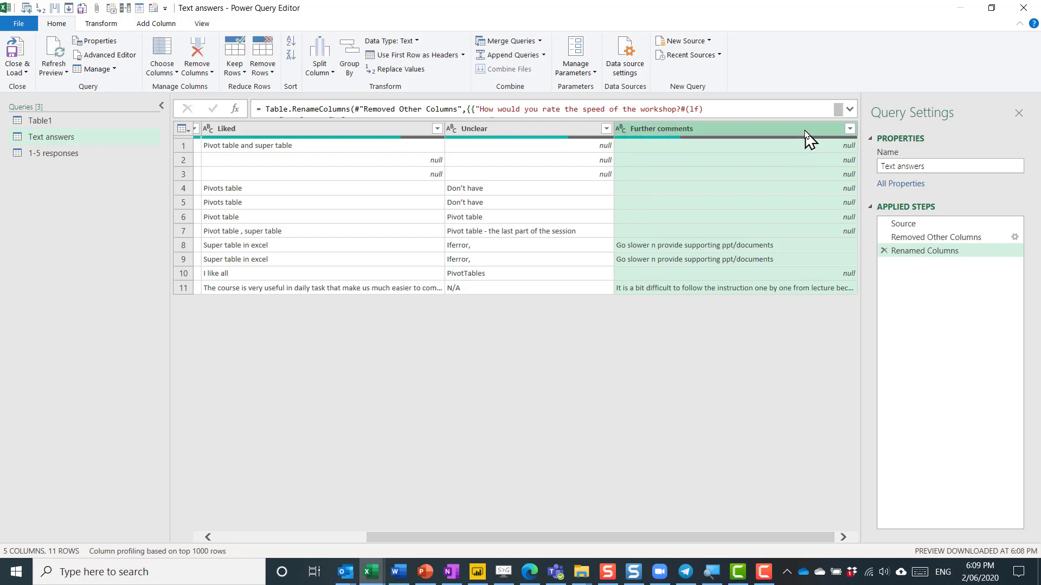
{"action": "left_click_drag", "start_coordinate": [576, 538], "coordinate": [287, 535]}
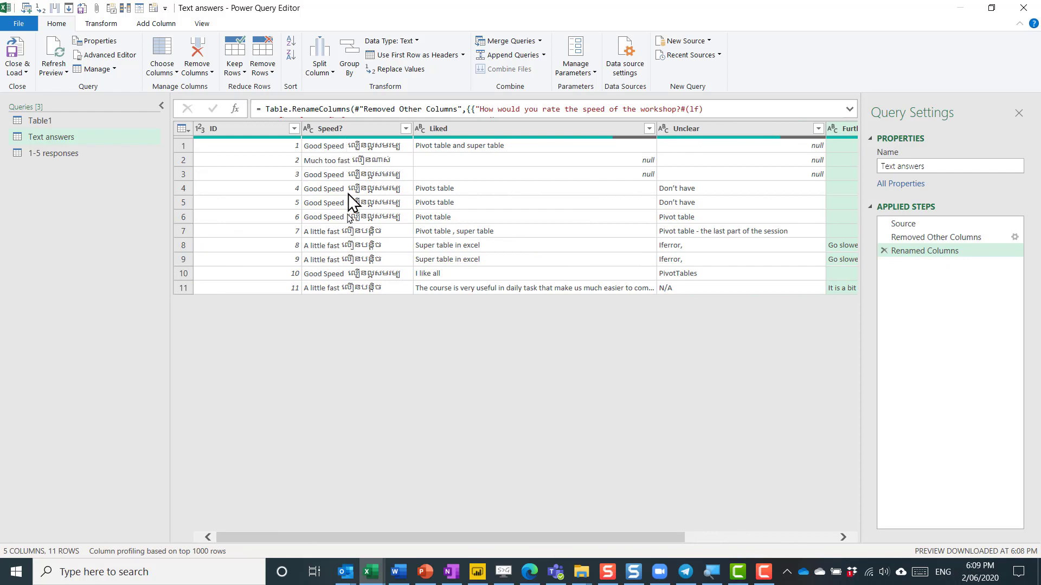
- Extract the text before the last space in Speed?, leaving labels like Good Speed
{"action": "left_click", "coordinate": [348, 130]}
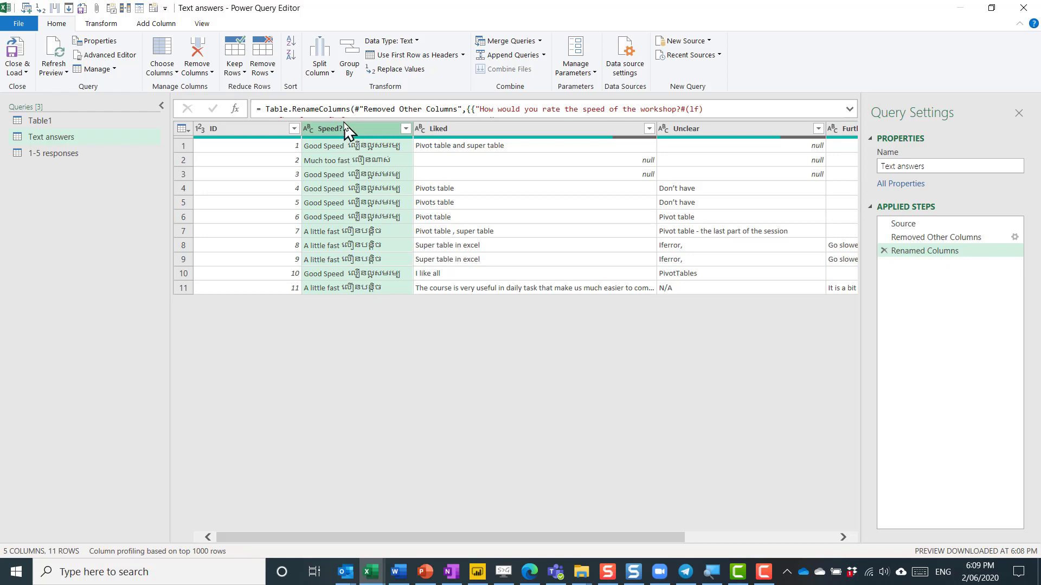
{"action": "left_click", "coordinate": [111, 24]}
{"action": "left_click", "coordinate": [457, 56]}
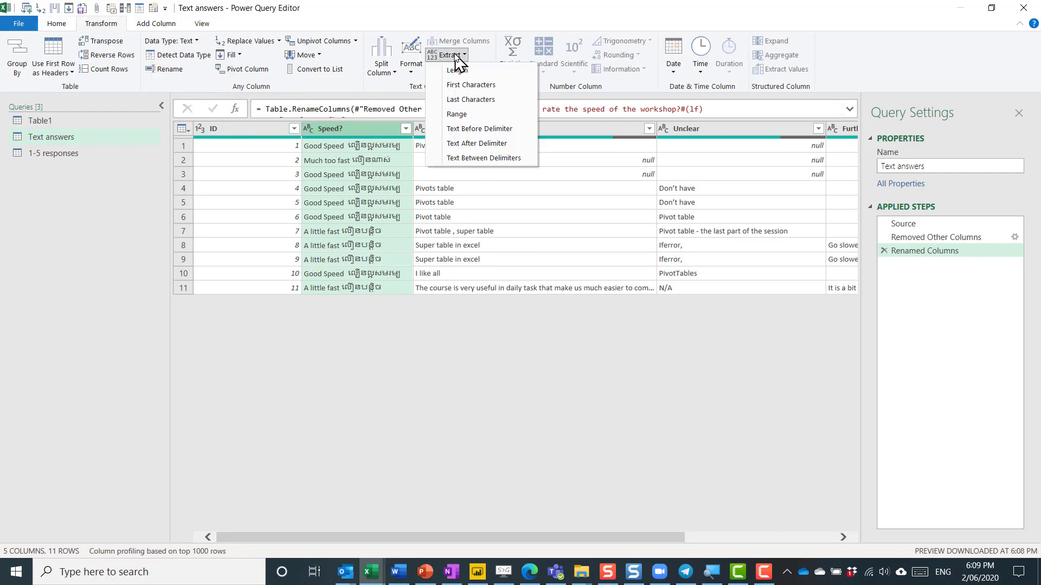
{"action": "left_click", "coordinate": [486, 131]}
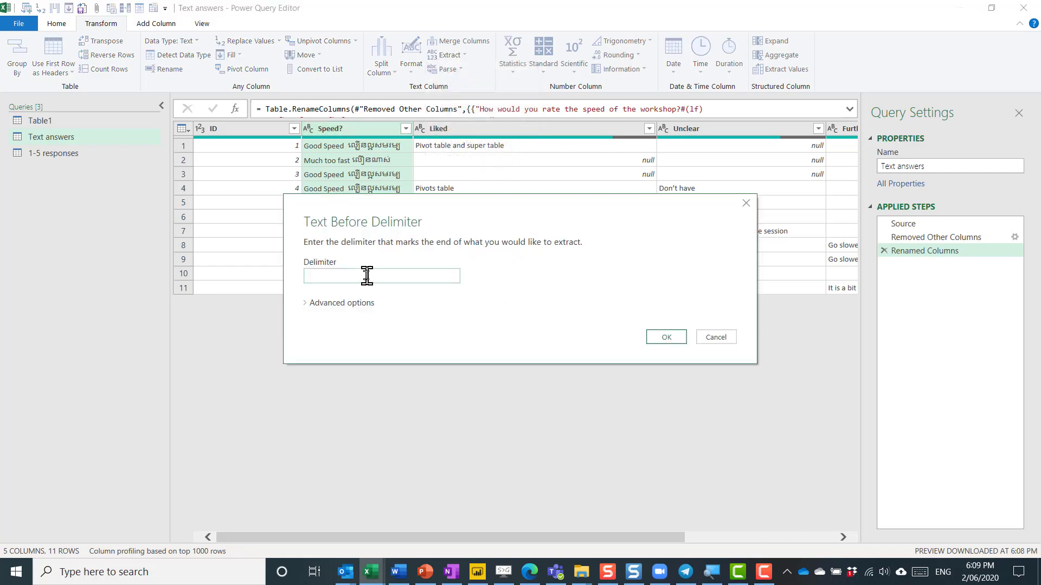
{"action": "left_click", "coordinate": [349, 303]}
{"action": "left_click", "coordinate": [367, 332]}
{"action": "left_click", "coordinate": [367, 356]}
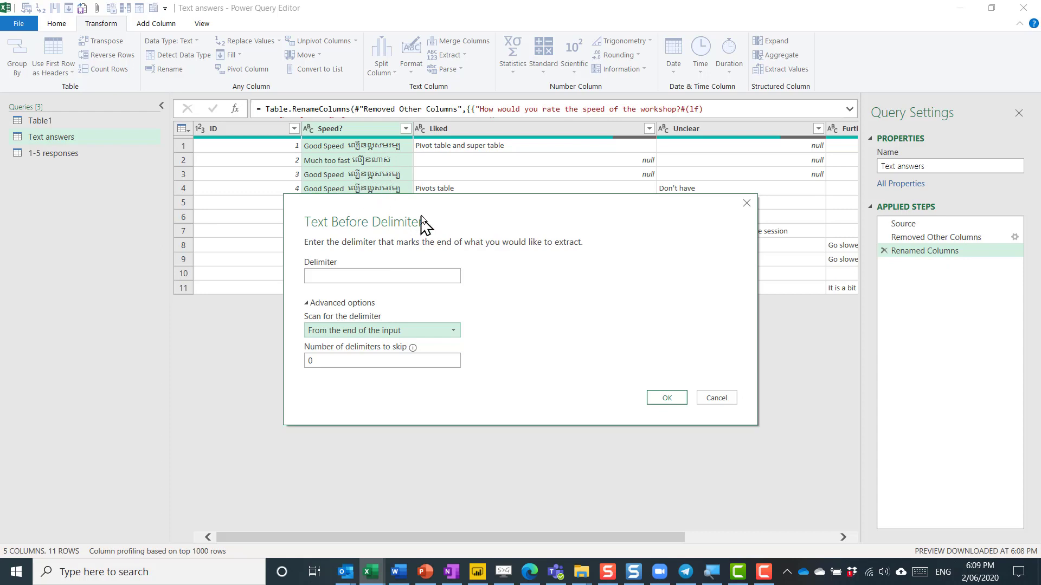
{"action": "left_click_drag", "start_coordinate": [425, 222], "coordinate": [381, 337]}
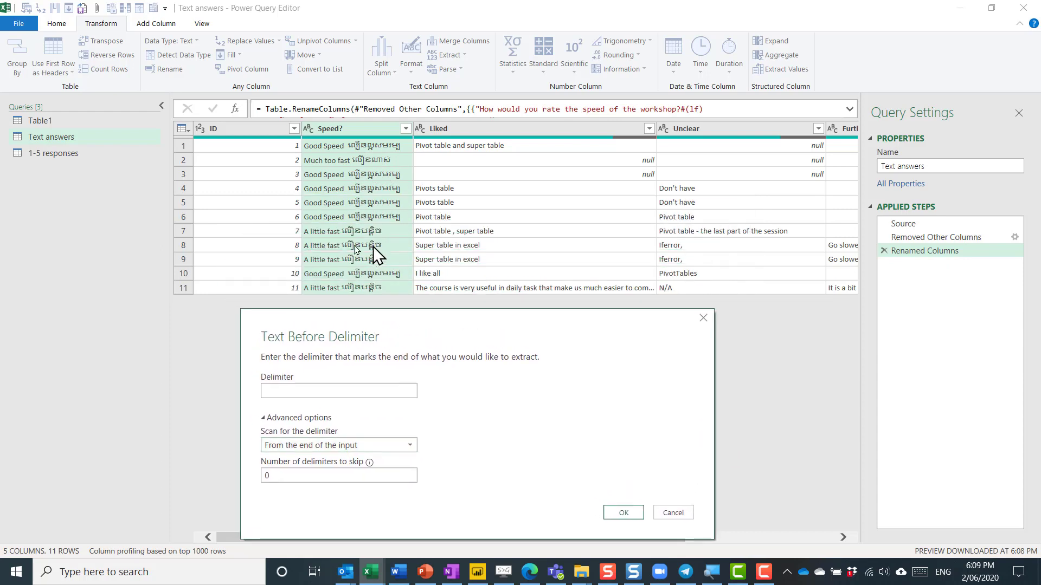
{"action": "left_click", "coordinate": [629, 513]}
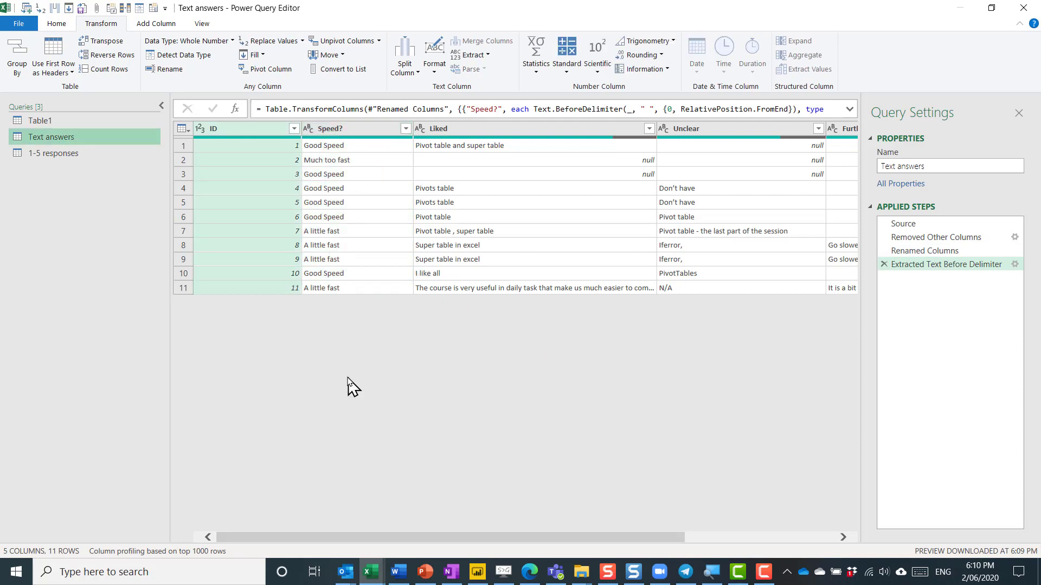
- In 1-5 responses, remove all columns except ID and the numeric score questions
{"action": "left_click", "coordinate": [60, 155]}
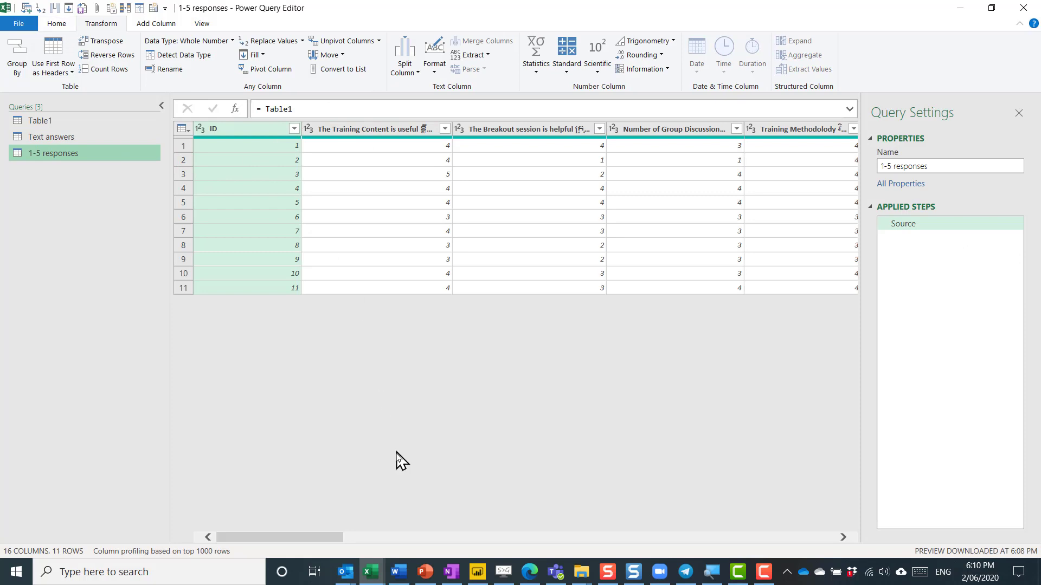
{"action": "left_click_drag", "start_coordinate": [326, 539], "coordinate": [729, 521]}
{"action": "left_click", "coordinate": [412, 130]}
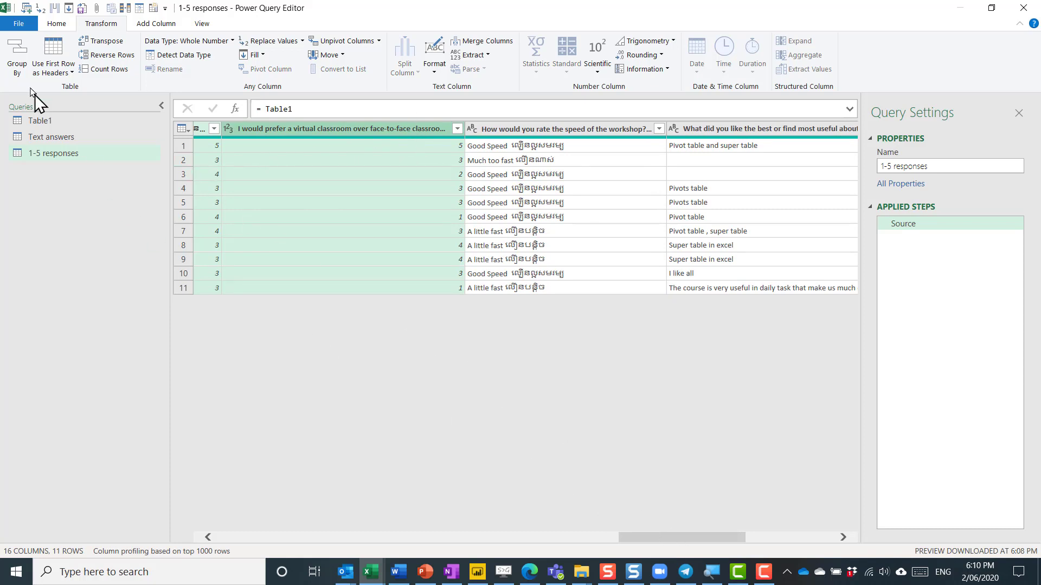
{"action": "left_click", "coordinate": [54, 25]}
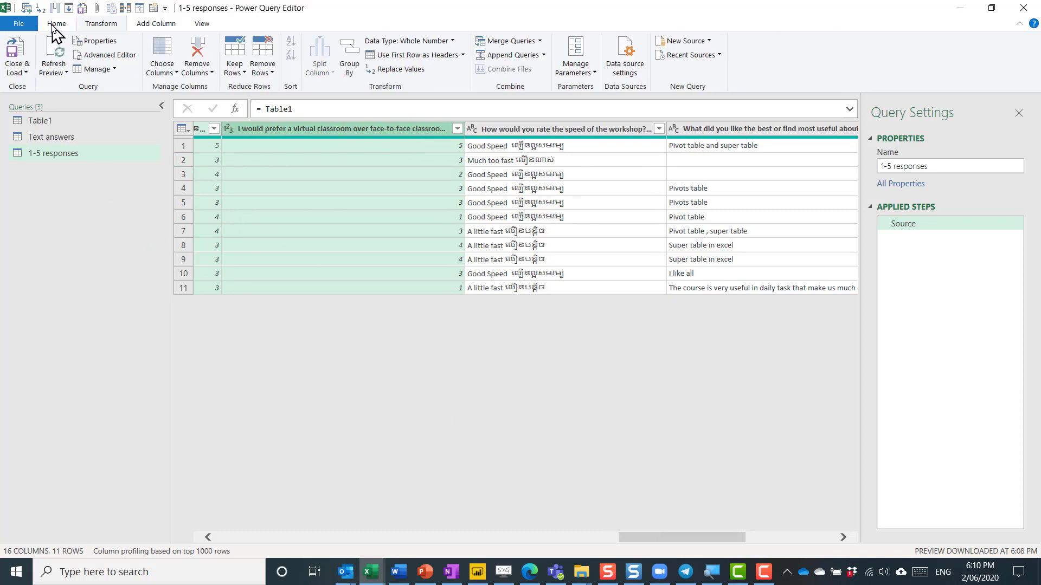
{"action": "left_click", "coordinate": [199, 70]}
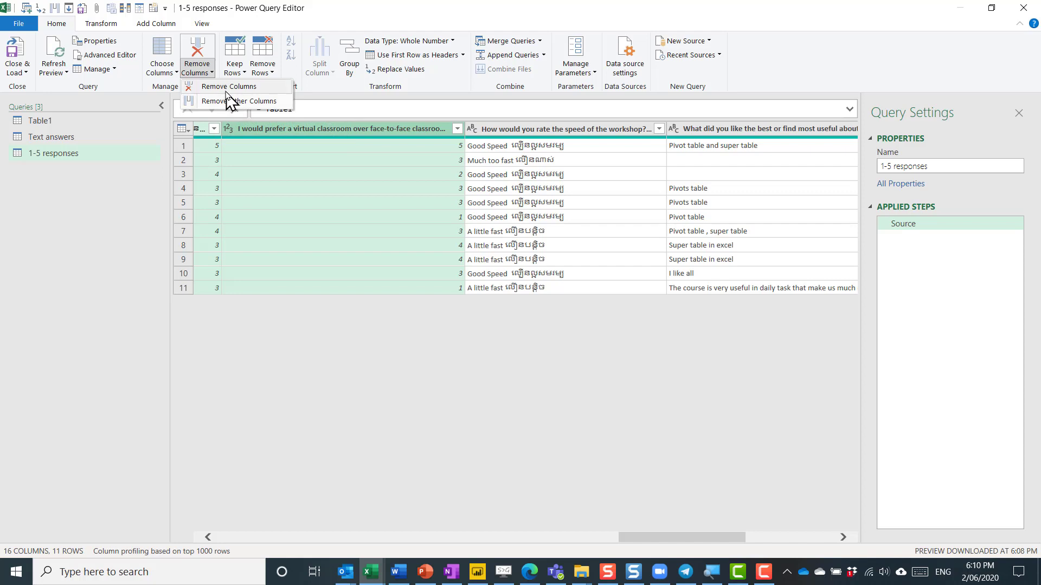
{"action": "left_click", "coordinate": [276, 102]}
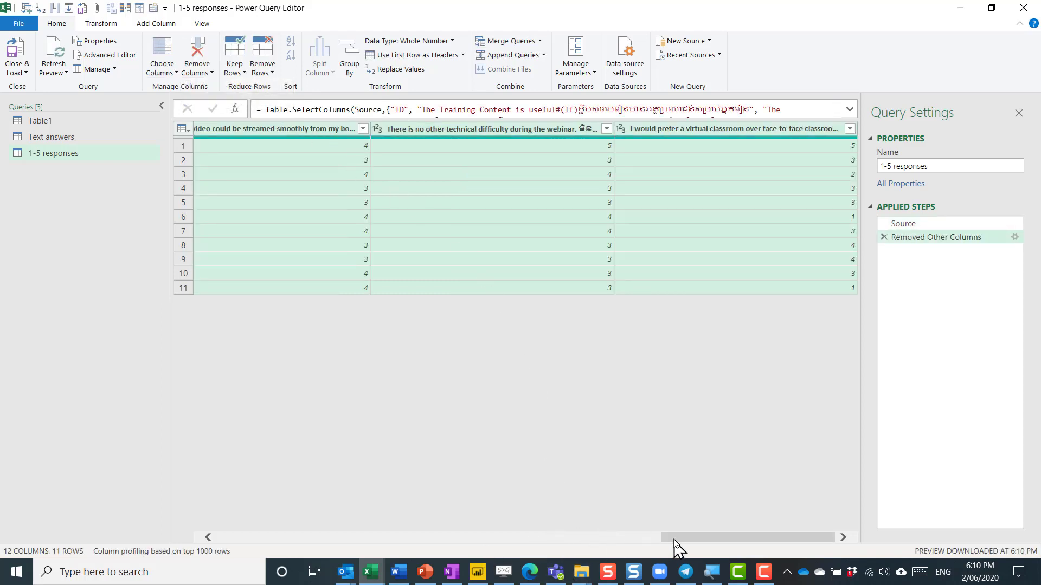
{"action": "left_click_drag", "start_coordinate": [675, 538], "coordinate": [164, 491]}
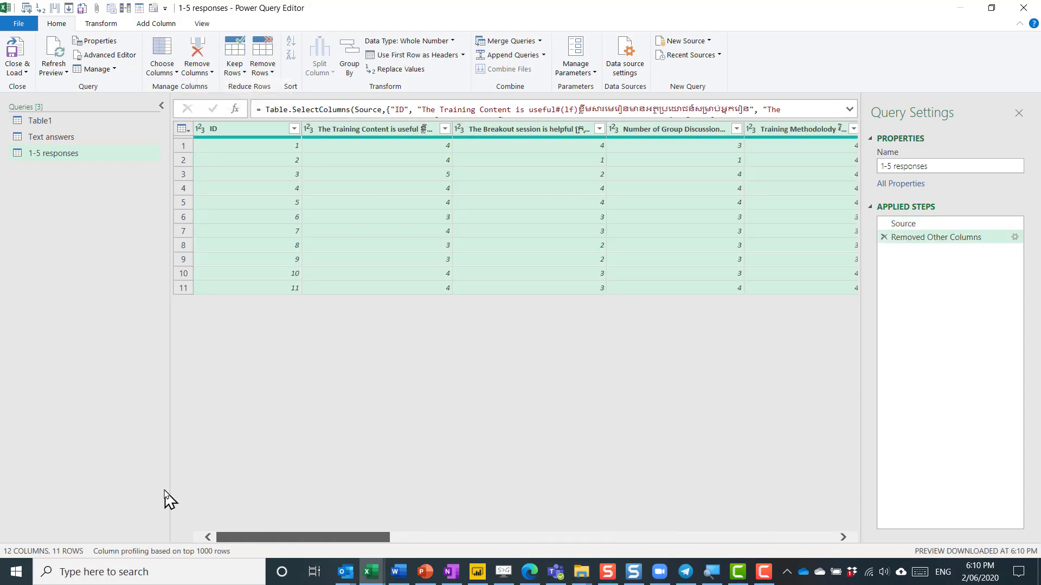
- Unpivot every column except ID into Attribute and Value columns
{"action": "left_click", "coordinate": [234, 129]}
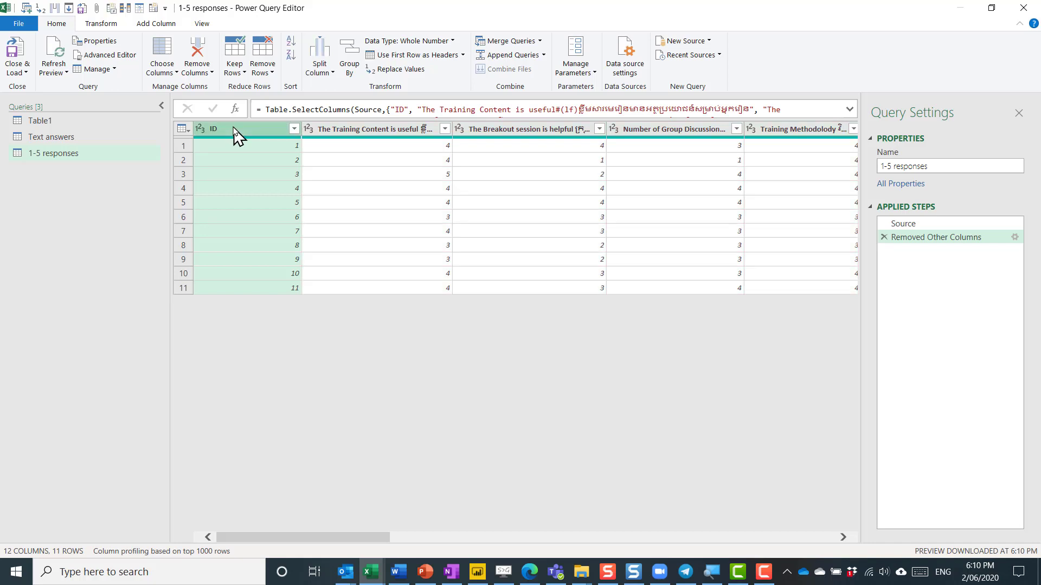
{"action": "left_click", "coordinate": [109, 24]}
{"action": "left_click", "coordinate": [378, 41]}
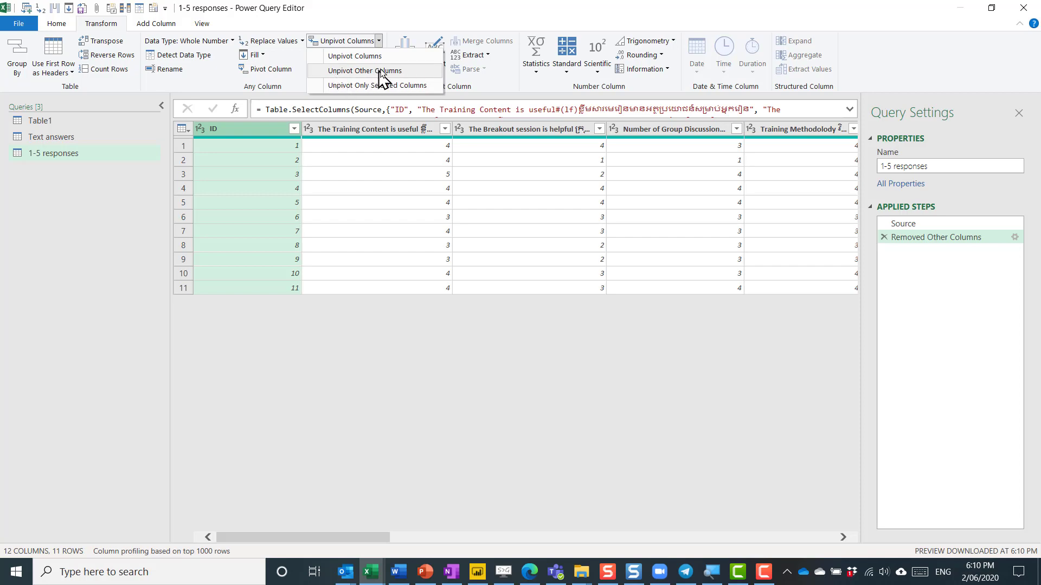
{"action": "left_click", "coordinate": [406, 72]}
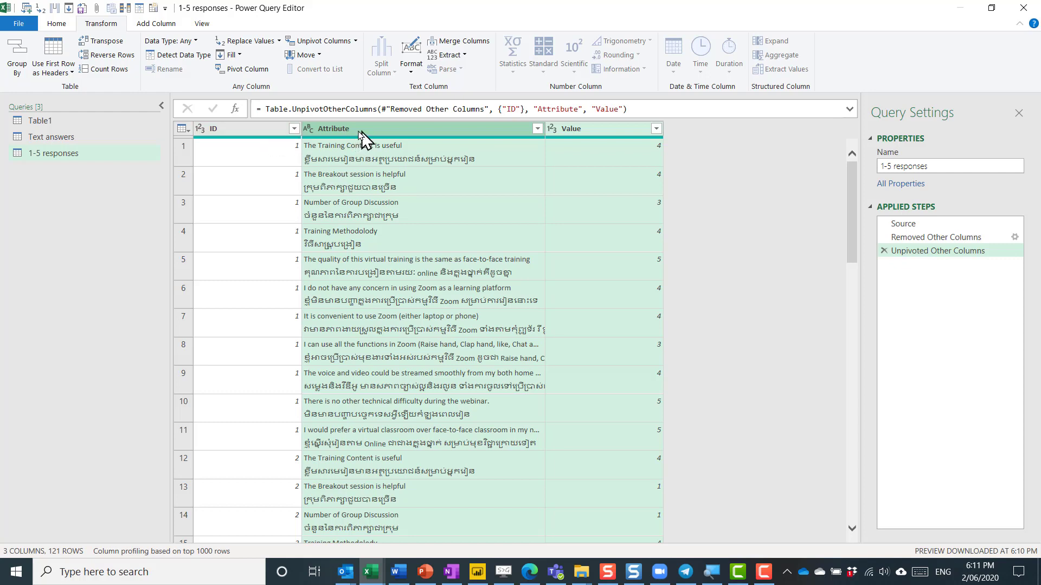
{"action": "left_click", "coordinate": [915, 238]}
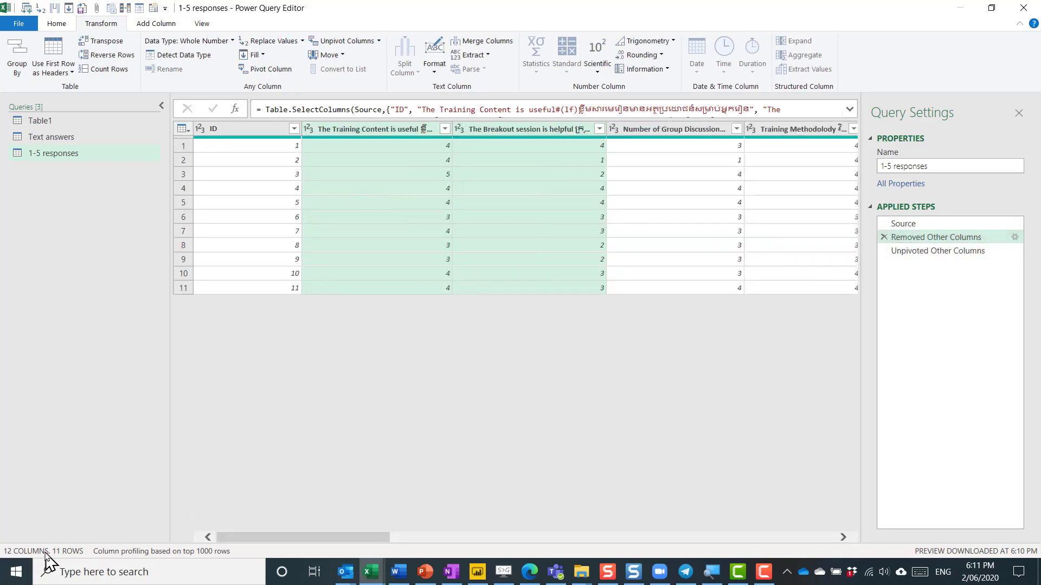
{"action": "left_click", "coordinate": [926, 252]}
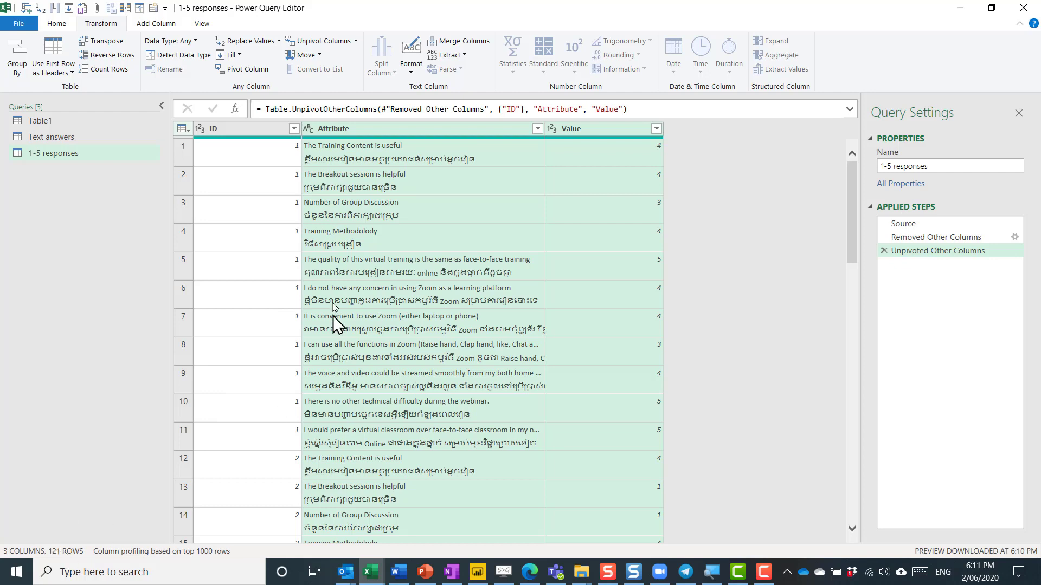
- Read through the question texts in the unpivoted Attribute column
{"action": "left_click", "coordinate": [410, 146]}
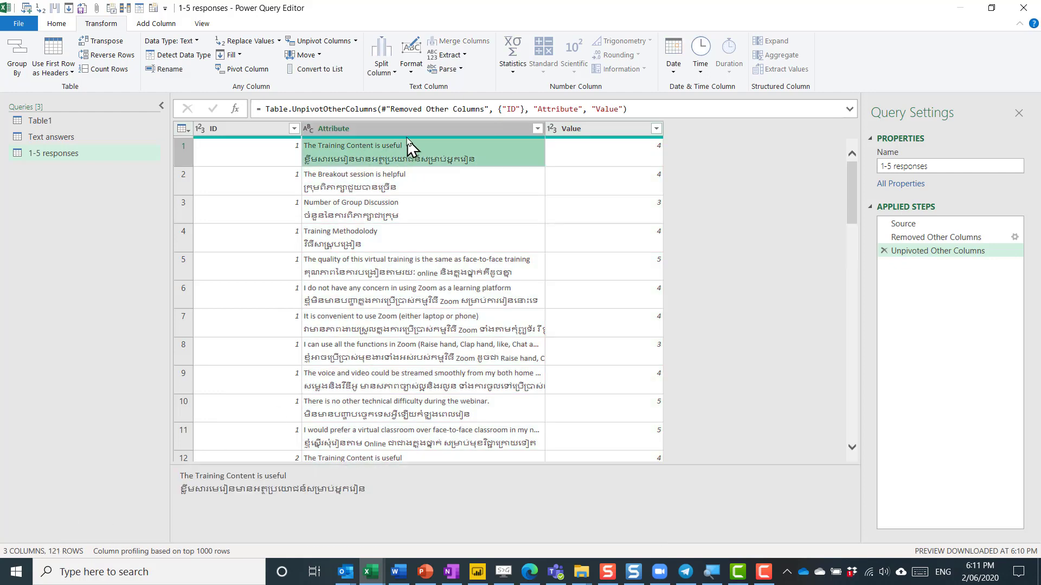
{"action": "left_click", "coordinate": [402, 182]}
{"action": "left_click", "coordinate": [406, 208]}
{"action": "left_click", "coordinate": [406, 239]}
{"action": "left_click", "coordinate": [410, 269]}
{"action": "left_click", "coordinate": [426, 325]}
{"action": "left_click", "coordinate": [436, 351]}
{"action": "left_click", "coordinate": [446, 376]}
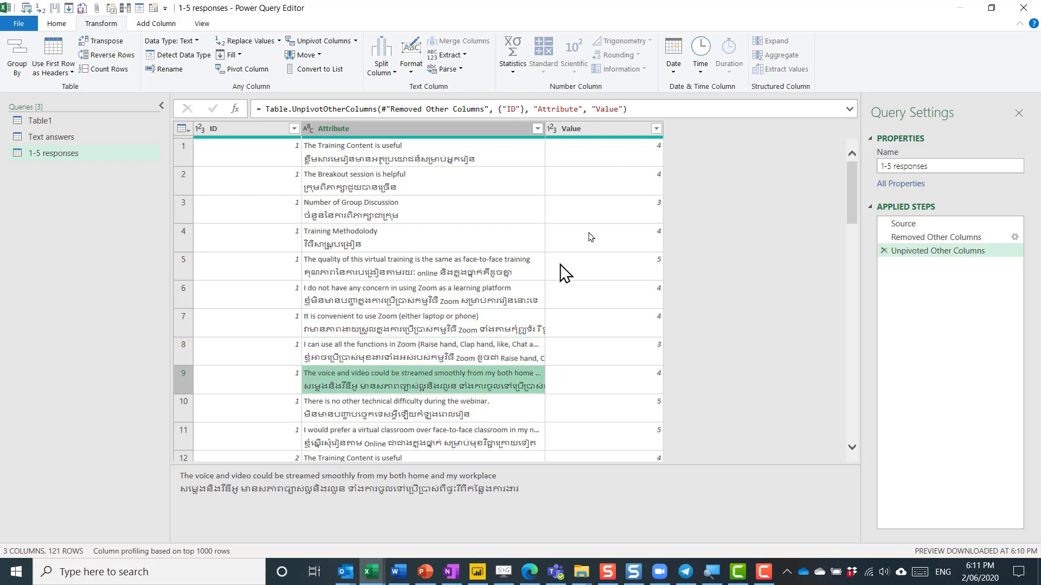
- Rename the Value column to Score and the Attribute column to Question
{"action": "left_click", "coordinate": [618, 131]}
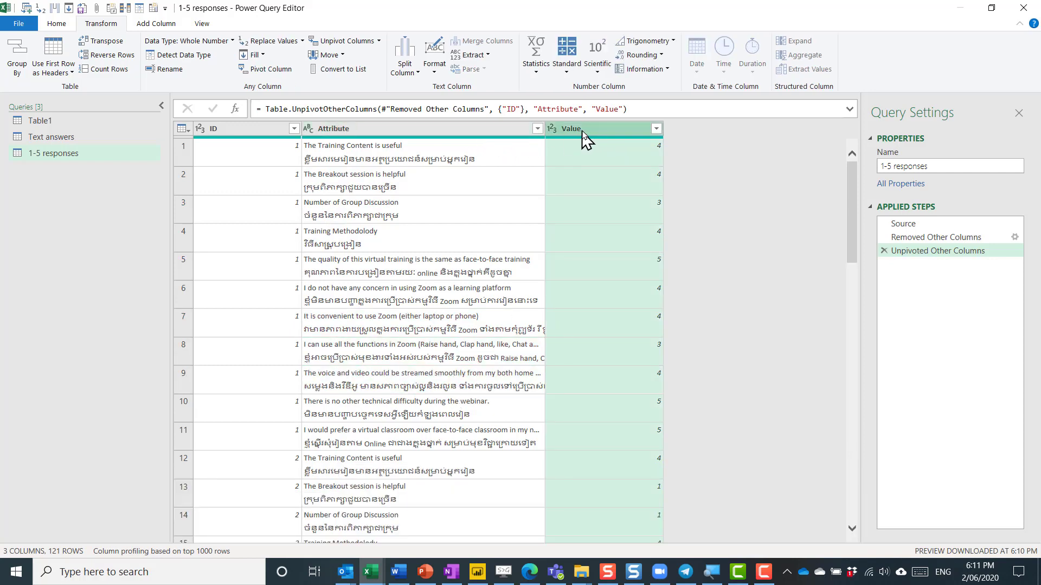
{"action": "double_click", "coordinate": [585, 130]}
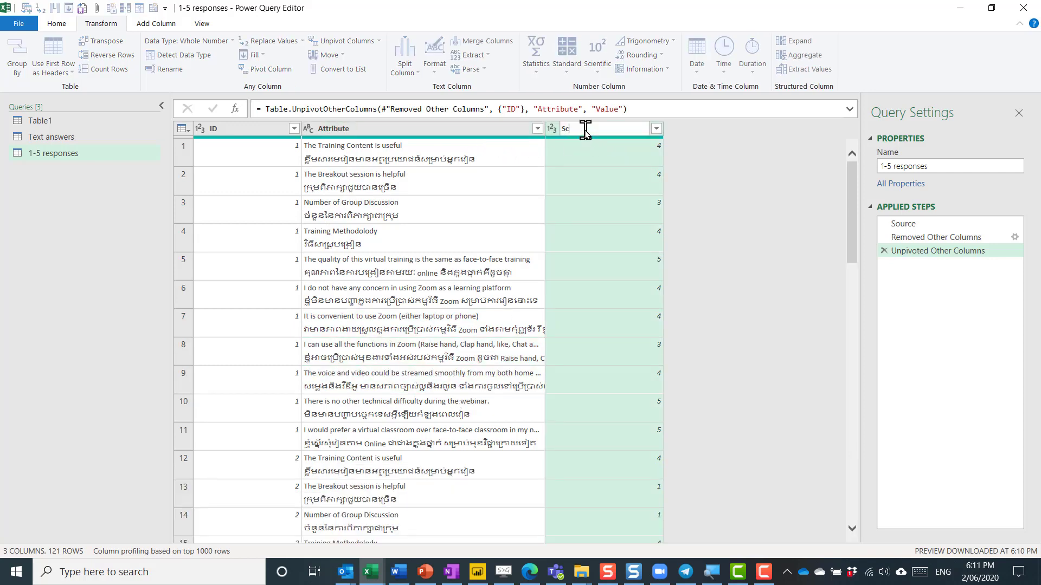
{"action": "type", "text": "Score"}
{"action": "key", "text": "Return"}
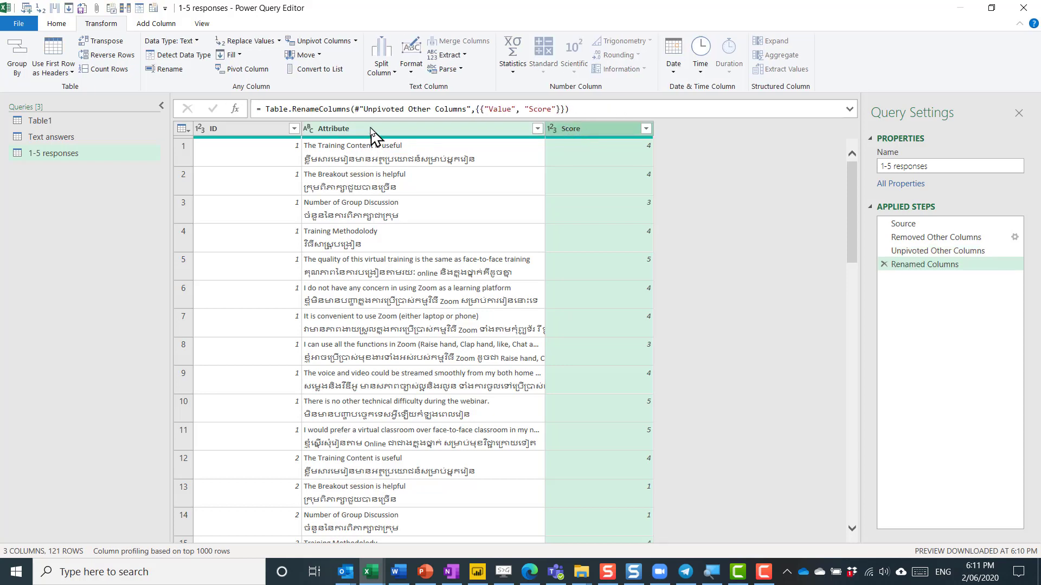
{"action": "double_click", "coordinate": [371, 129]}
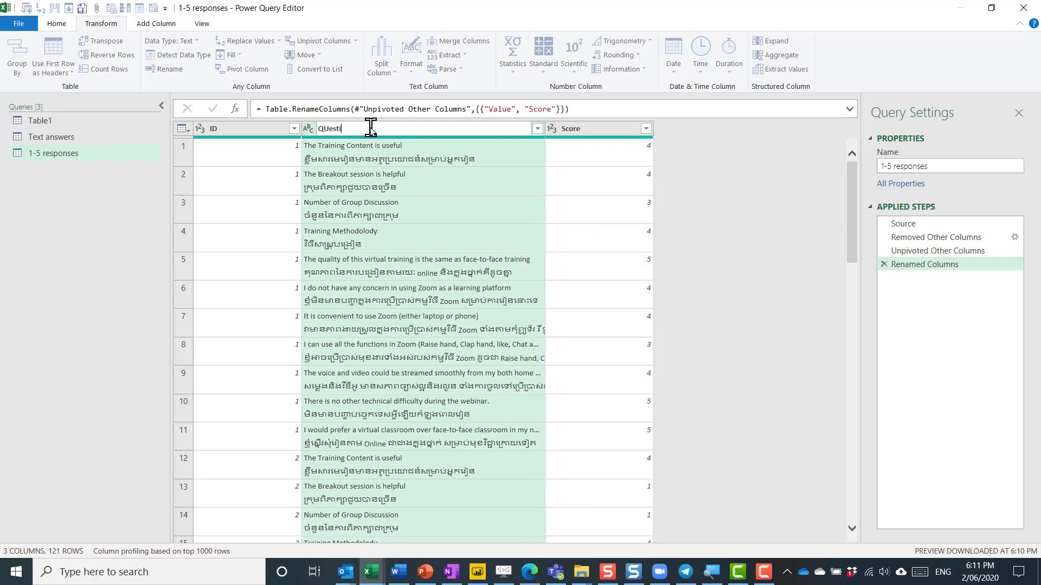
{"action": "type", "text": "Question"}
{"action": "key", "text": "Return"}
{"action": "left_click", "coordinate": [583, 130]}
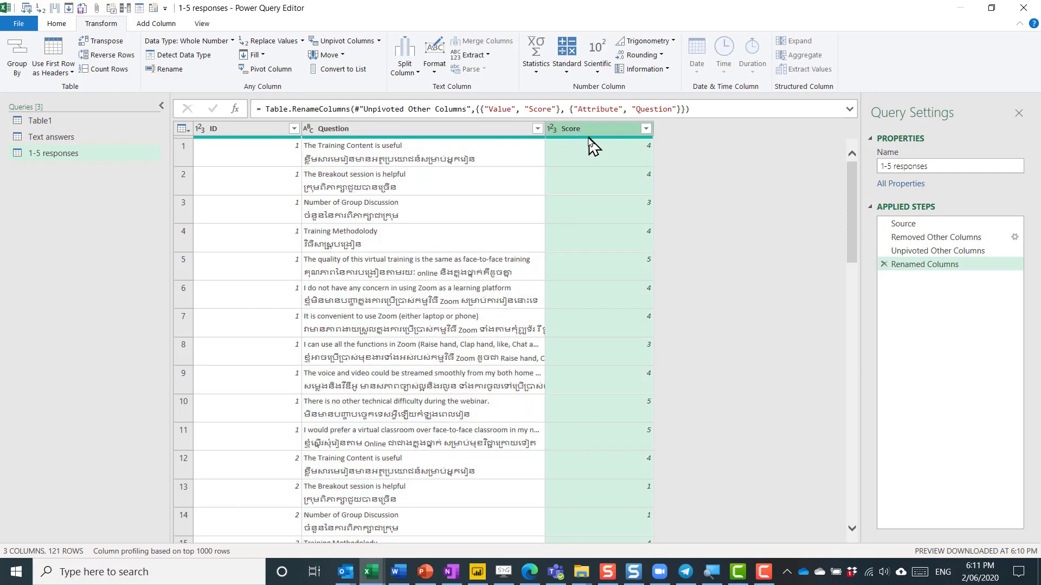
- Add a column dividing each Score by 5
{"action": "left_click", "coordinate": [157, 24]}
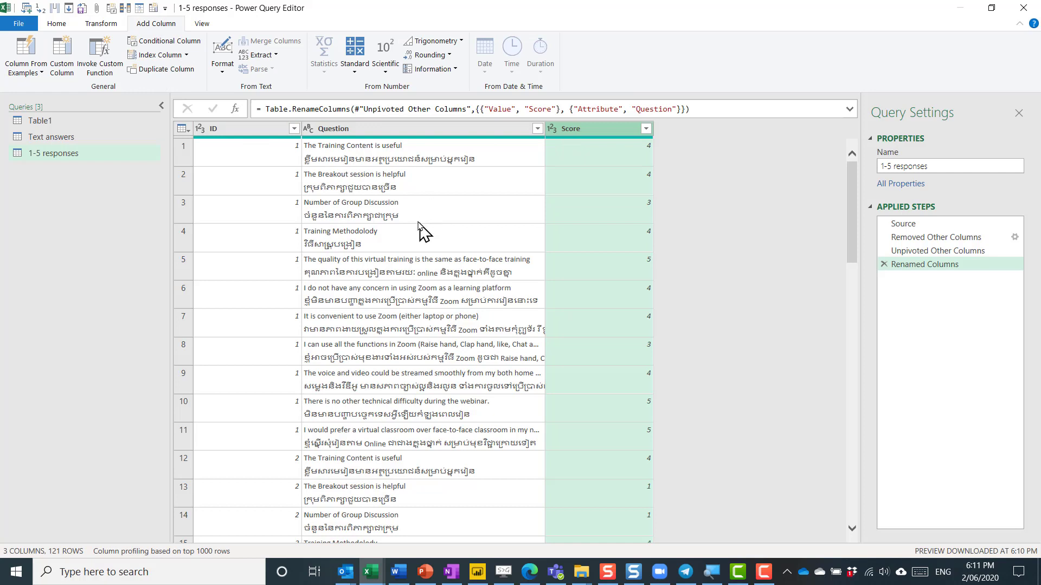
{"action": "left_click", "coordinate": [355, 54]}
{"action": "left_click", "coordinate": [382, 136]}
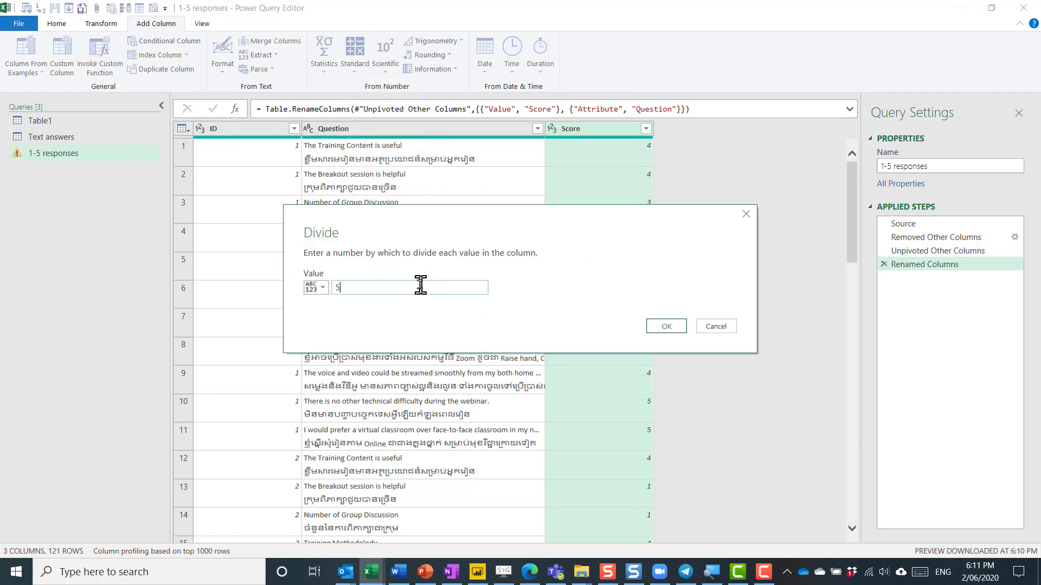
{"action": "left_click", "coordinate": [666, 327]}
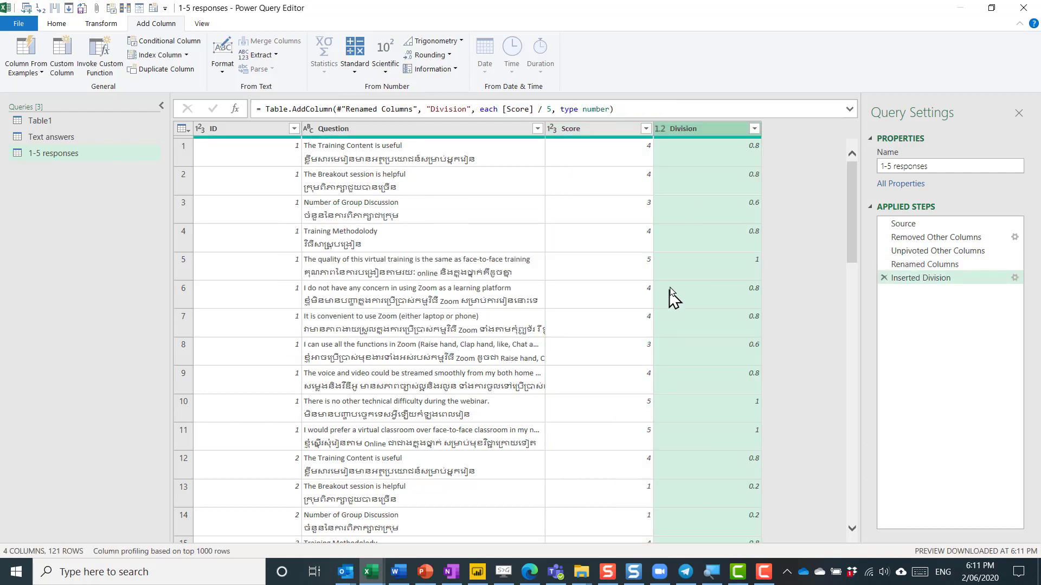
- Rename the Division column to 'Percentage score' and set its type to Percentage
{"action": "double_click", "coordinate": [690, 130]}
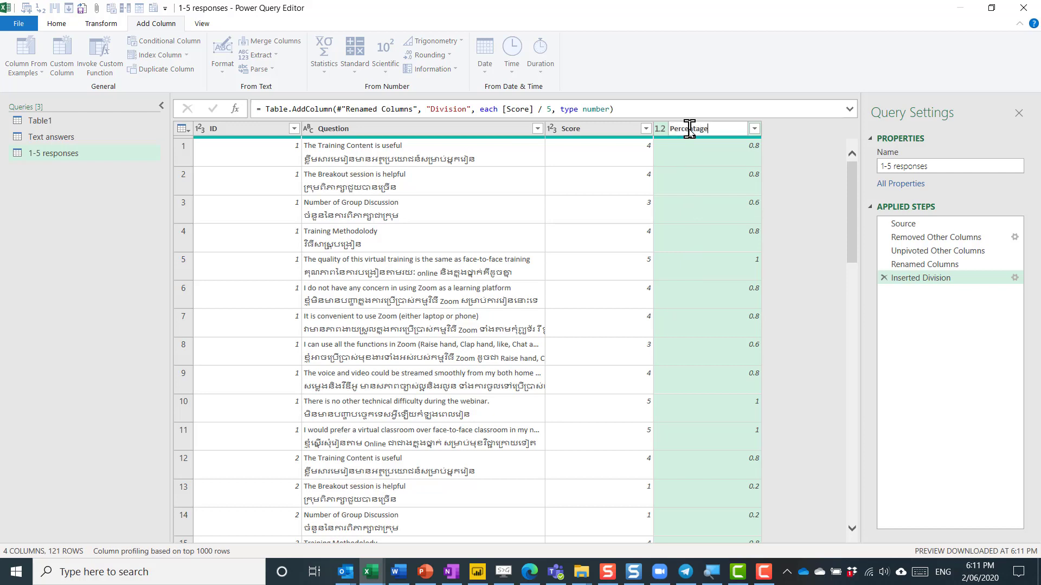
{"action": "type", "text": "Percentage score"}
{"action": "key", "text": "Return"}
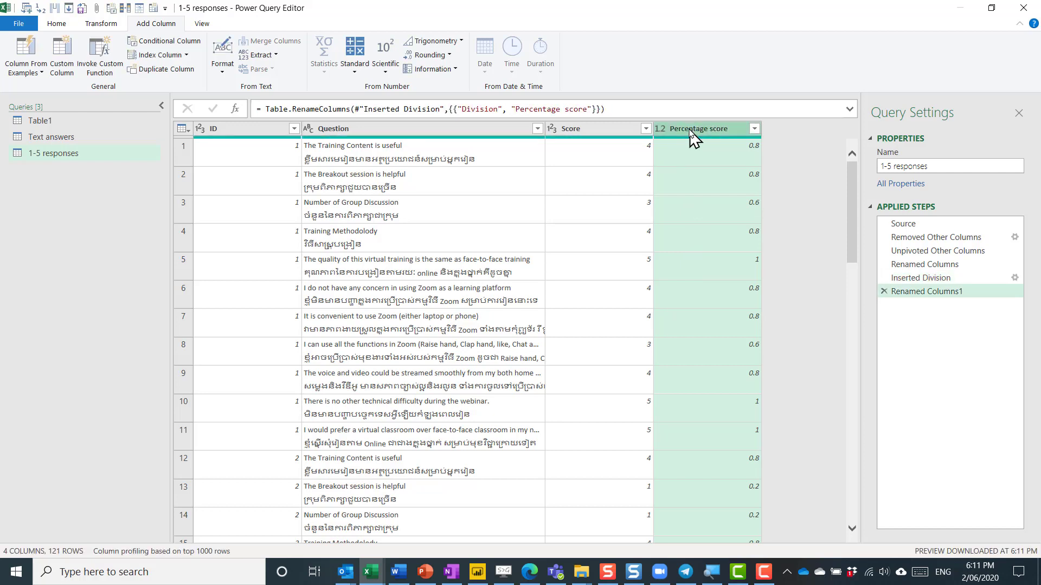
{"action": "left_click", "coordinate": [661, 129]}
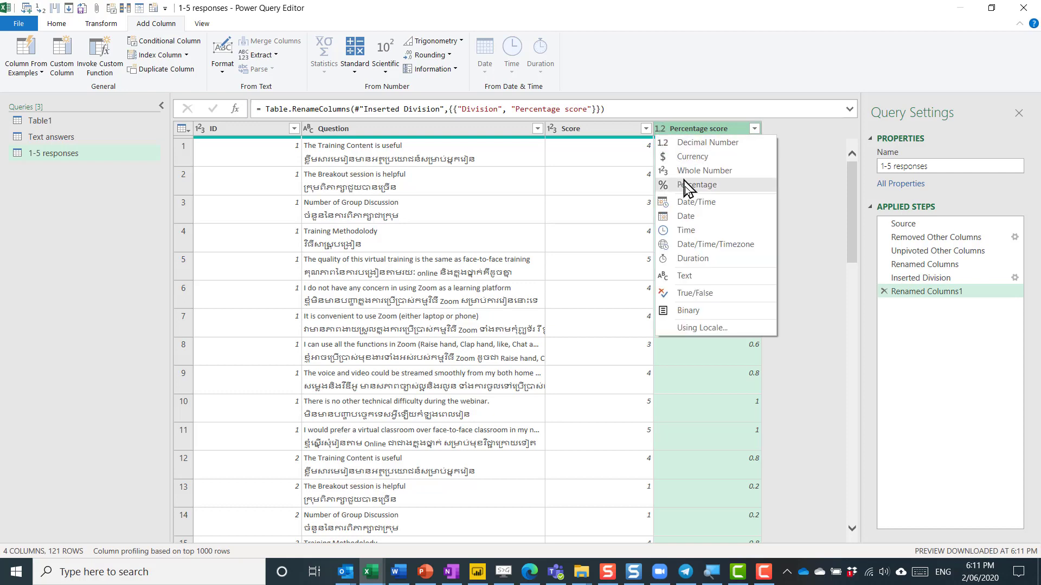
{"action": "left_click", "coordinate": [705, 185]}
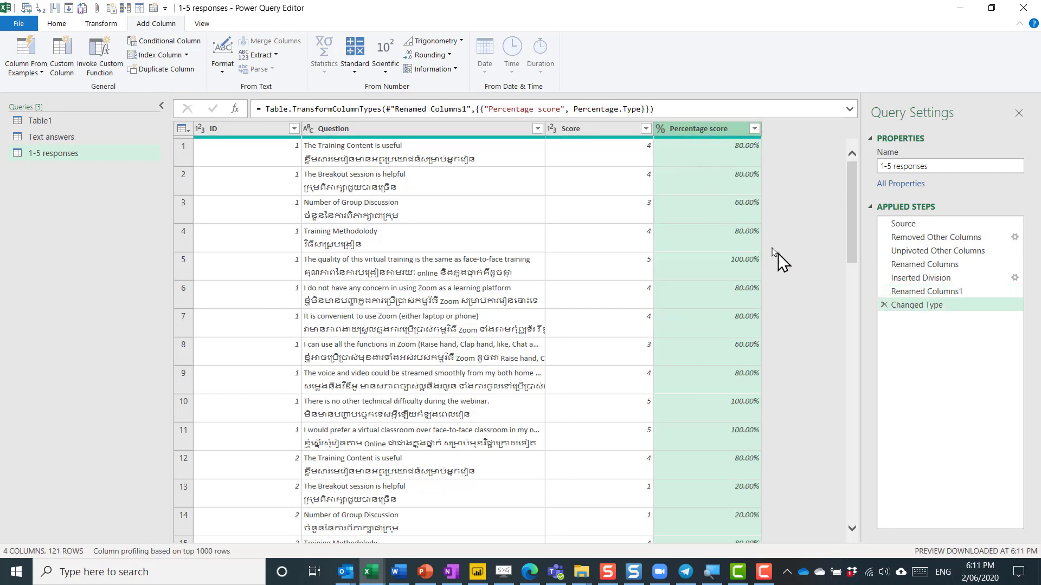
{"action": "left_click", "coordinate": [402, 132]}
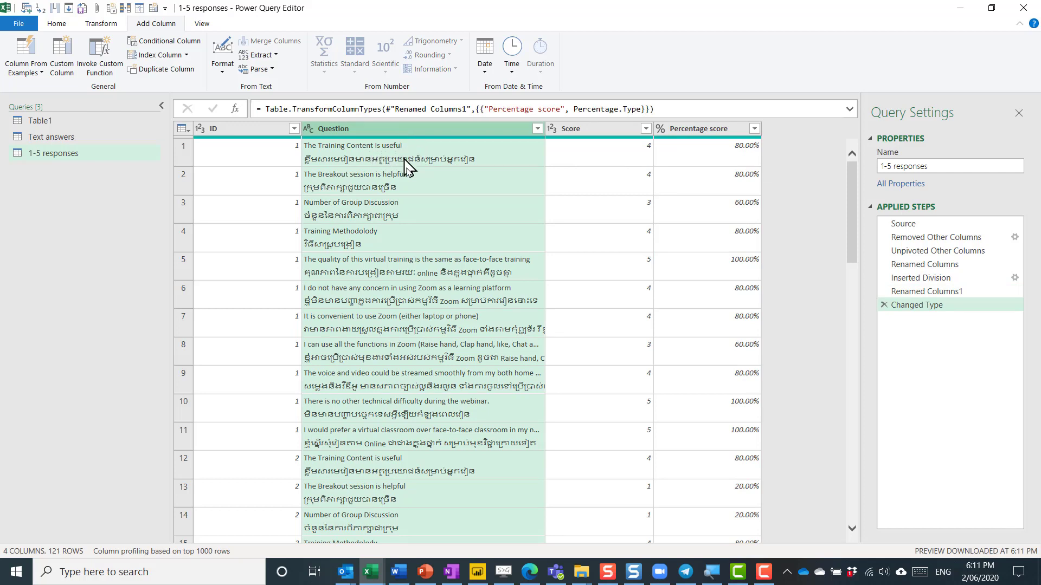
{"action": "left_click", "coordinate": [57, 24]}
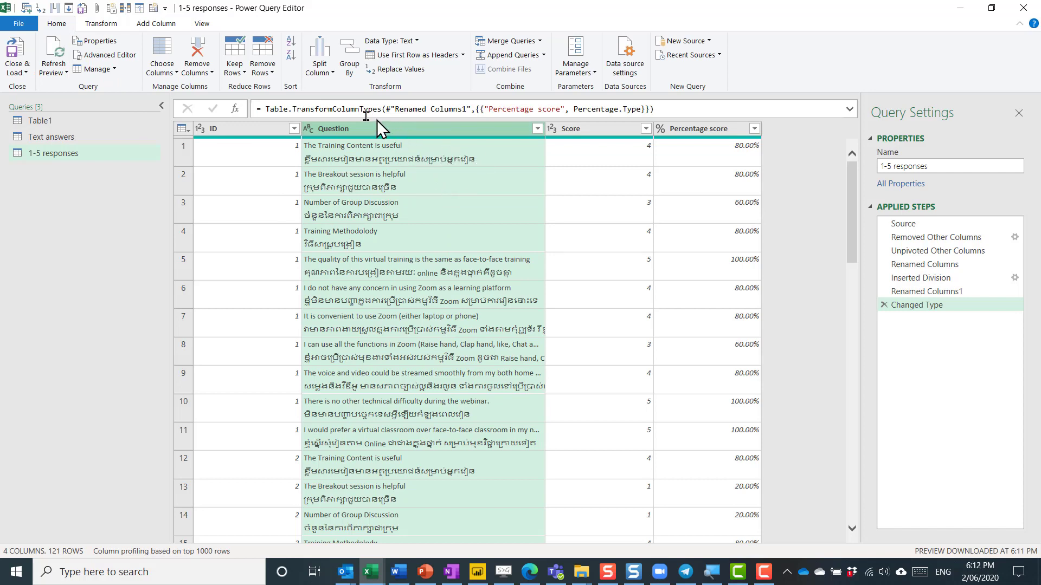
- Split the Question column at the line-feed delimiter into English and Khmer columns
{"action": "left_click", "coordinate": [324, 67]}
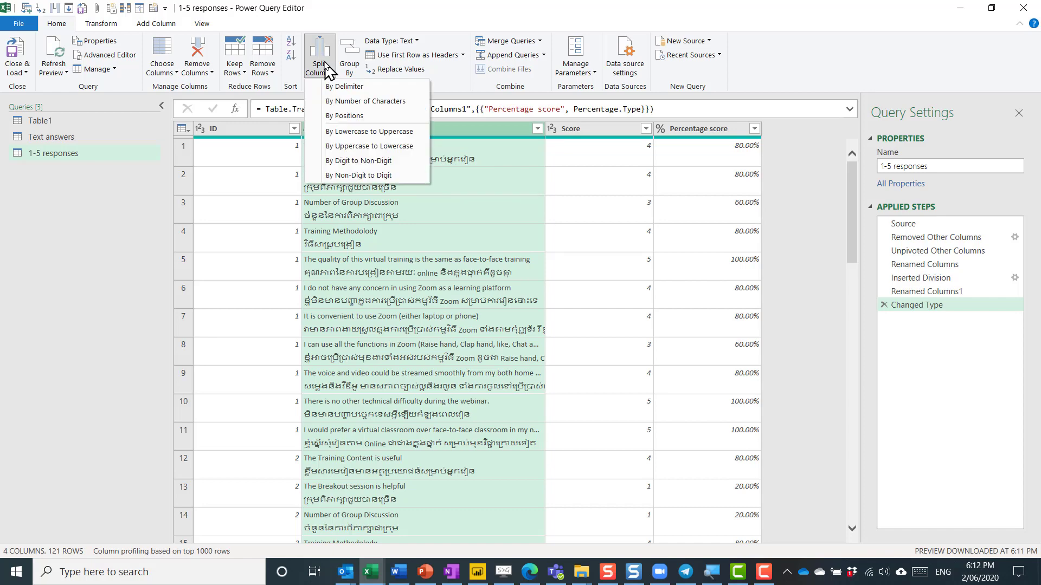
{"action": "left_click", "coordinate": [340, 86]}
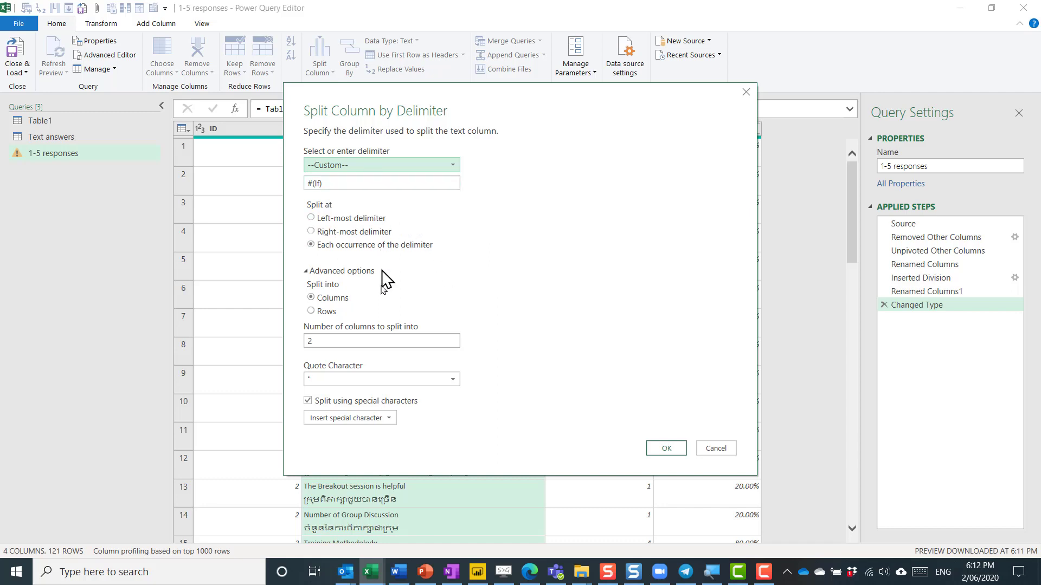
{"action": "left_click", "coordinate": [334, 186]}
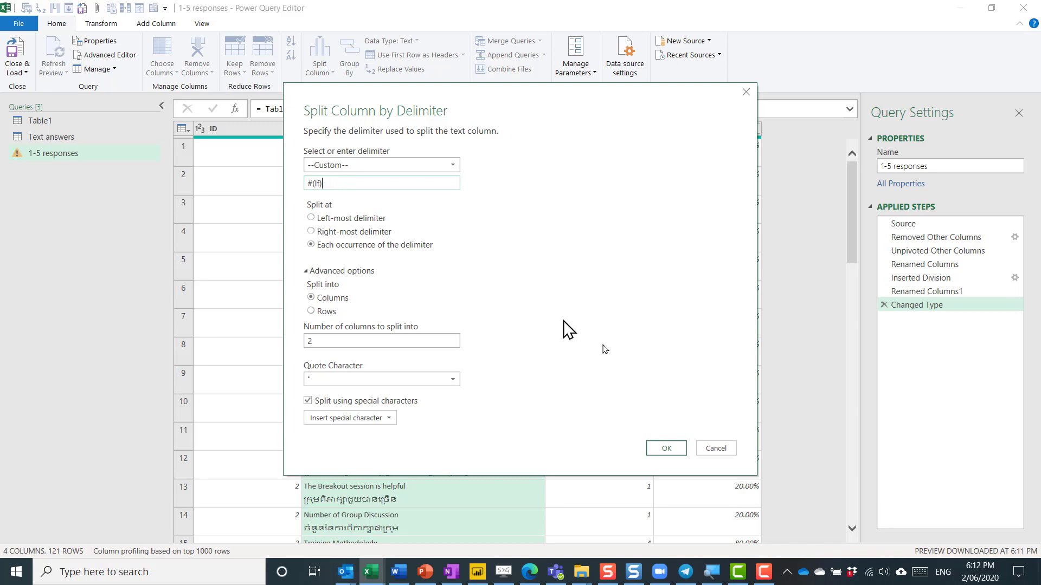
{"action": "left_click", "coordinate": [667, 449]}
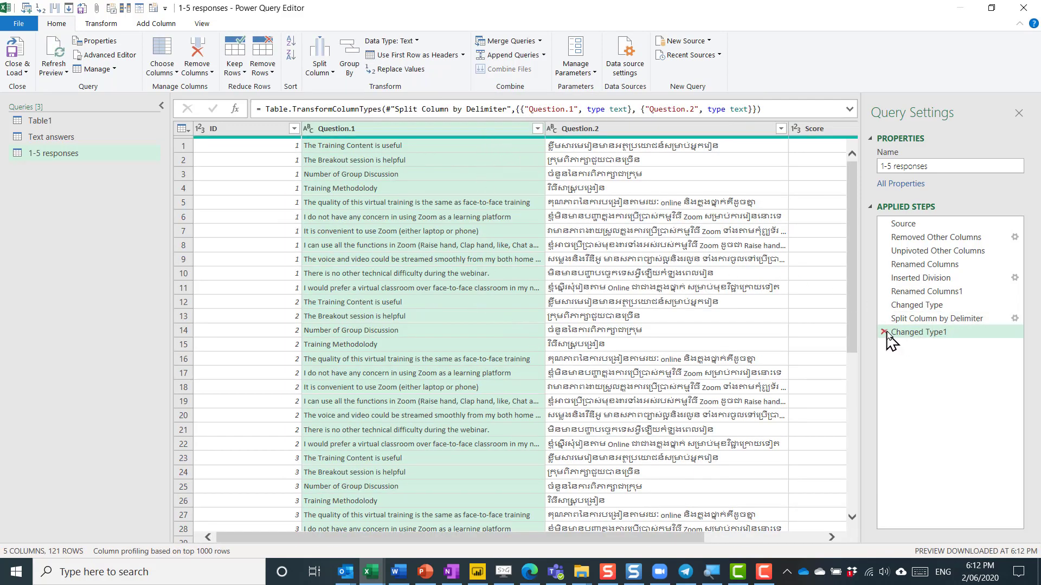
- Reopen the split step's settings to review the special delimiter characters without inserting one
{"action": "left_click", "coordinate": [929, 321]}
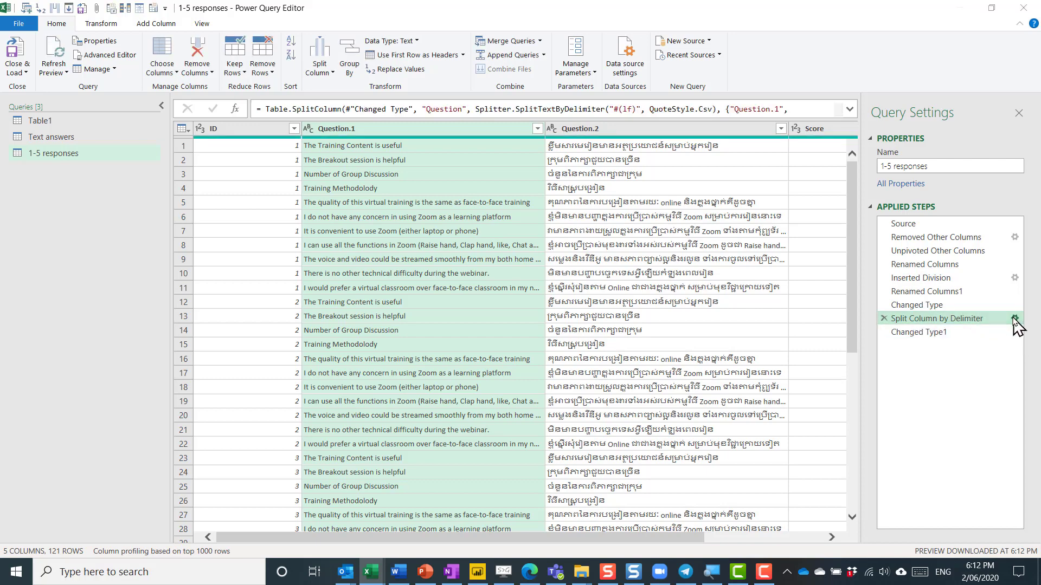
{"action": "left_click", "coordinate": [1014, 319]}
{"action": "left_click", "coordinate": [377, 419]}
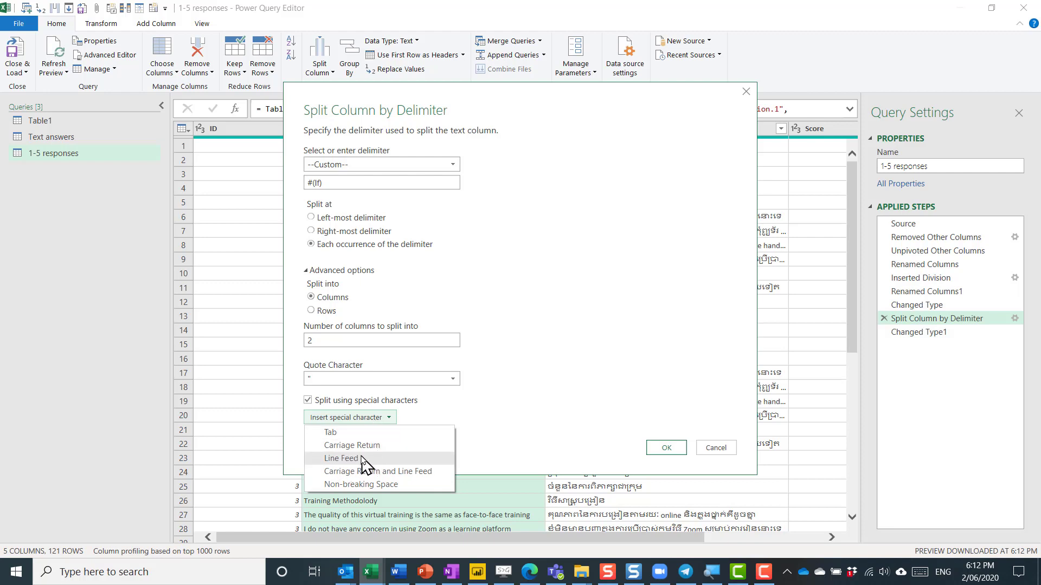
{"action": "left_click", "coordinate": [541, 343]}
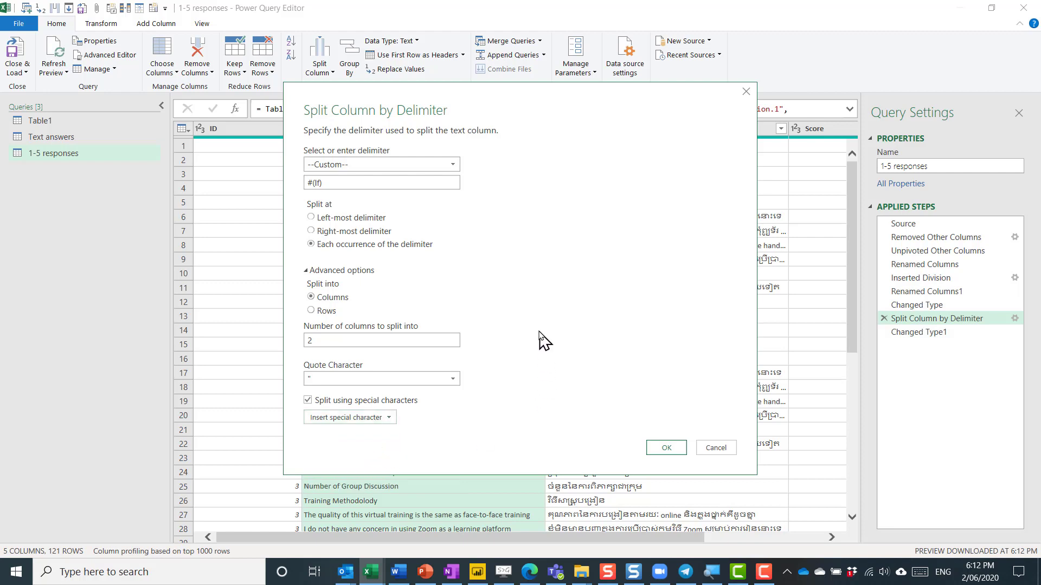
- Confirm the line-break split and select the ID, Question.1, Score and Percentage score columns
{"action": "left_click", "coordinate": [713, 449]}
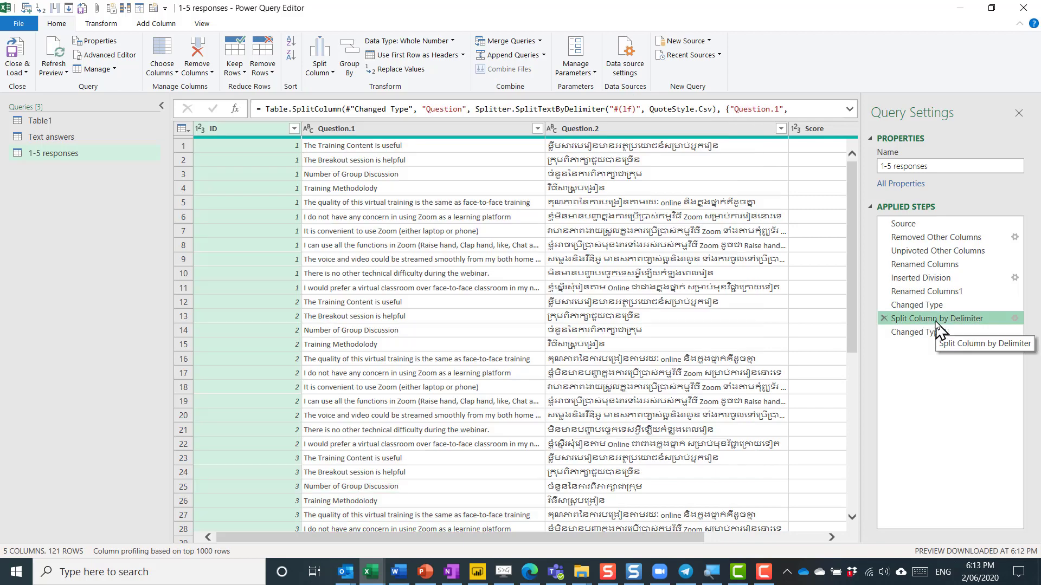
{"action": "left_click", "coordinate": [927, 334]}
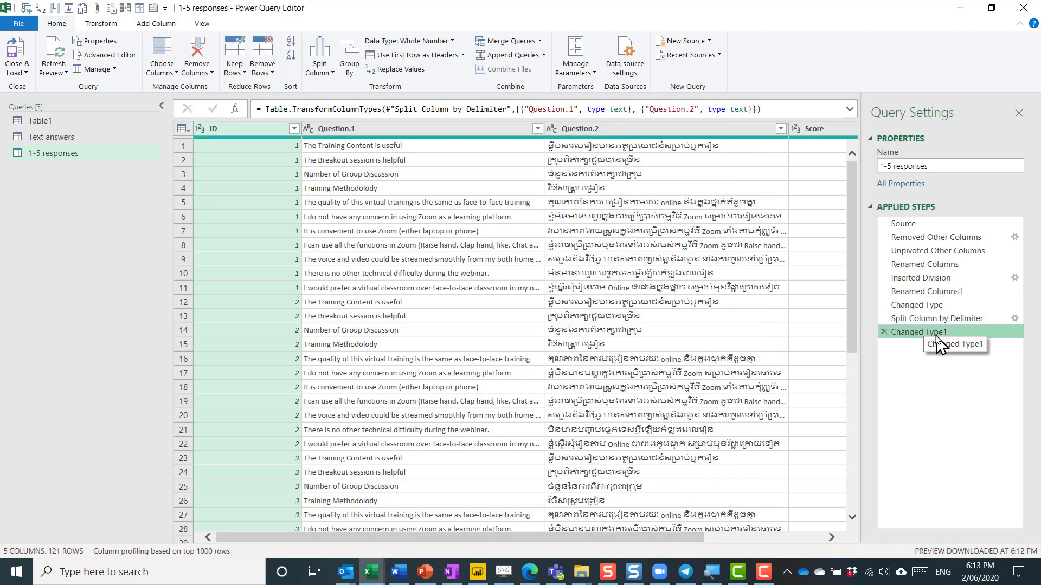
{"action": "left_click", "coordinate": [438, 130]}
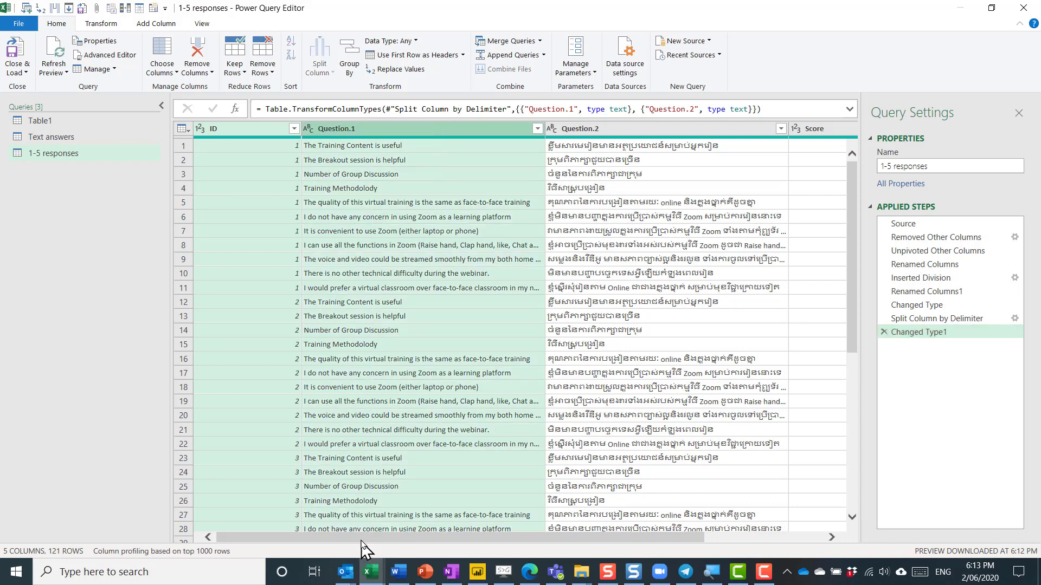
{"action": "left_click_drag", "start_coordinate": [362, 538], "coordinate": [616, 522]}
{"action": "left_click", "coordinate": [684, 130]}
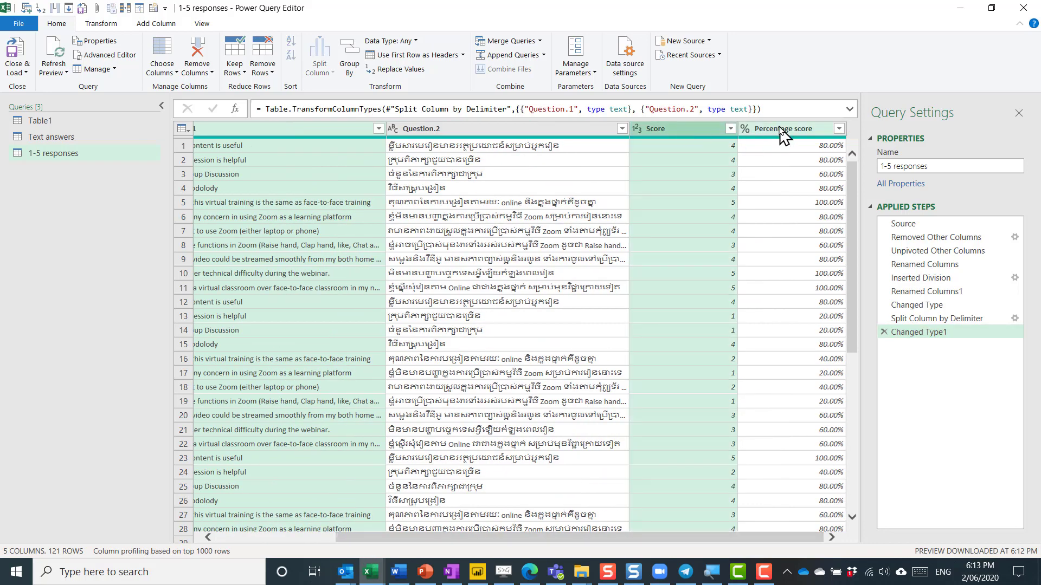
{"action": "left_click", "coordinate": [781, 130], "text": "ctrl"}
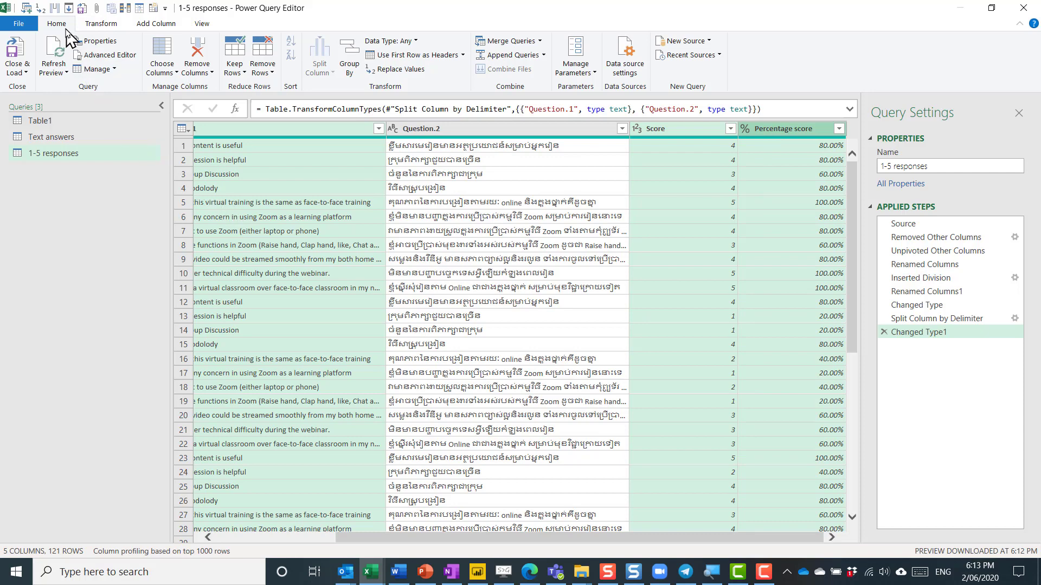
- Remove all other columns and rename Question.1 to Question
{"action": "left_click", "coordinate": [197, 73]}
{"action": "left_click", "coordinate": [212, 103]}
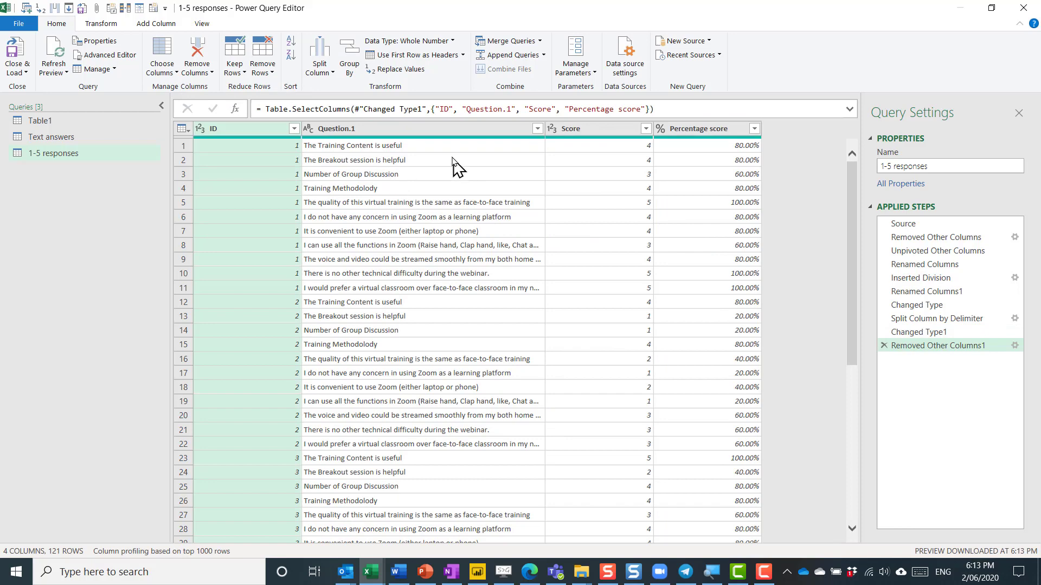
{"action": "double_click", "coordinate": [365, 129]}
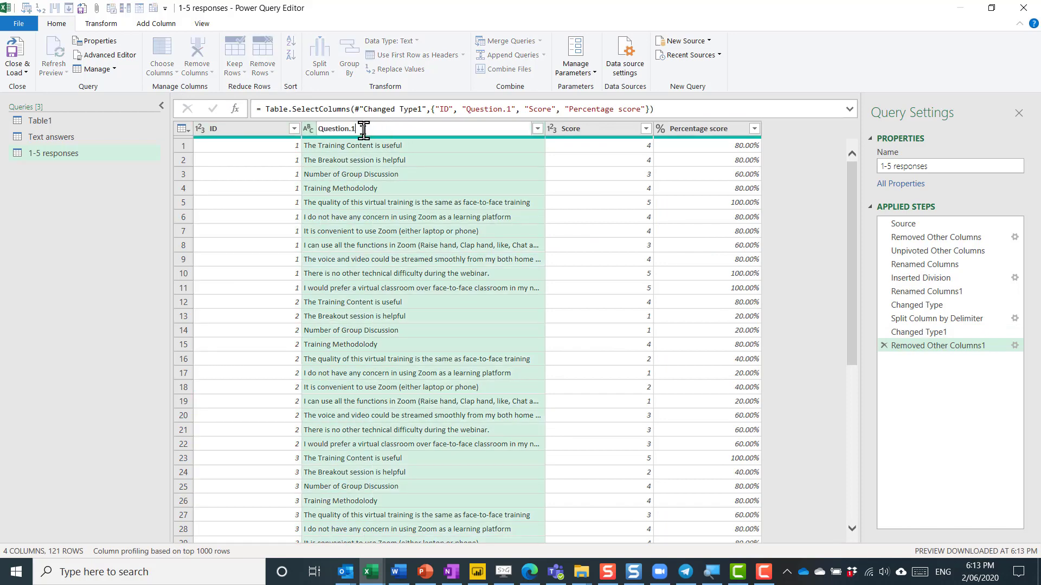
{"action": "key", "text": "Return"}
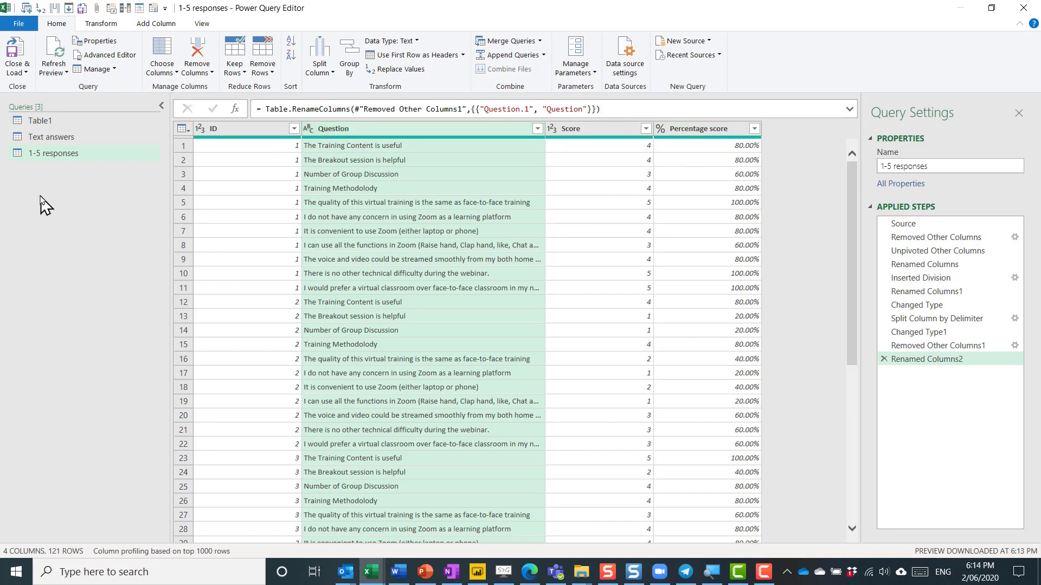
- Load the query results into the workbook and rename Sheet4 to '1-5 responses'
{"action": "left_click", "coordinate": [16, 54]}
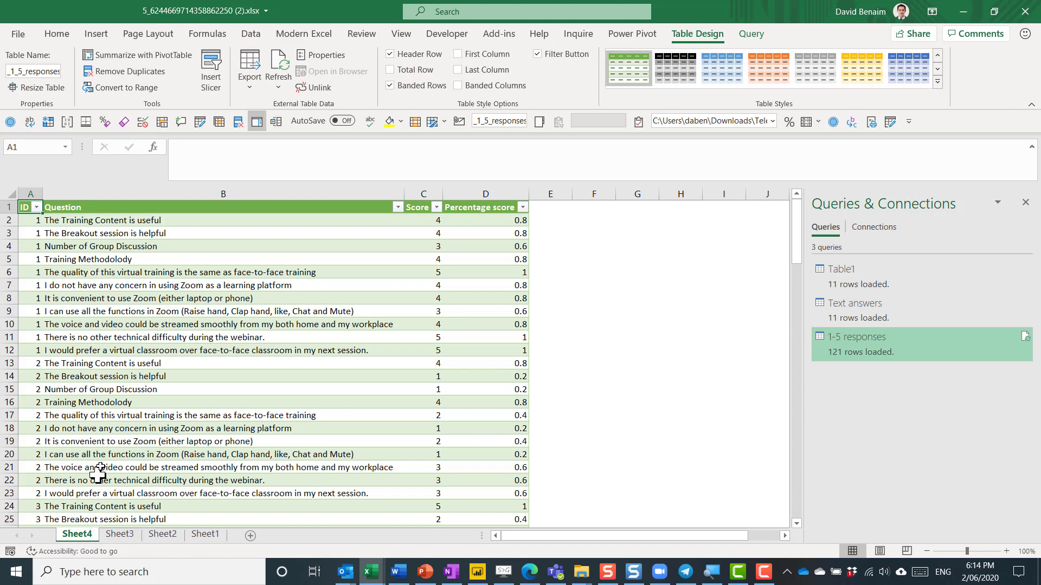
{"action": "left_click", "coordinate": [186, 259]}
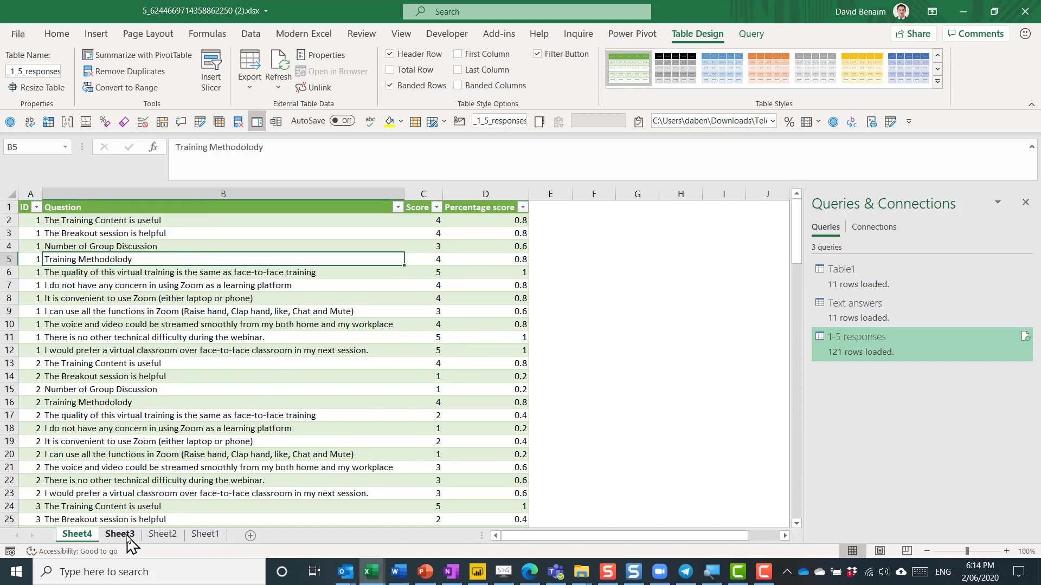
{"action": "double_click", "coordinate": [86, 535]}
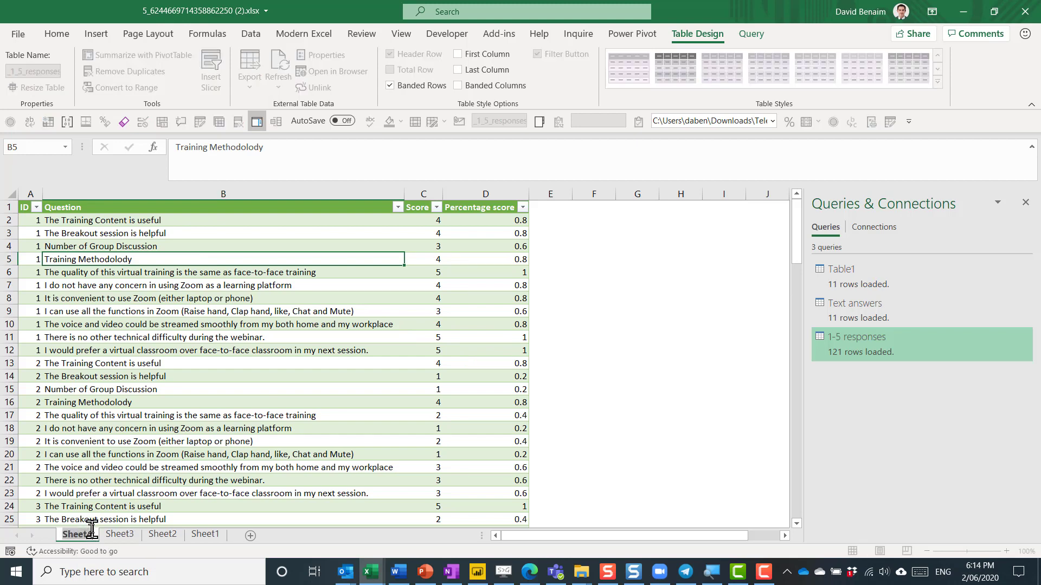
{"action": "type", "text": "1-5 res"}
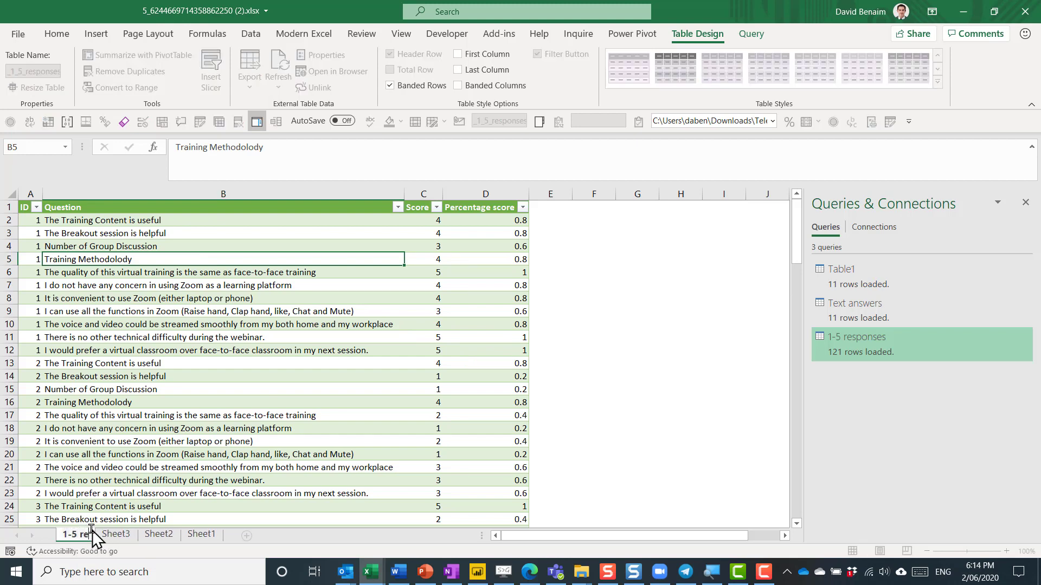
{"action": "type", "text": "ponses"}
{"action": "key", "text": "Return"}
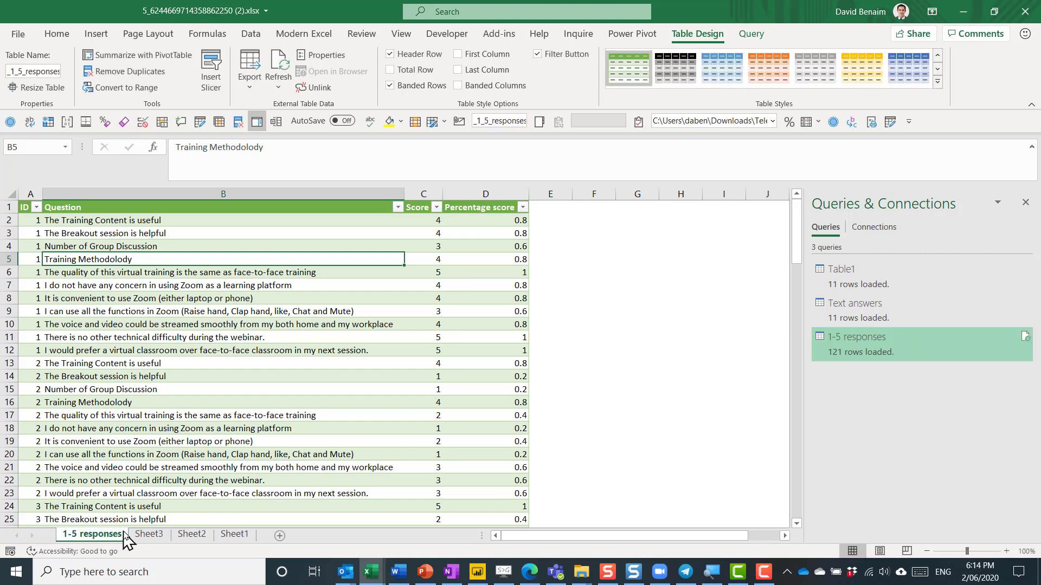
- Rename Sheet3 to 'Text answers'
{"action": "left_click", "coordinate": [146, 536]}
{"action": "double_click", "coordinate": [144, 536]}
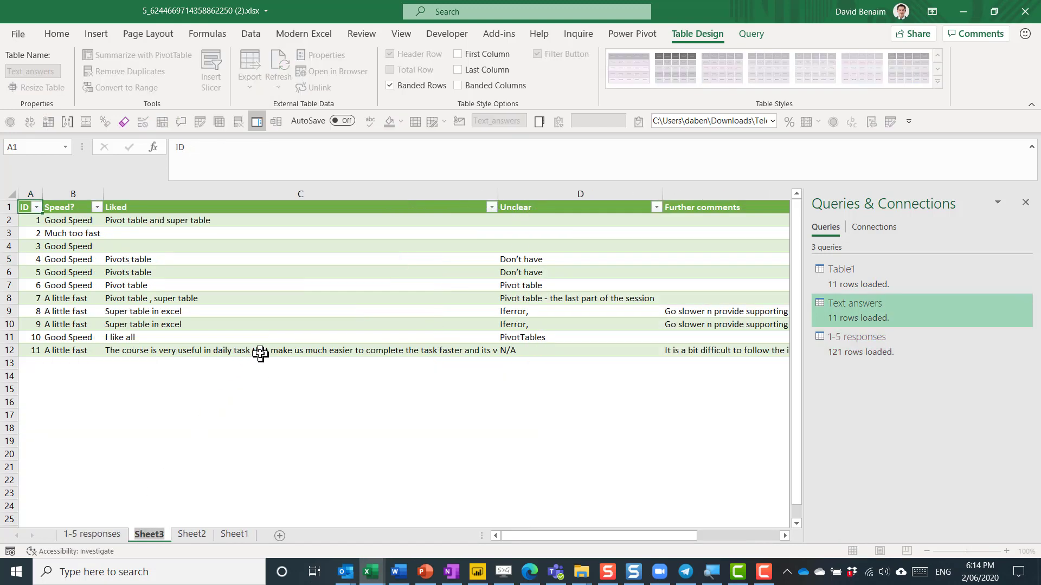
{"action": "type", "text": "TExt"}
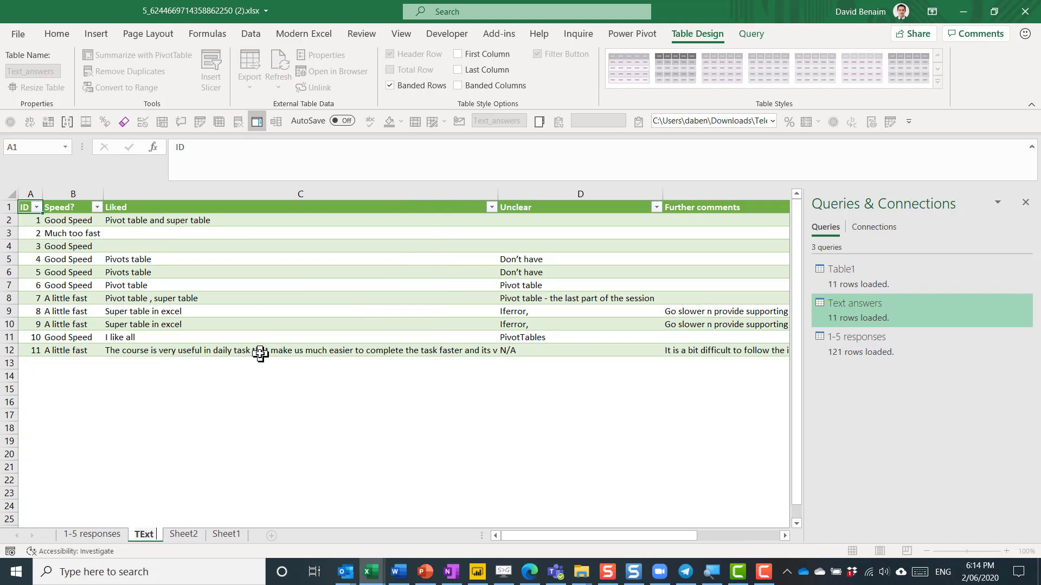
{"action": "type", "text": " answers"}
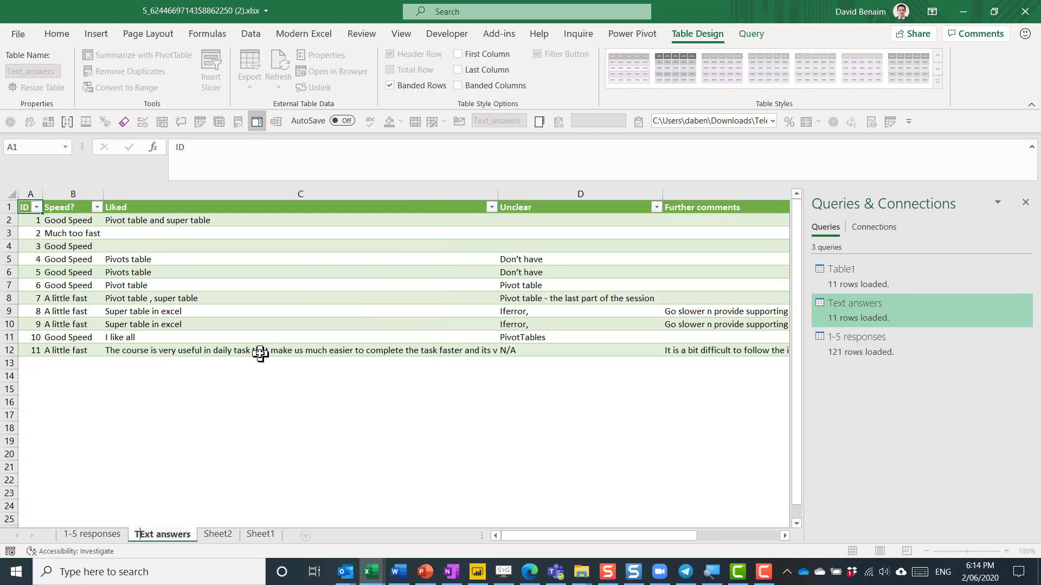
{"action": "key", "text": "Return"}
{"action": "left_click", "coordinate": [228, 537]}
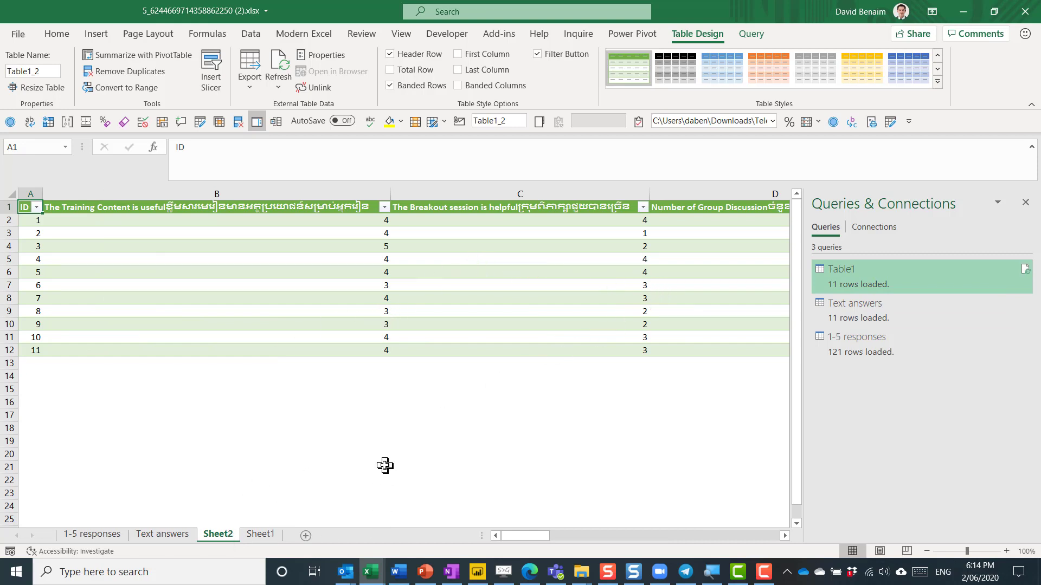
- Permanently delete Sheet2
{"action": "right_click", "coordinate": [211, 537]}
{"action": "left_click", "coordinate": [256, 364]}
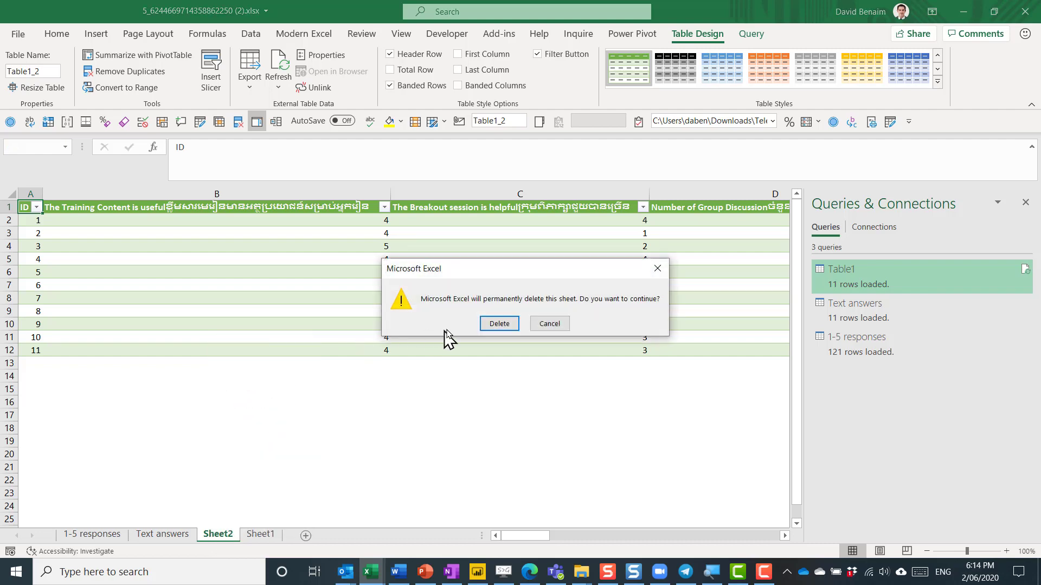
{"action": "left_click", "coordinate": [499, 325]}
{"action": "mouse_move", "coordinate": [920, 286]}
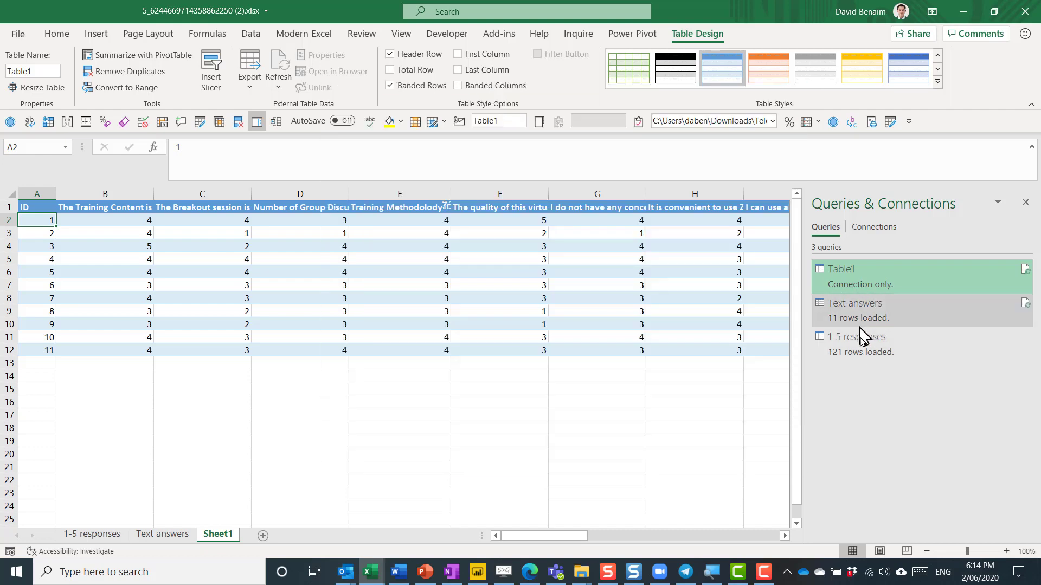
{"action": "left_click", "coordinate": [339, 260]}
{"action": "left_click", "coordinate": [328, 298]}
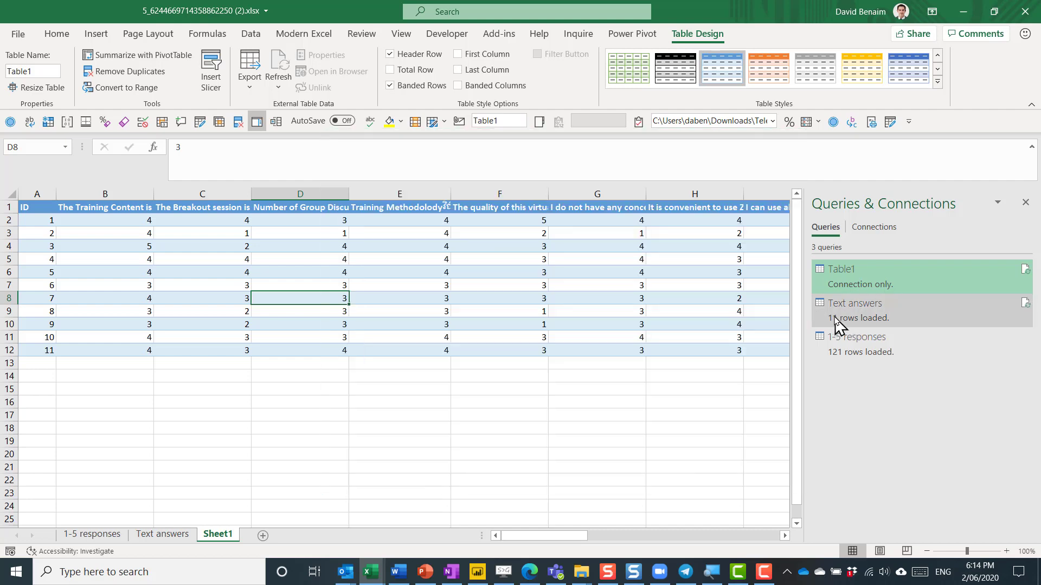
- Add the Text answers query to the Data Model, accepting the data-loss warning
{"action": "right_click", "coordinate": [841, 321]}
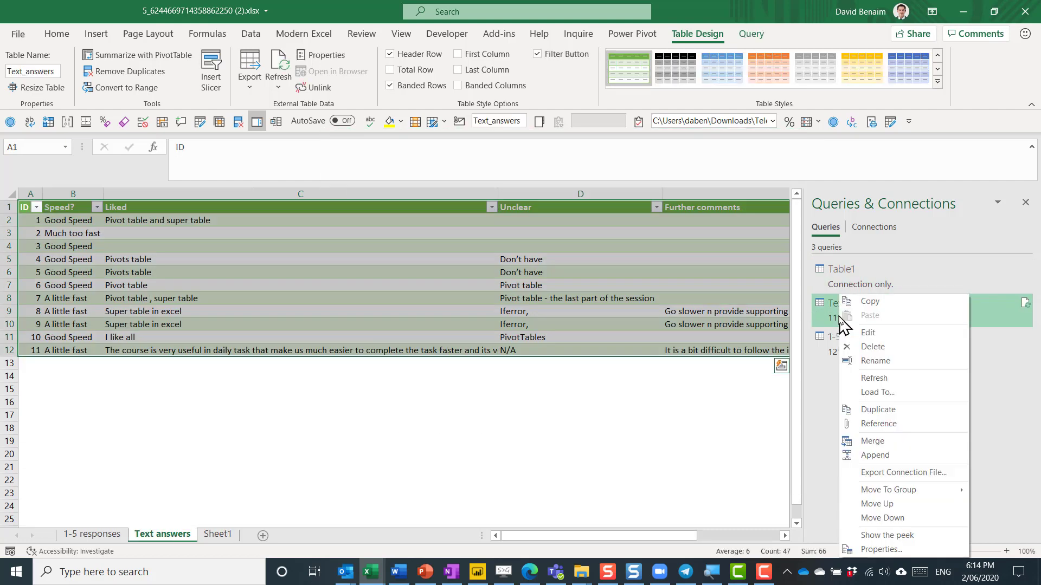
{"action": "left_click", "coordinate": [900, 394]}
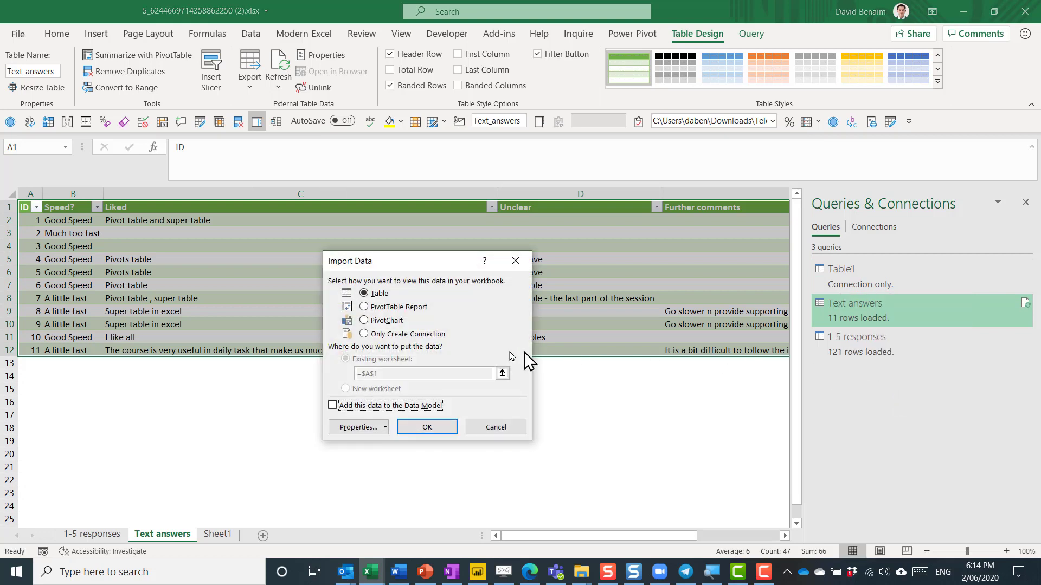
{"action": "left_click", "coordinate": [332, 406]}
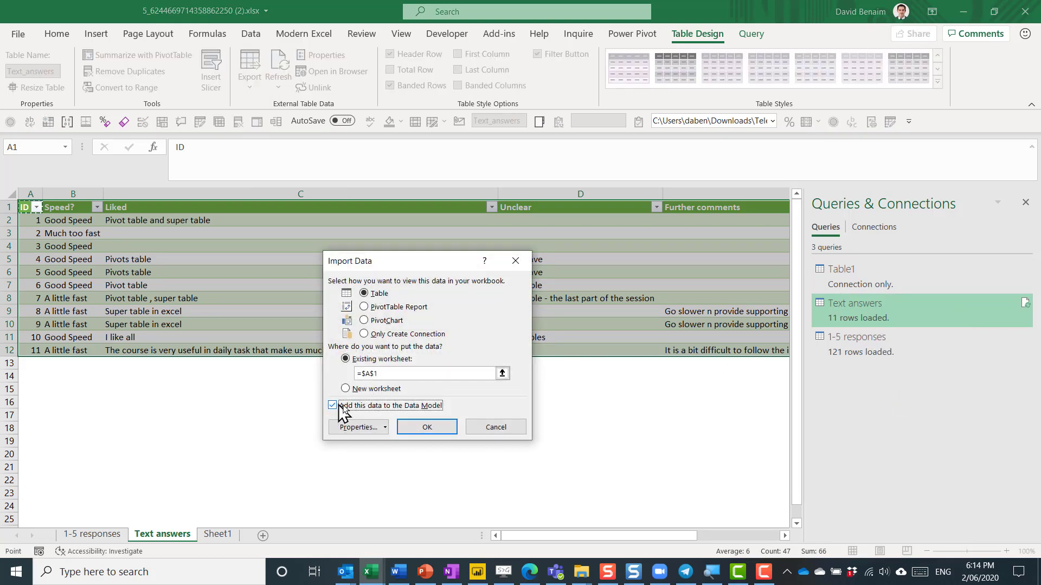
{"action": "left_click", "coordinate": [425, 428]}
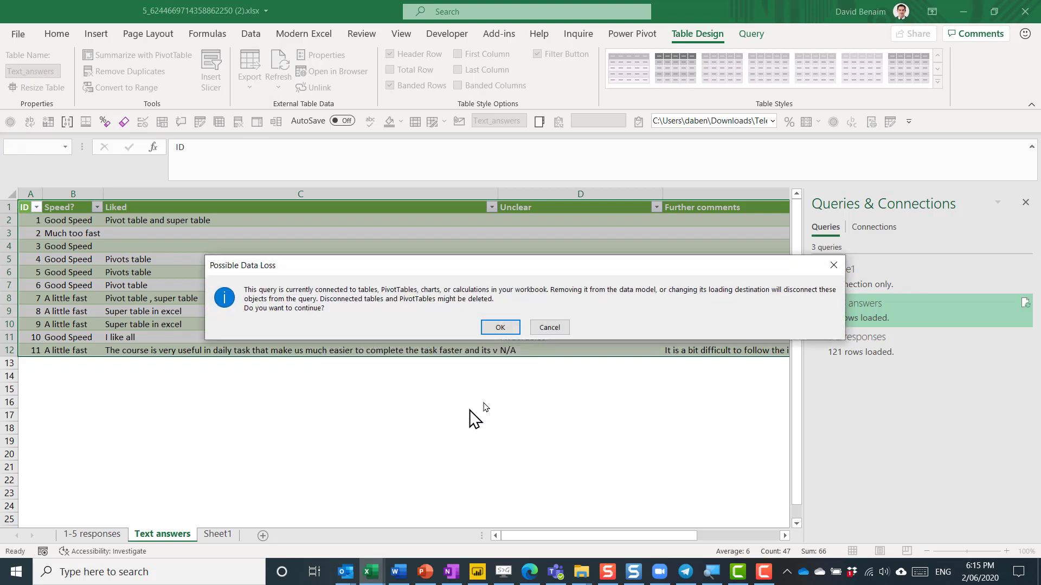
{"action": "left_click", "coordinate": [499, 328]}
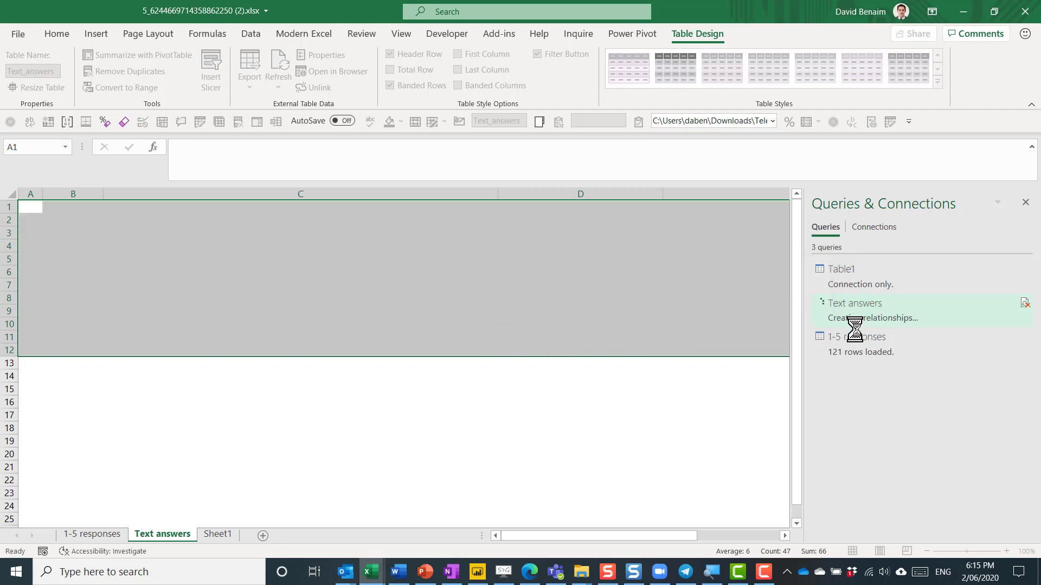
- Add the 1-5 responses query to the Data Model as well
{"action": "left_click", "coordinate": [852, 354]}
{"action": "right_click", "coordinate": [852, 353]}
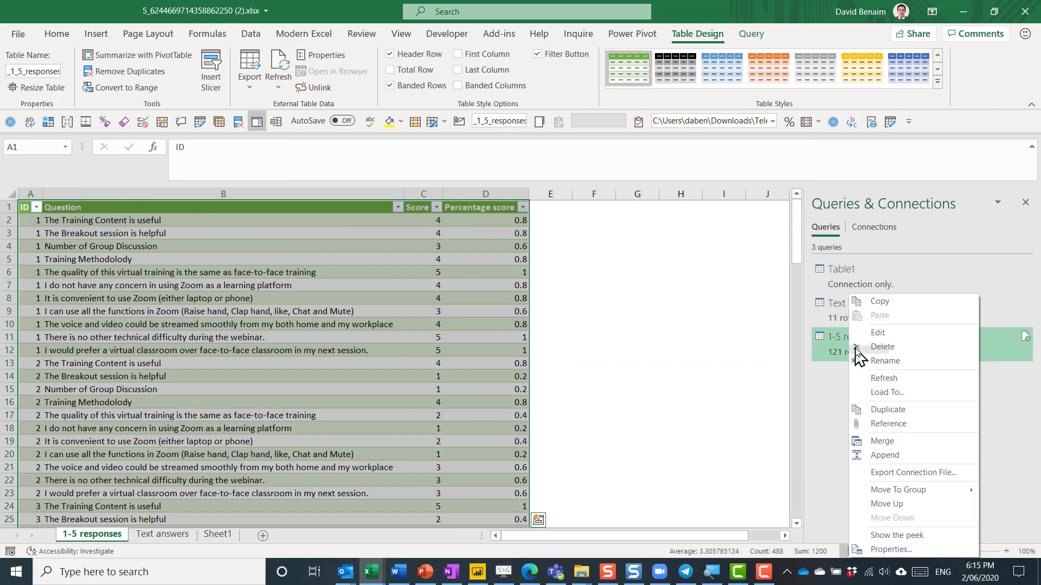
{"action": "left_click", "coordinate": [886, 392]}
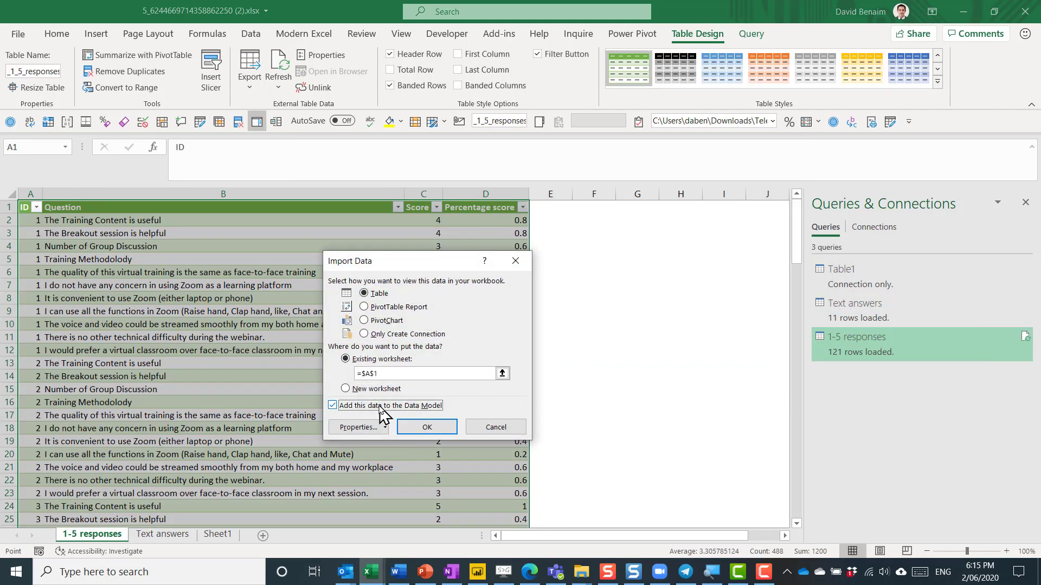
{"action": "left_click", "coordinate": [426, 428]}
{"action": "left_click", "coordinate": [498, 327]}
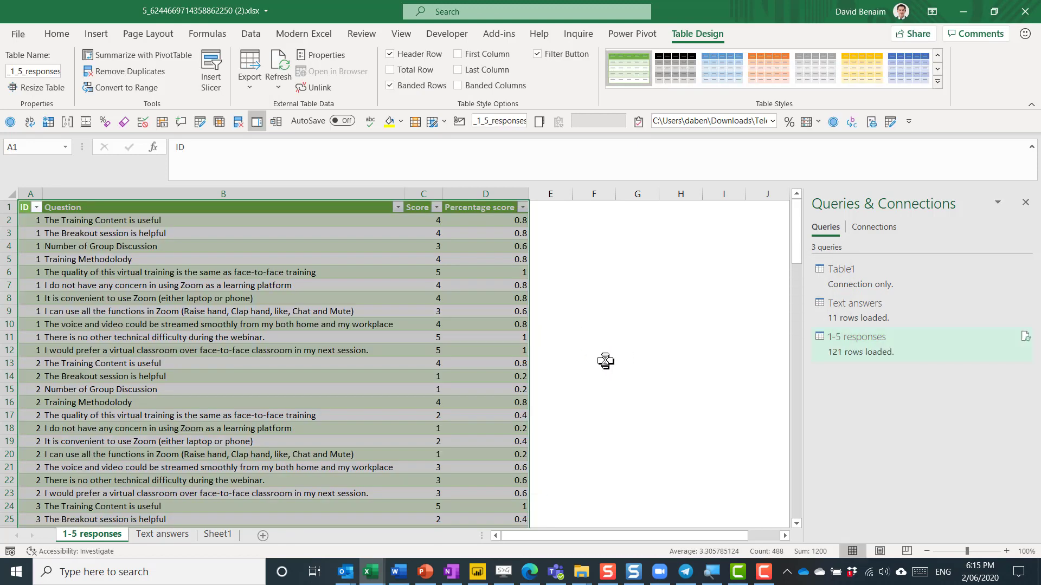
{"action": "left_click", "coordinate": [358, 276]}
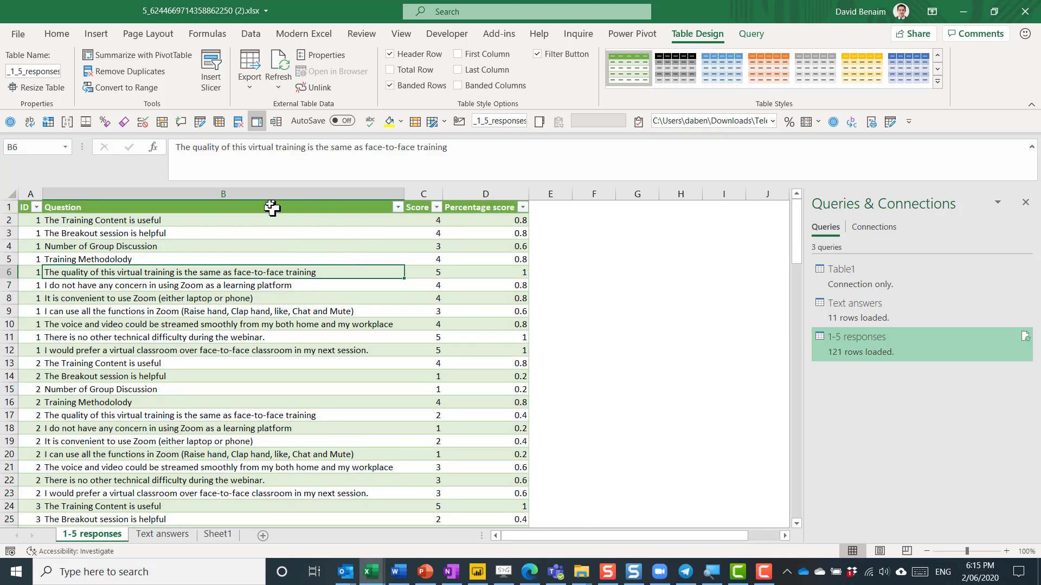
- Create a Data Model relationship linking 1-5 responses ID to Text answers ID
{"action": "left_click", "coordinate": [251, 33]}
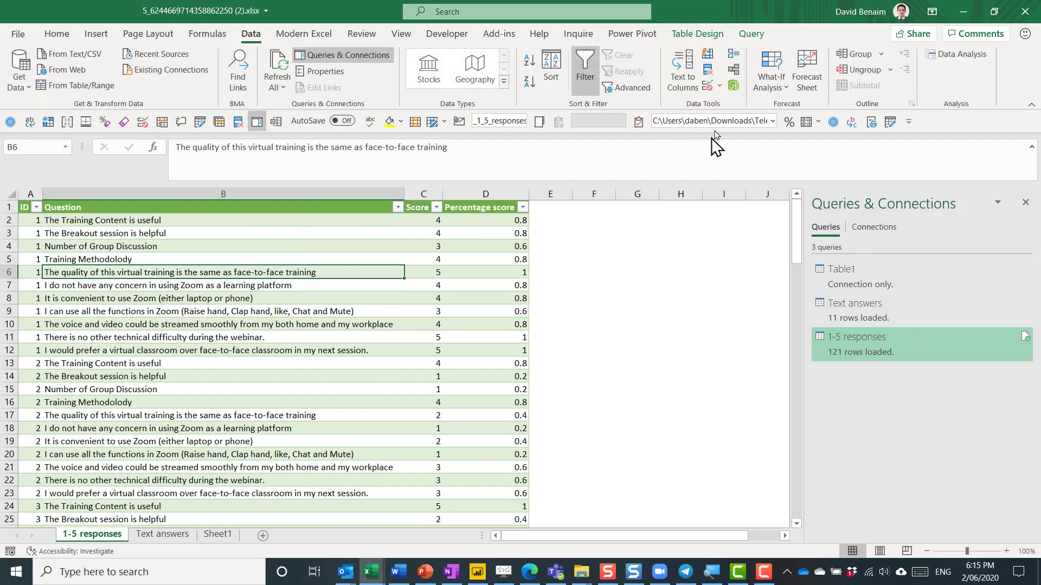
{"action": "left_click", "coordinate": [734, 72]}
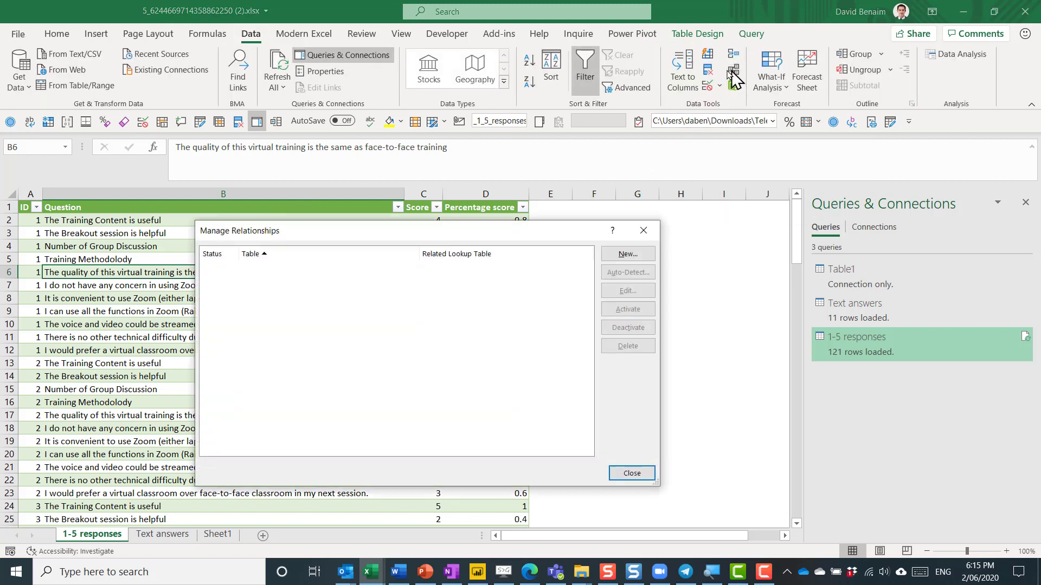
{"action": "left_click", "coordinate": [614, 264]}
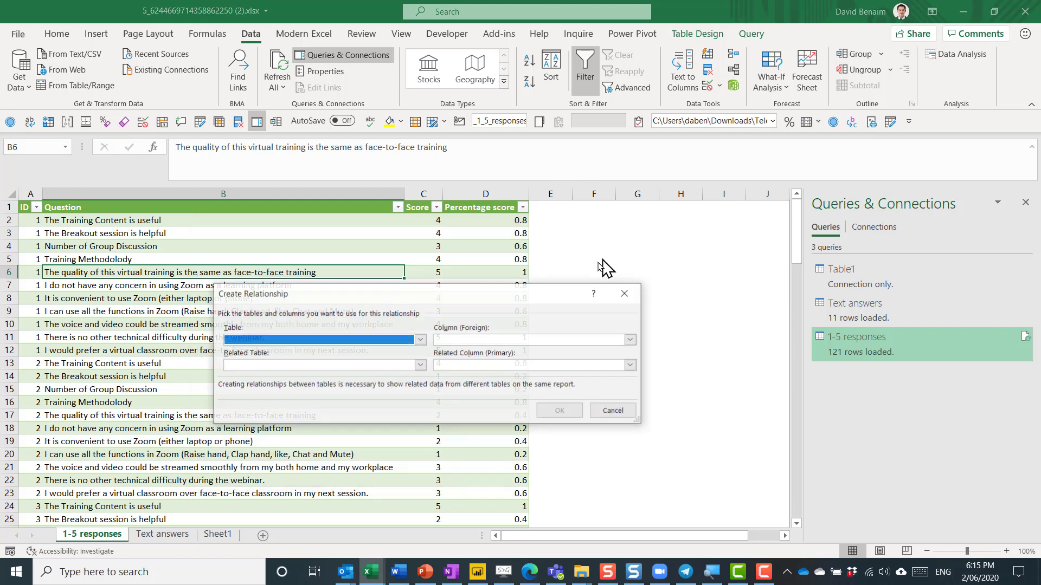
{"action": "left_click", "coordinate": [343, 340]}
{"action": "left_click", "coordinate": [337, 354]}
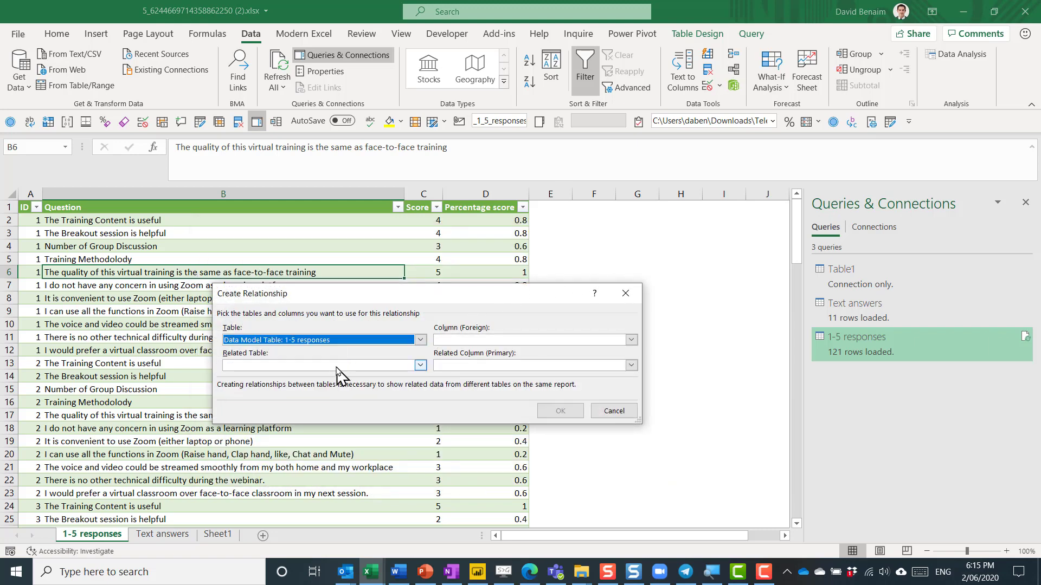
{"action": "left_click", "coordinate": [339, 365]}
{"action": "left_click", "coordinate": [325, 392]}
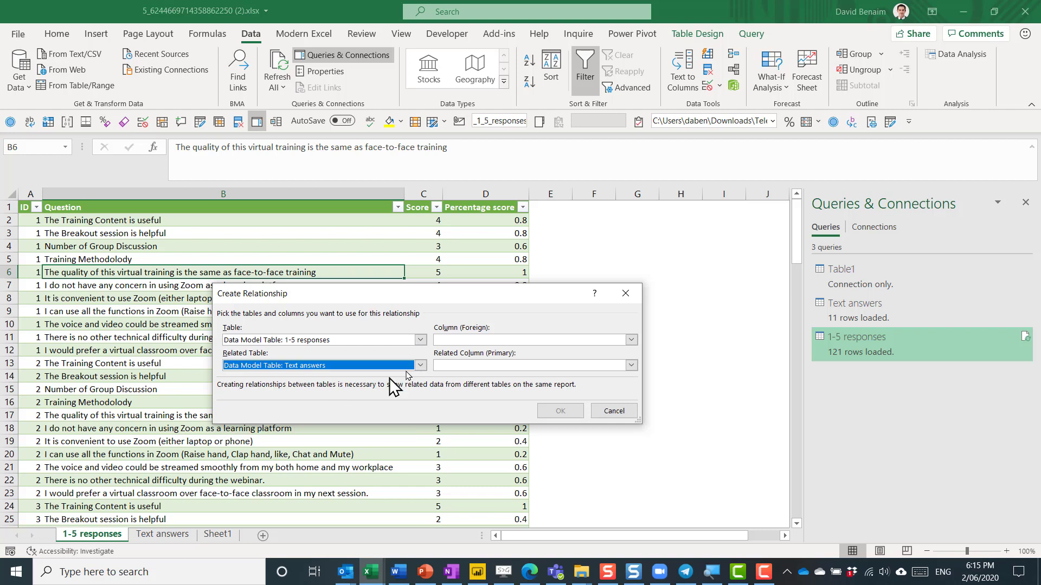
{"action": "left_click", "coordinate": [468, 340]}
{"action": "left_click", "coordinate": [471, 350]}
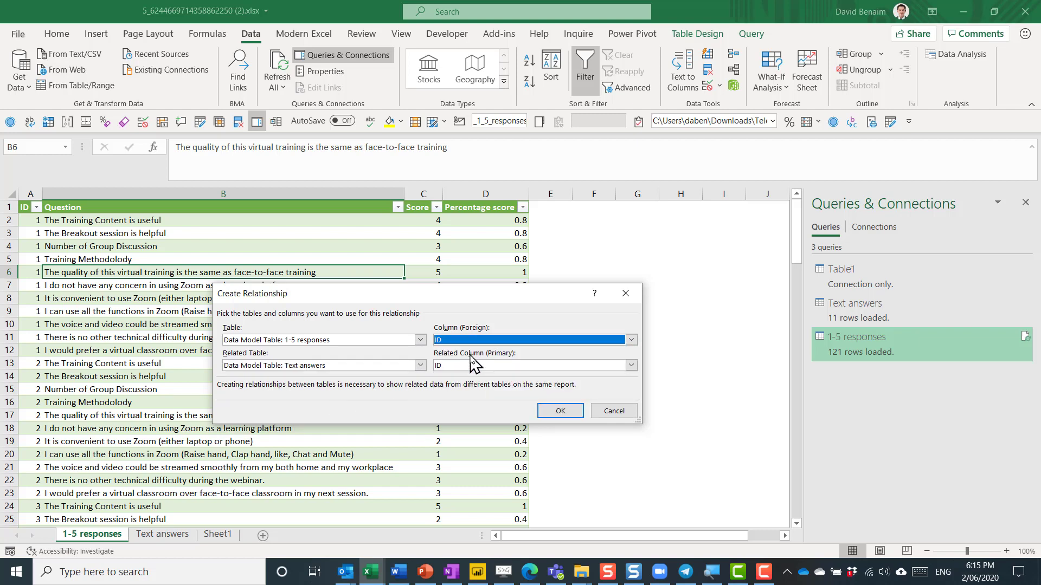
{"action": "left_click", "coordinate": [561, 412]}
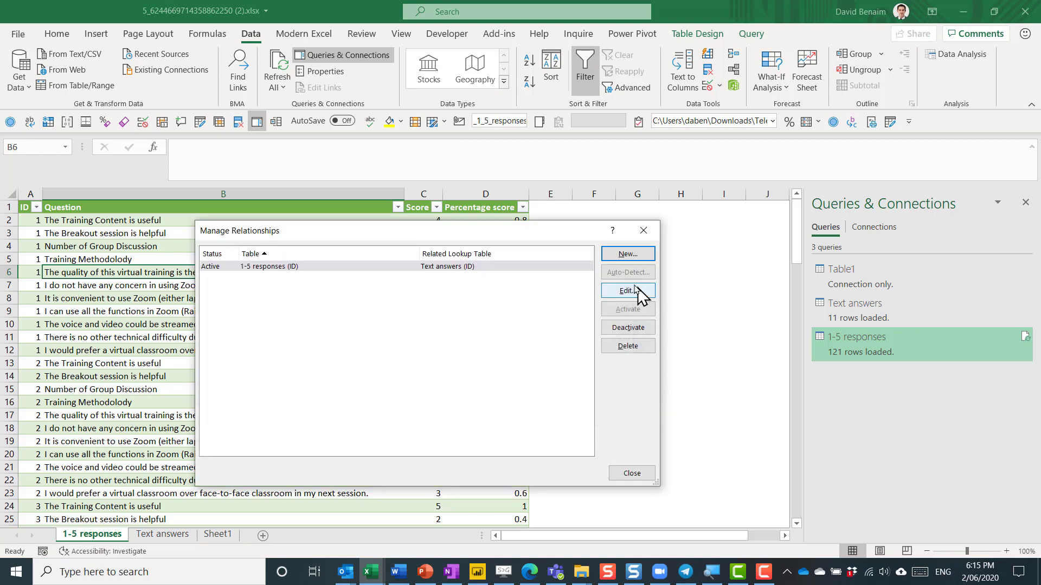
{"action": "left_click", "coordinate": [632, 474]}
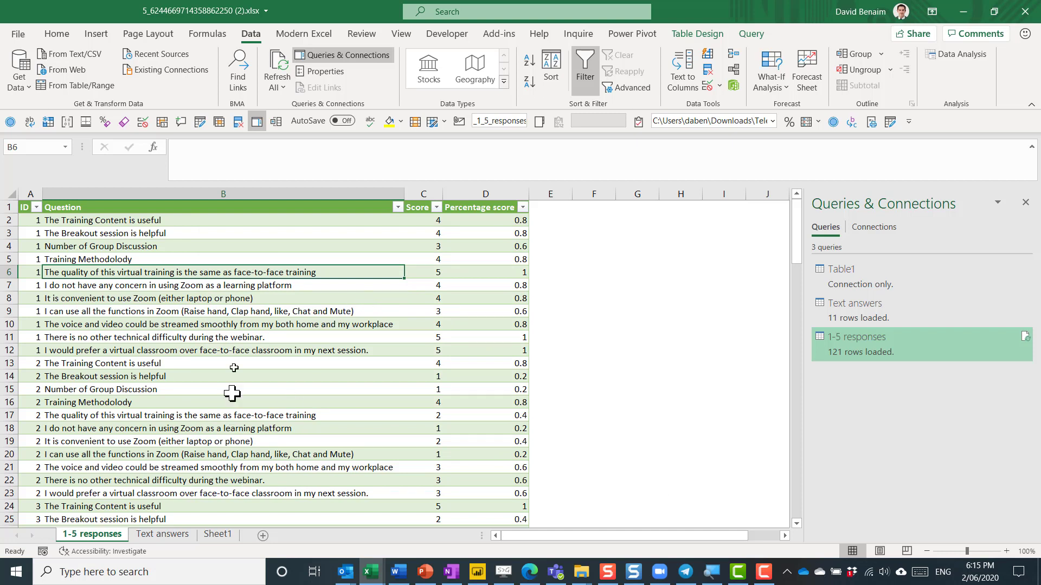
{"action": "left_click", "coordinate": [288, 237]}
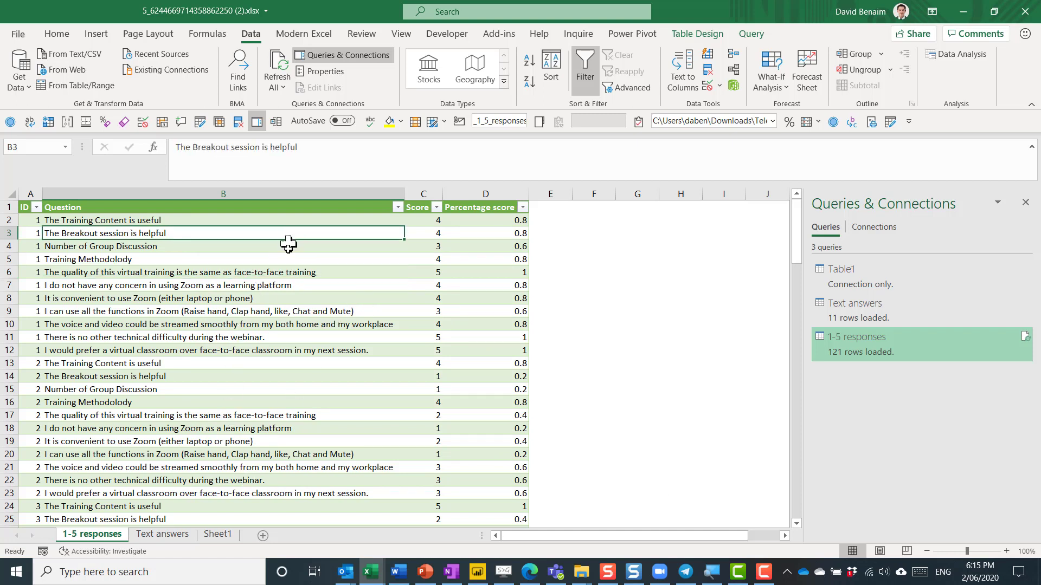
- Add Sheet5 and insert a PivotTable from the workbook's Data Model at A1
{"action": "left_click", "coordinate": [263, 536]}
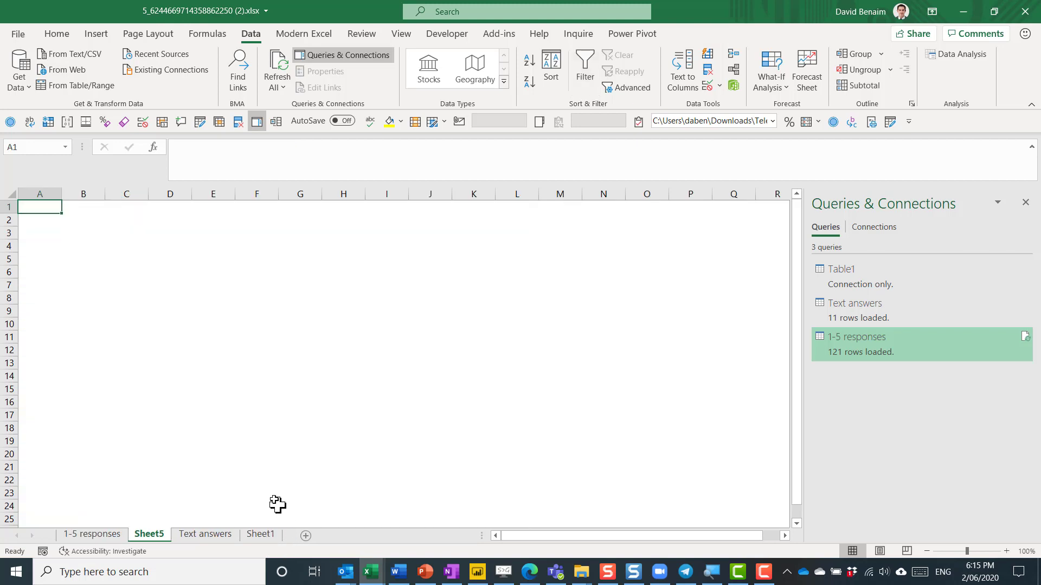
{"action": "left_click", "coordinate": [96, 33]}
{"action": "left_click", "coordinate": [24, 81]}
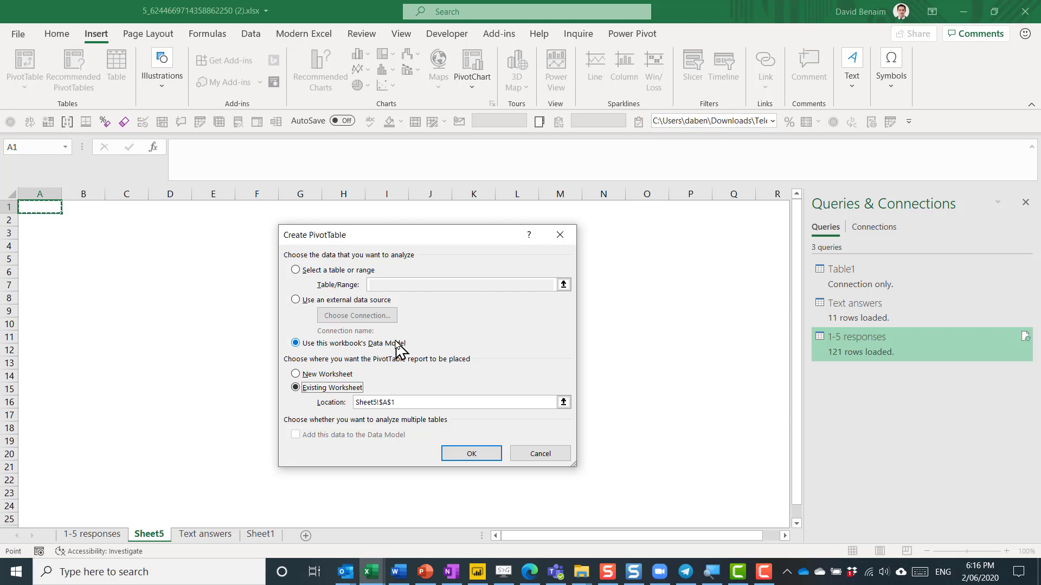
{"action": "left_click", "coordinate": [463, 458]}
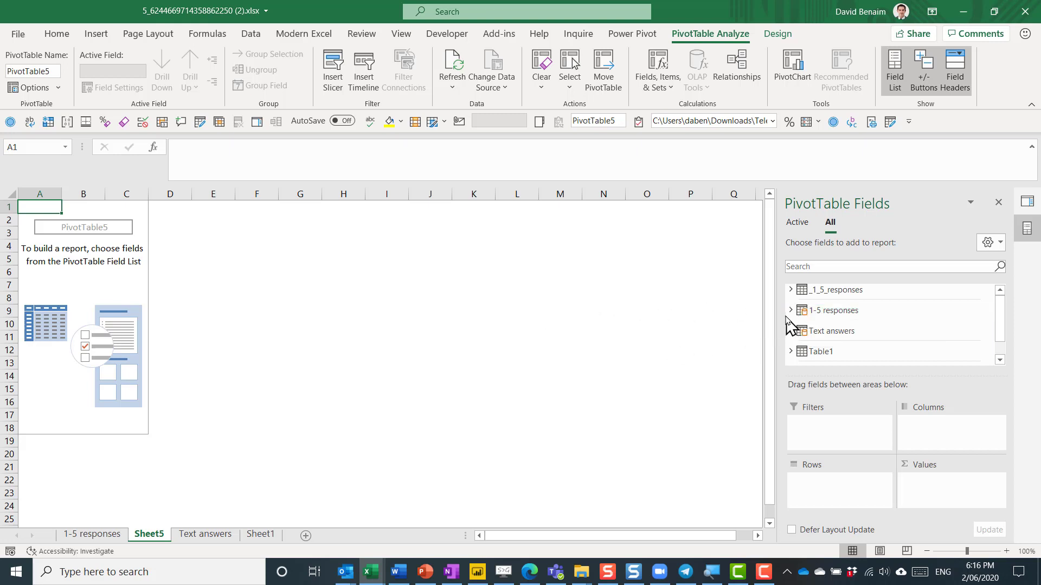
- List each Question as a row with the Average of Percentage score as values
{"action": "left_click", "coordinate": [790, 311]}
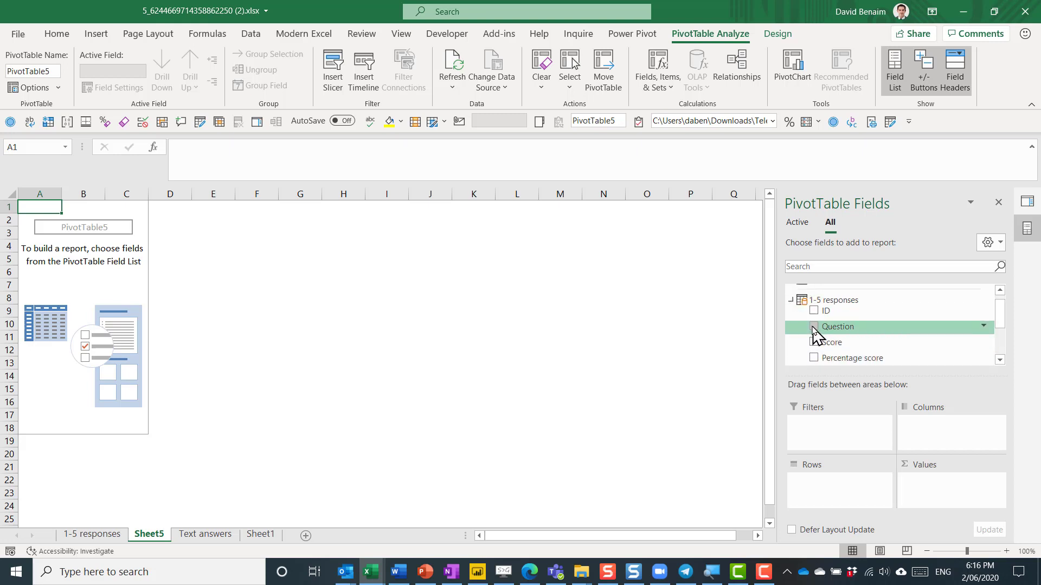
{"action": "left_click", "coordinate": [813, 327]}
{"action": "left_click", "coordinate": [814, 359]}
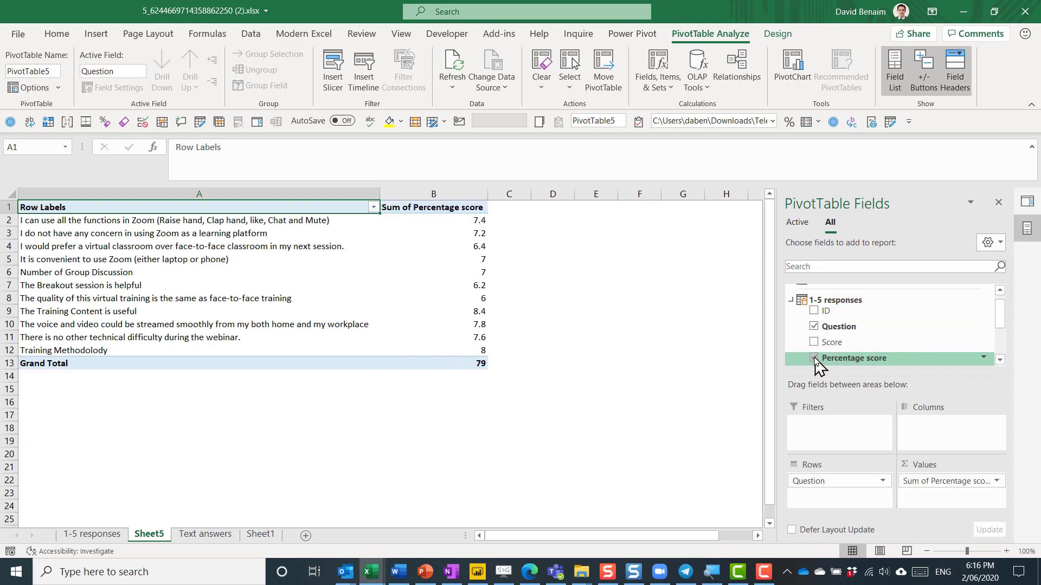
{"action": "right_click", "coordinate": [460, 232]}
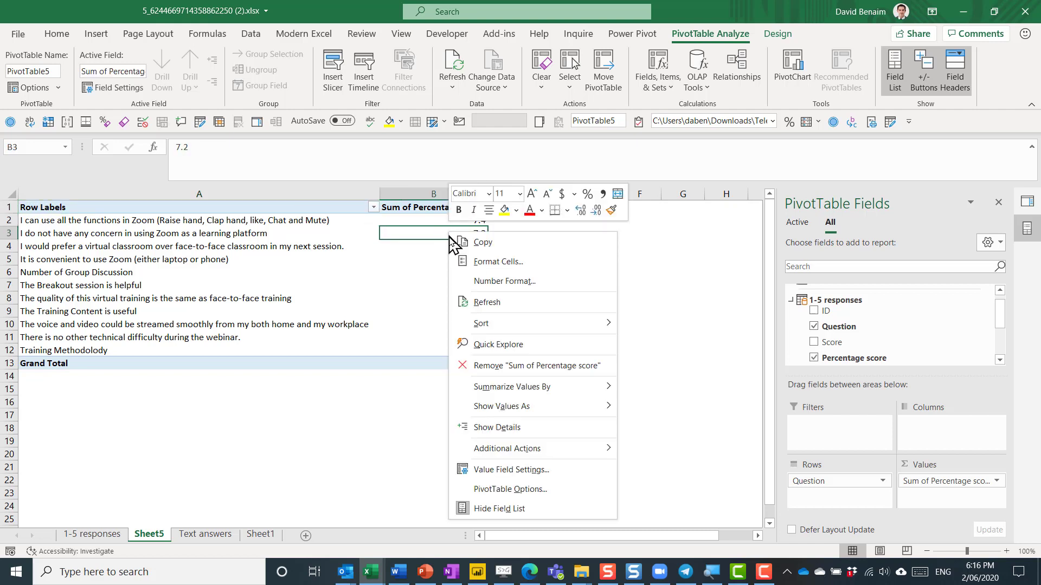
{"action": "mouse_move", "coordinate": [517, 325]}
{"action": "mouse_move", "coordinate": [518, 388]}
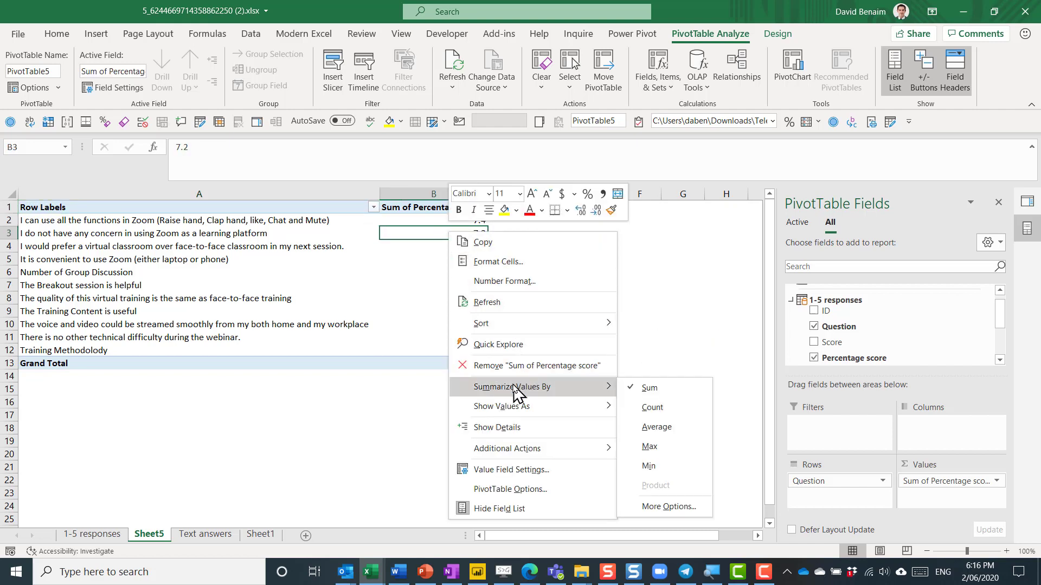
{"action": "left_click", "coordinate": [657, 427]}
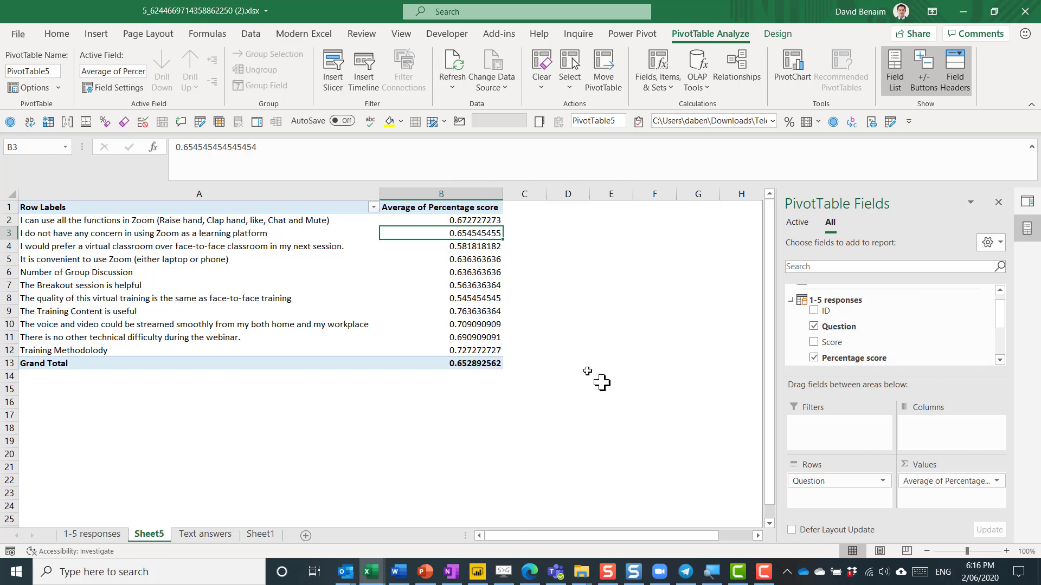
- Format the averages from B2 through Grand Total as percentages
{"action": "left_click", "coordinate": [463, 220]}
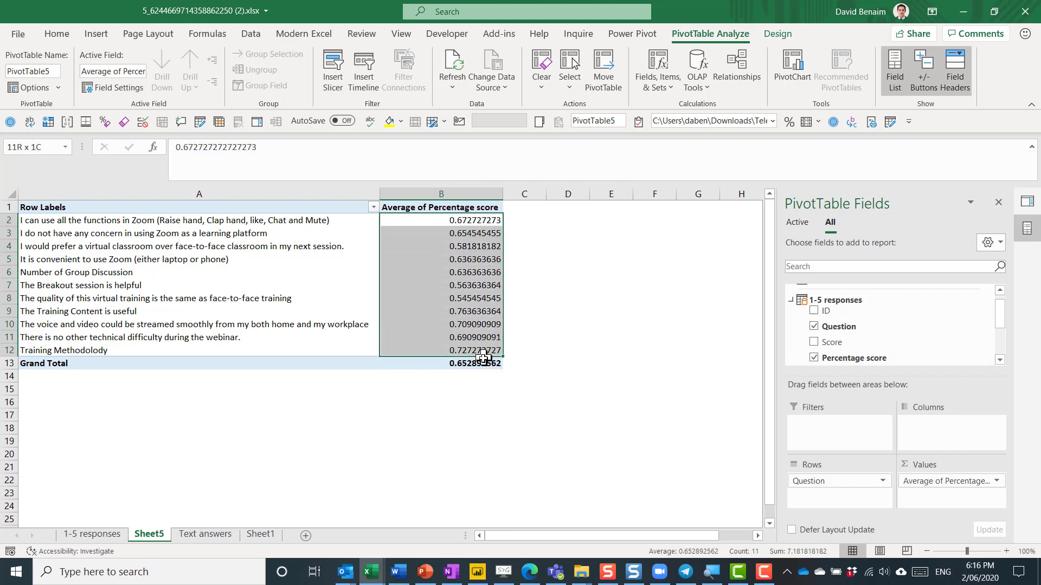
{"action": "left_click_drag", "start_coordinate": [483, 358], "coordinate": [484, 365]}
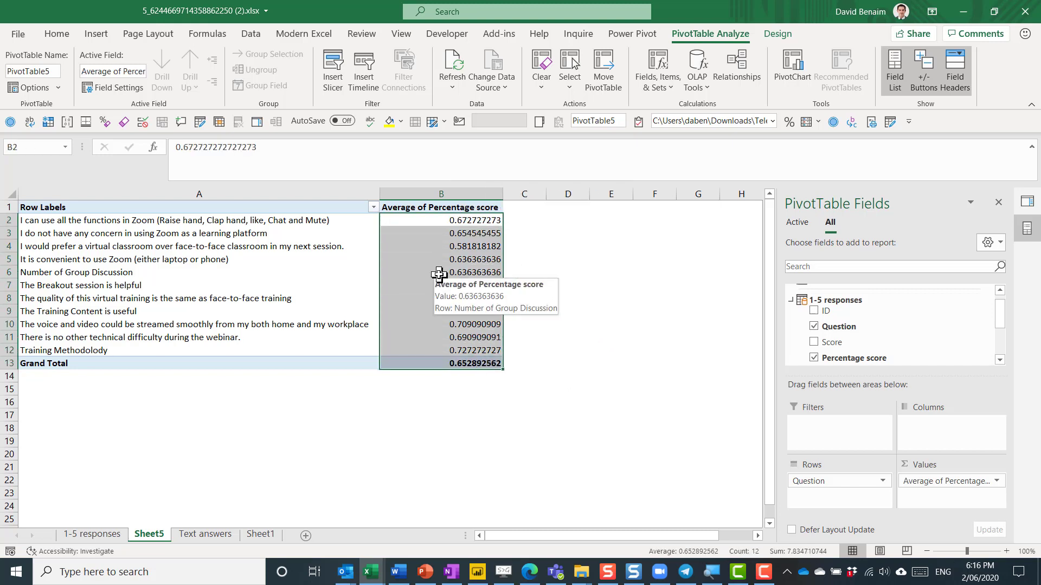
{"action": "left_click", "coordinate": [56, 35]}
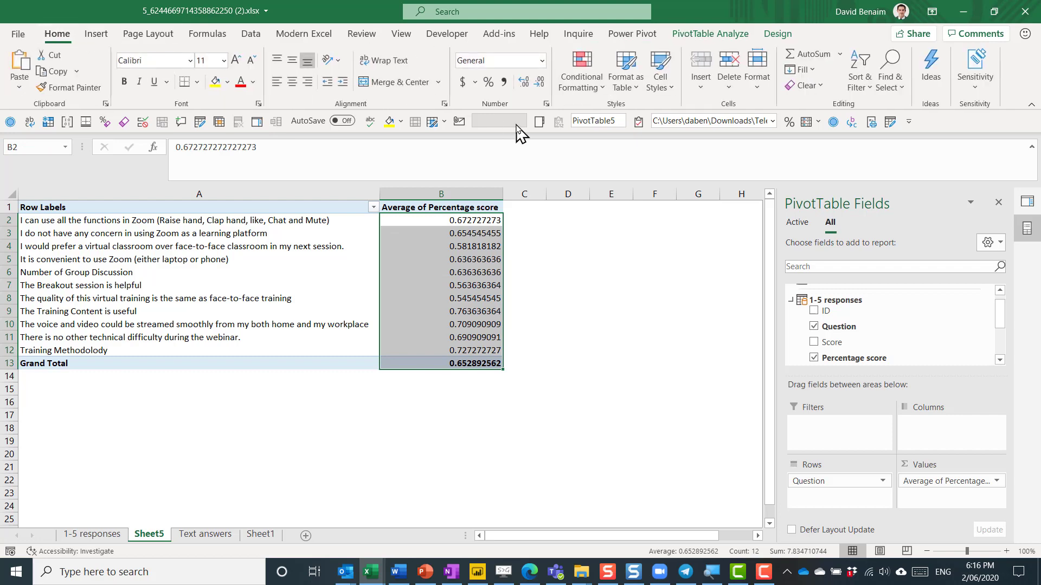
{"action": "left_click", "coordinate": [489, 83]}
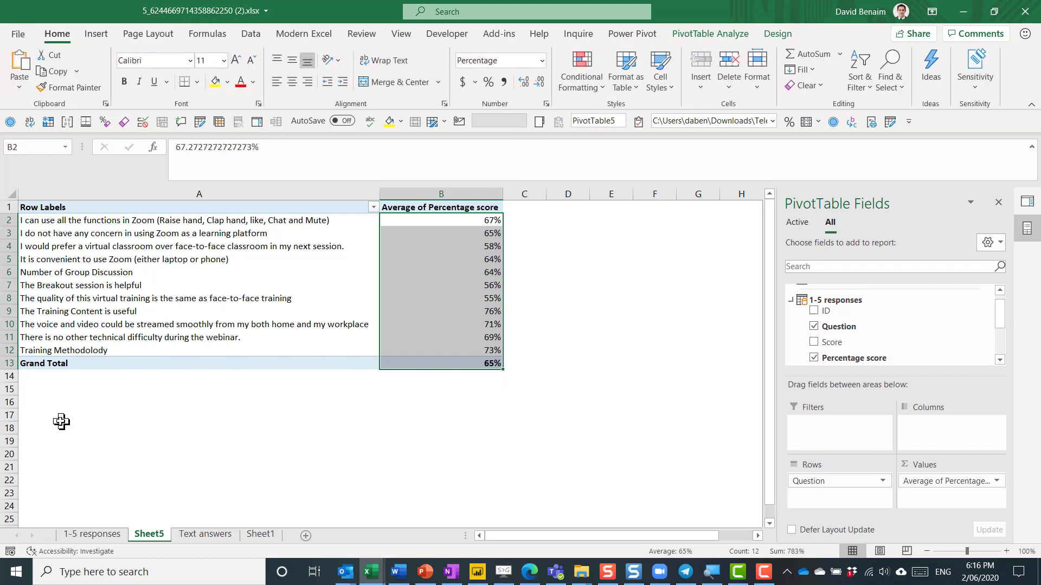
- Insert a second data-model PivotTable at A16
{"action": "left_click", "coordinate": [60, 402]}
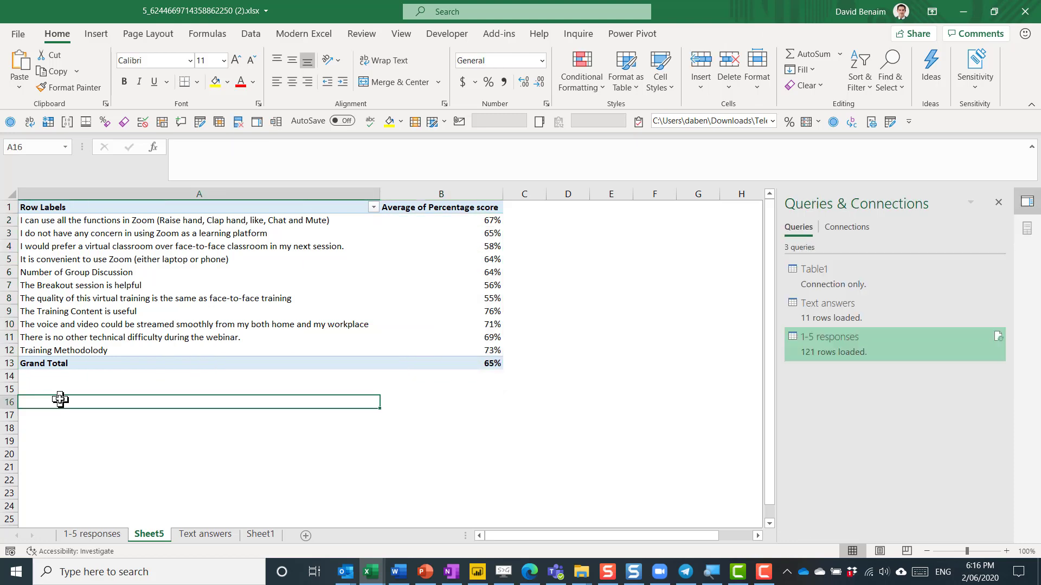
{"action": "left_click", "coordinate": [97, 35]}
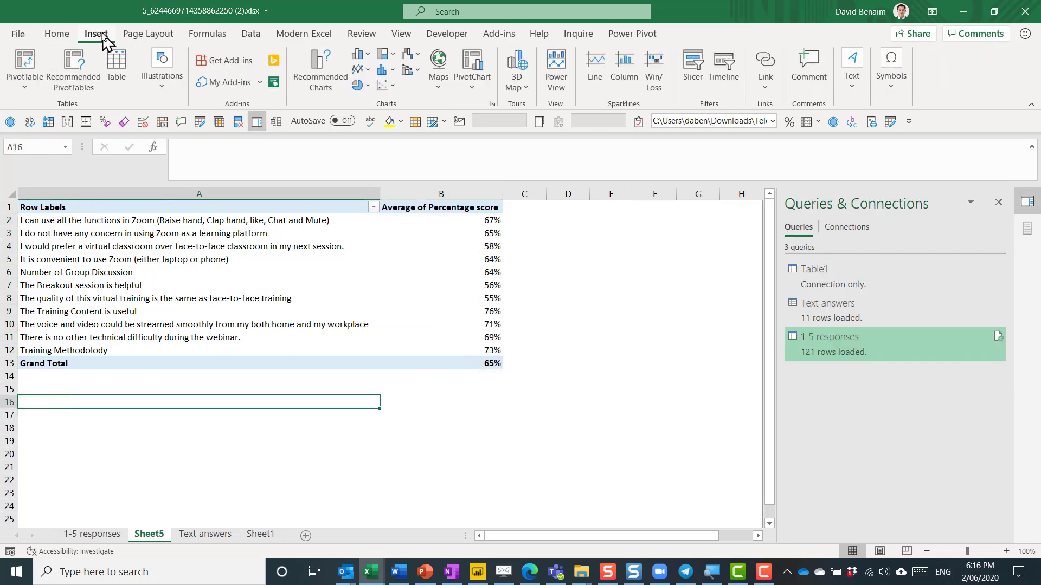
{"action": "left_click", "coordinate": [24, 65]}
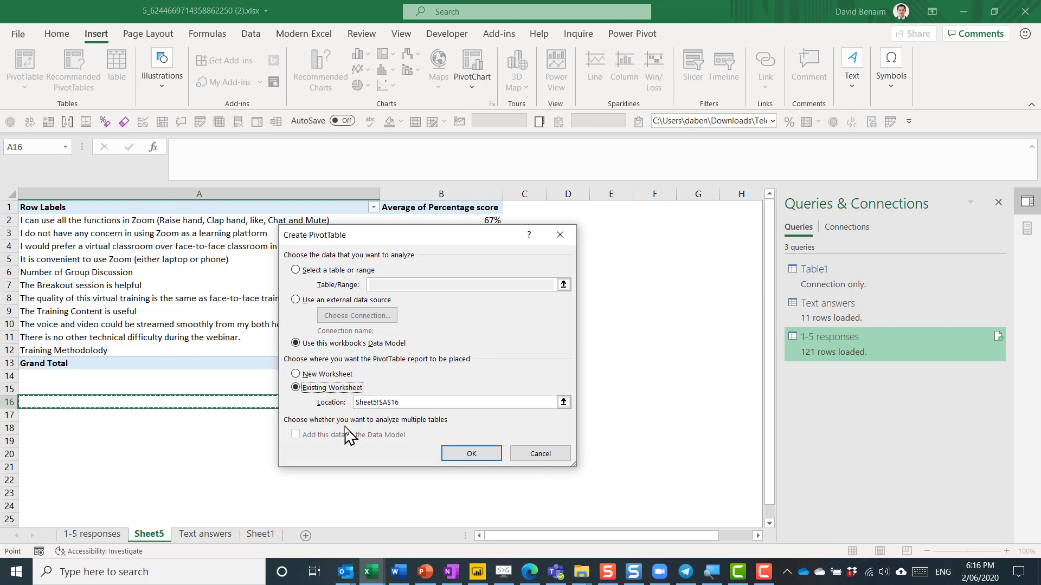
{"action": "left_click", "coordinate": [459, 458]}
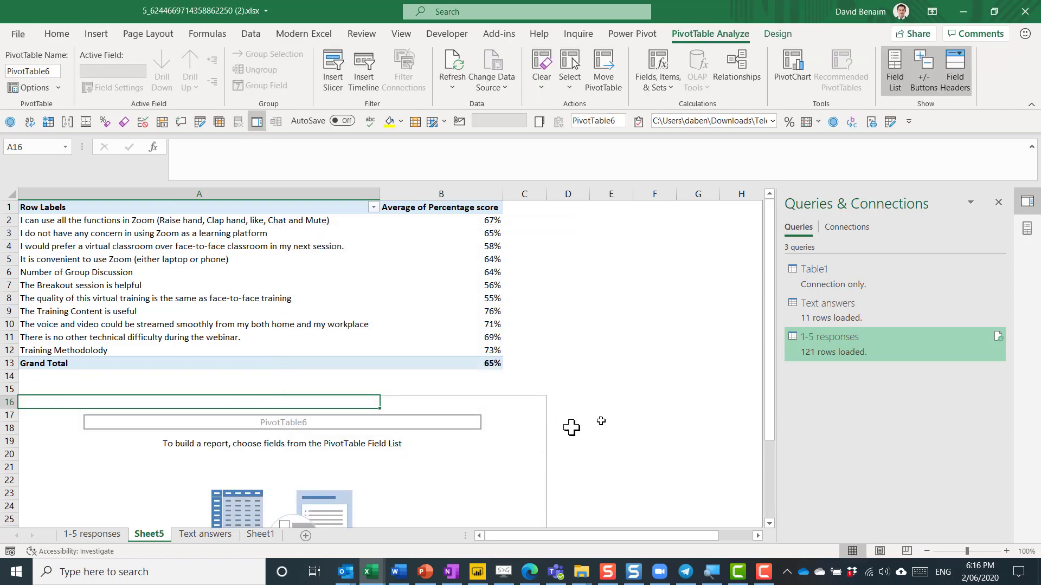
- Put Text answers' Speed? in Rows and ID in Values of the second pivot
{"action": "left_click", "coordinate": [998, 203]}
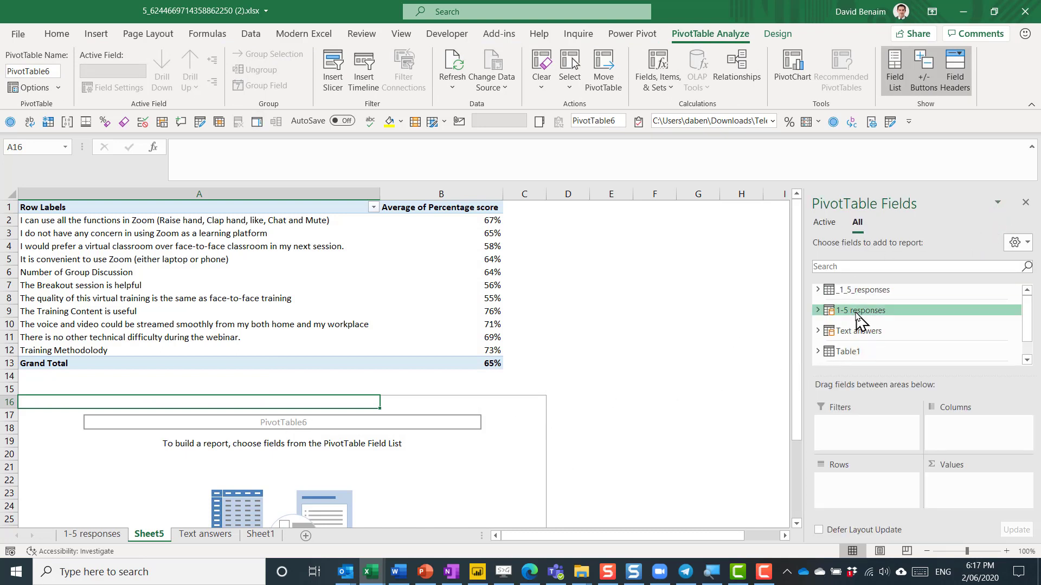
{"action": "left_click", "coordinate": [818, 331]}
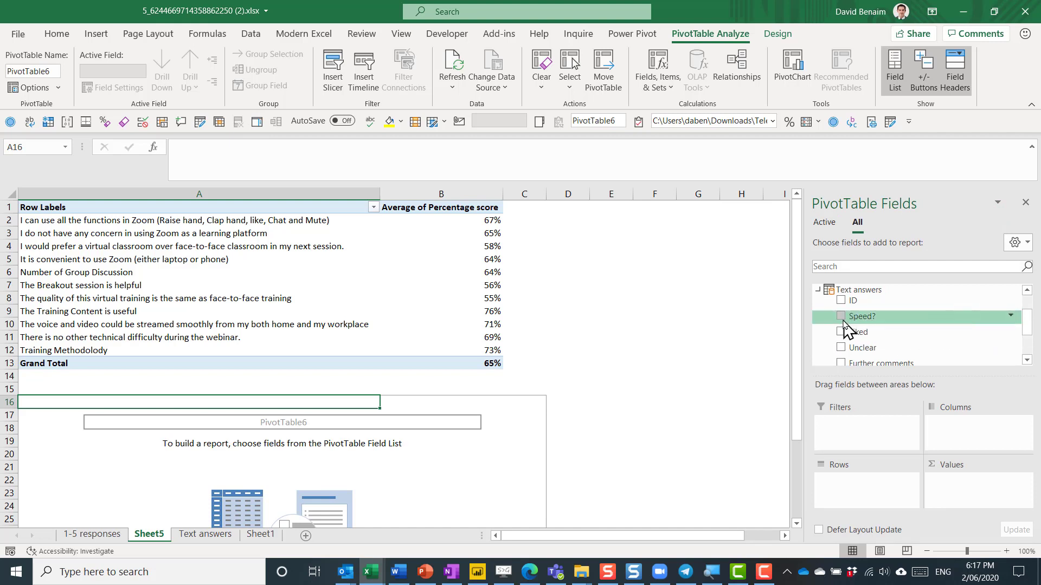
{"action": "left_click", "coordinate": [841, 316]}
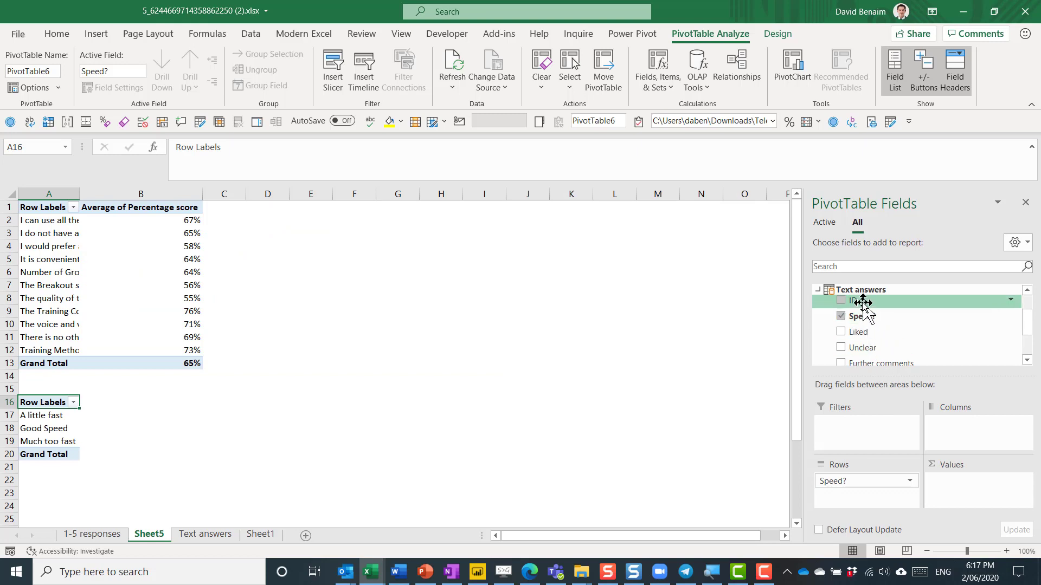
{"action": "left_click_drag", "start_coordinate": [854, 301], "coordinate": [960, 488]}
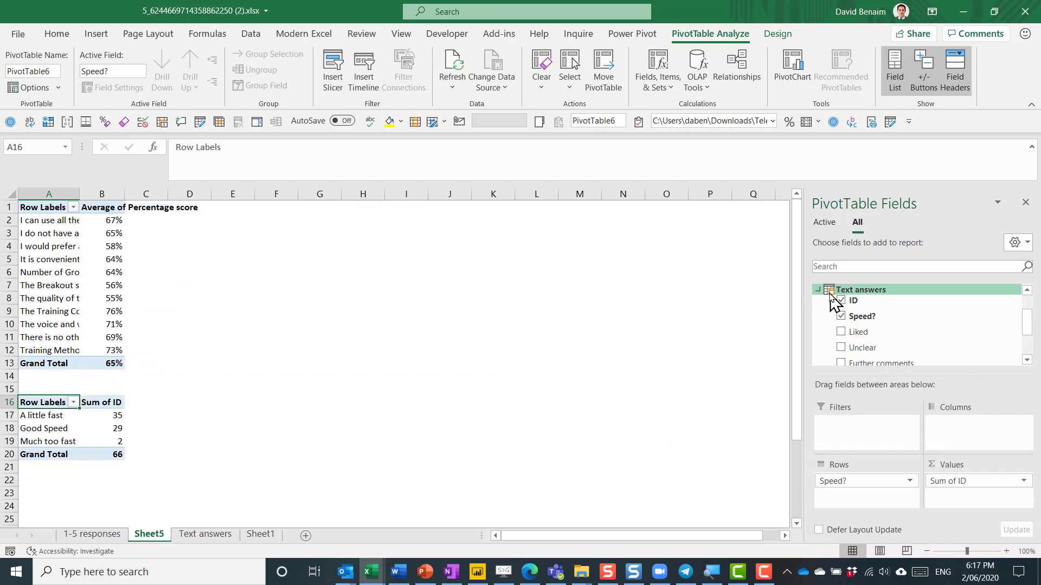
{"action": "left_click", "coordinate": [111, 417]}
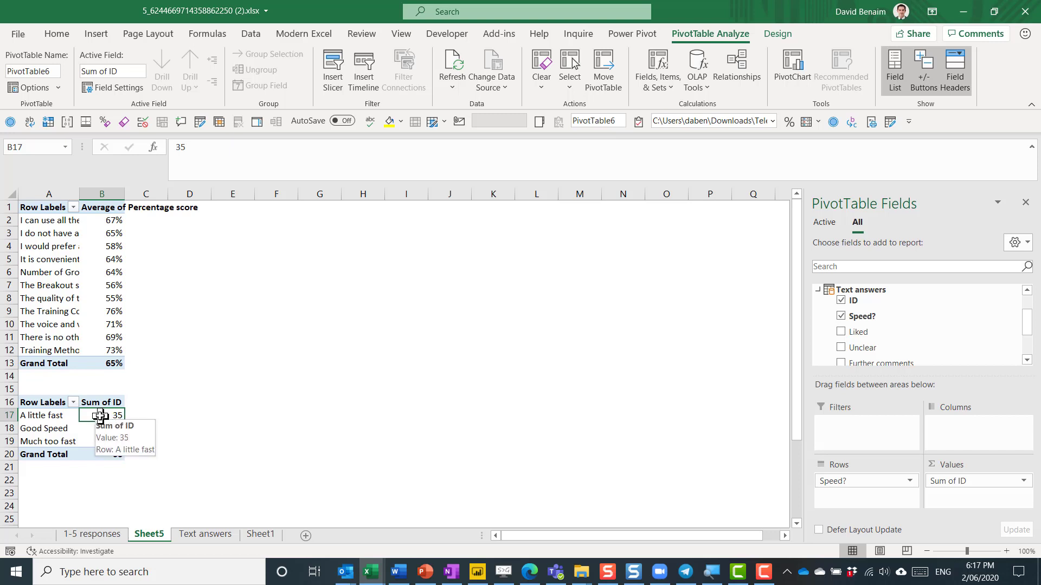
- Change the Speed? pivot's ID values from Sum to Count
{"action": "right_click", "coordinate": [100, 416]}
{"action": "mouse_move", "coordinate": [164, 306]}
{"action": "mouse_move", "coordinate": [185, 283]}
{"action": "left_click", "coordinate": [254, 305]}
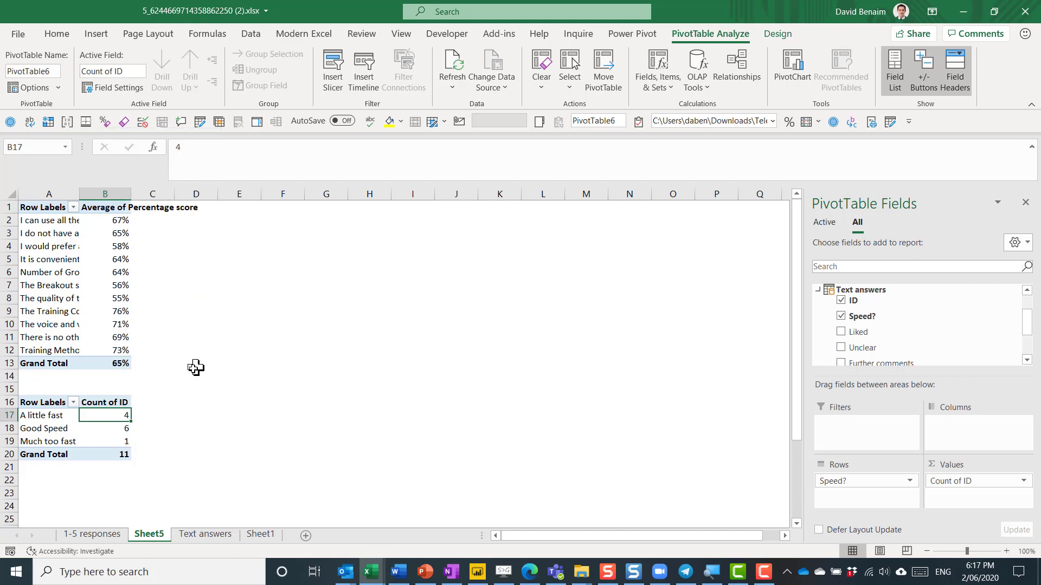
{"action": "left_click", "coordinate": [108, 403]}
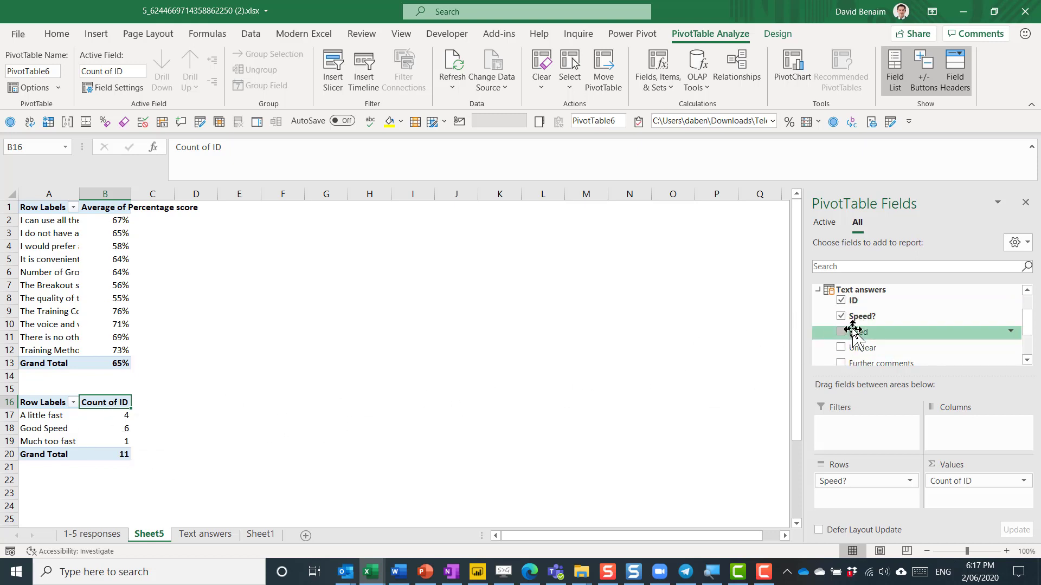
- Add a second ID Count shown as % of Column Total, formatted as whole percentages
{"action": "left_click_drag", "start_coordinate": [861, 302], "coordinate": [966, 497]}
{"action": "right_click", "coordinate": [170, 415]}
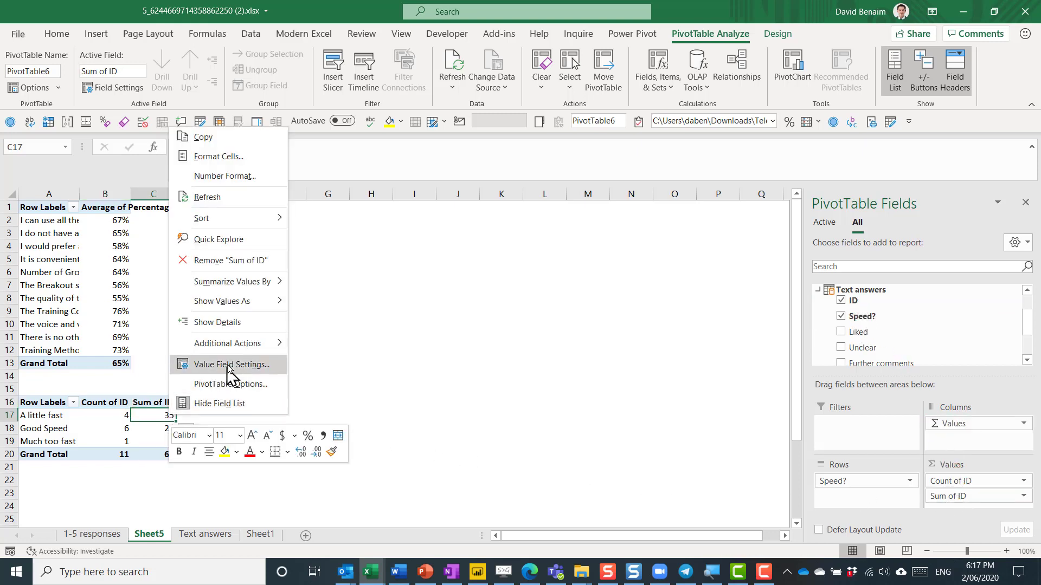
{"action": "mouse_move", "coordinate": [265, 290]}
{"action": "left_click", "coordinate": [356, 302]}
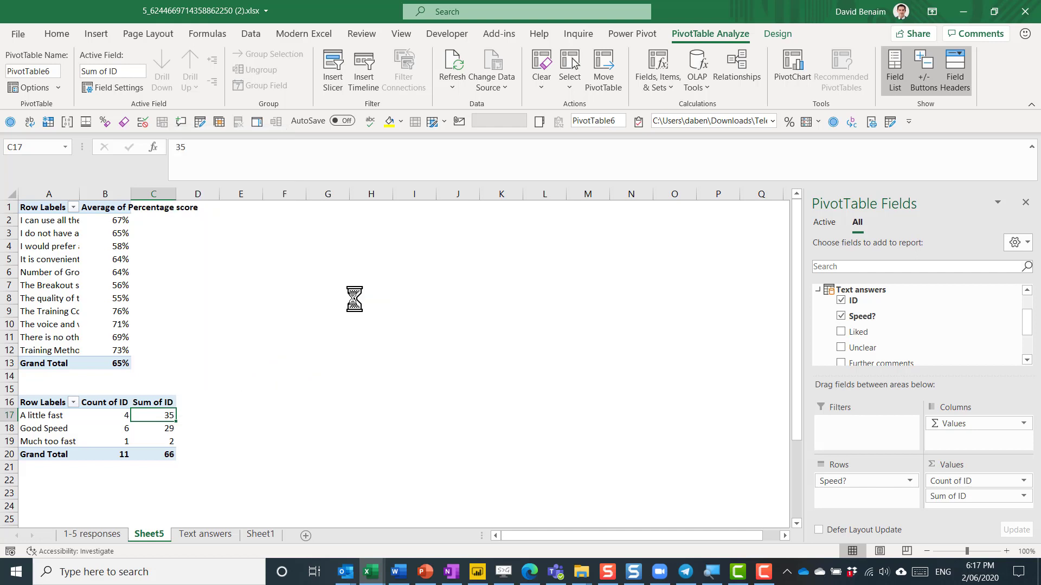
{"action": "right_click", "coordinate": [178, 418]}
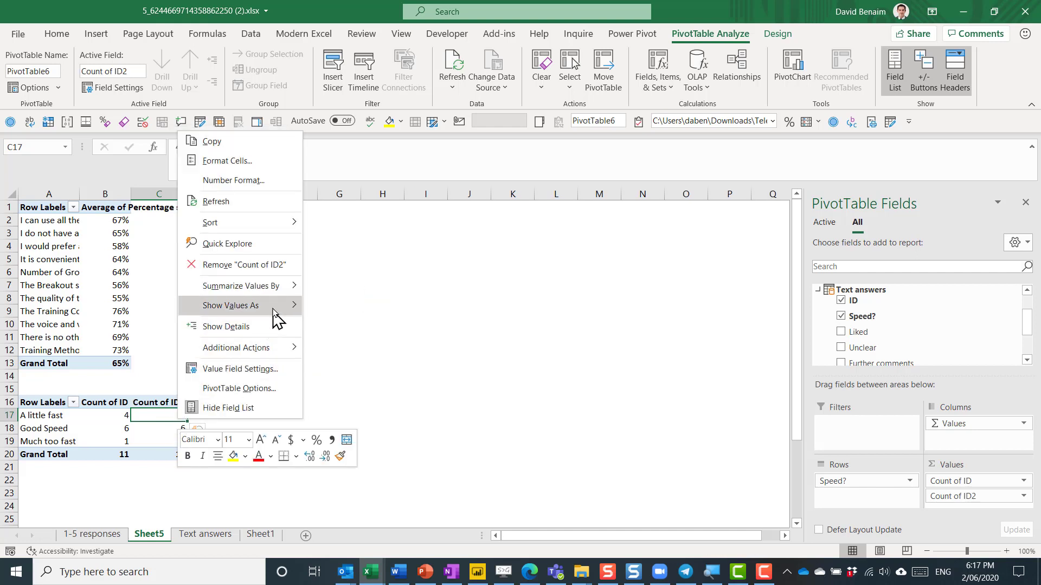
{"action": "mouse_move", "coordinate": [277, 310]}
{"action": "left_click", "coordinate": [382, 270]}
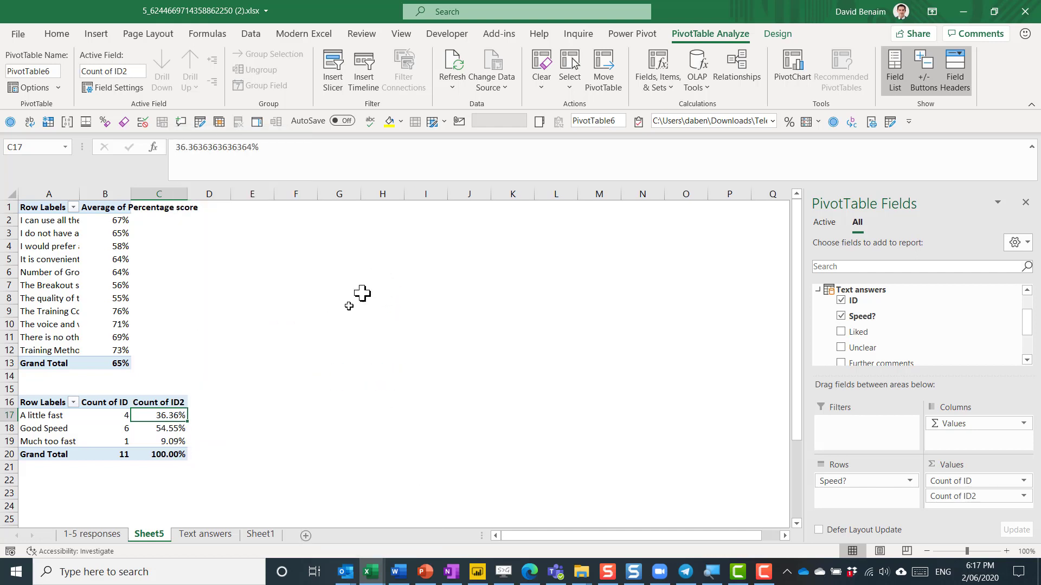
{"action": "key", "text": "ctrl+shift+Down"}
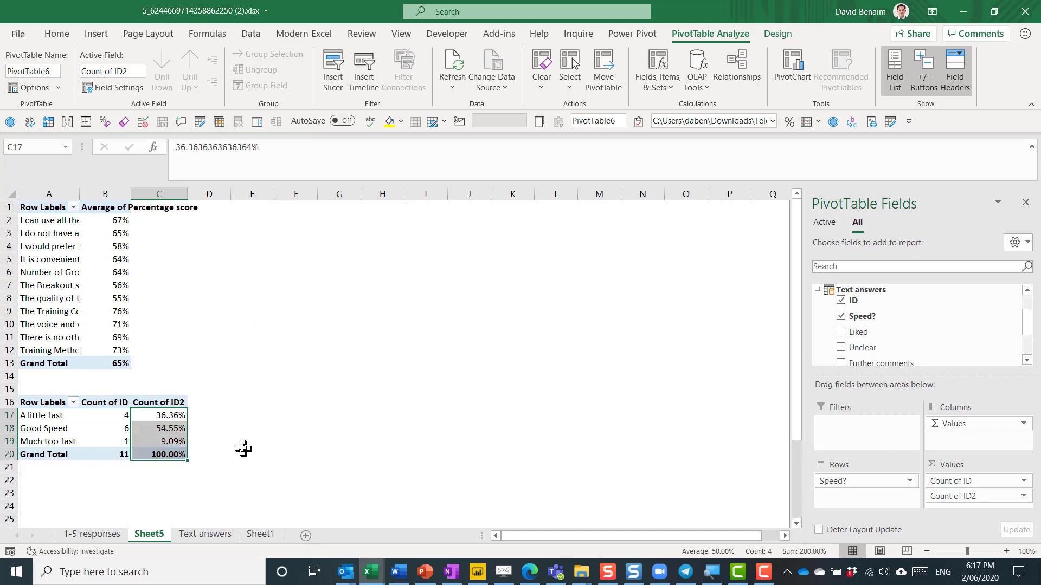
{"action": "left_click", "coordinate": [57, 35]}
{"action": "left_click", "coordinate": [488, 82]}
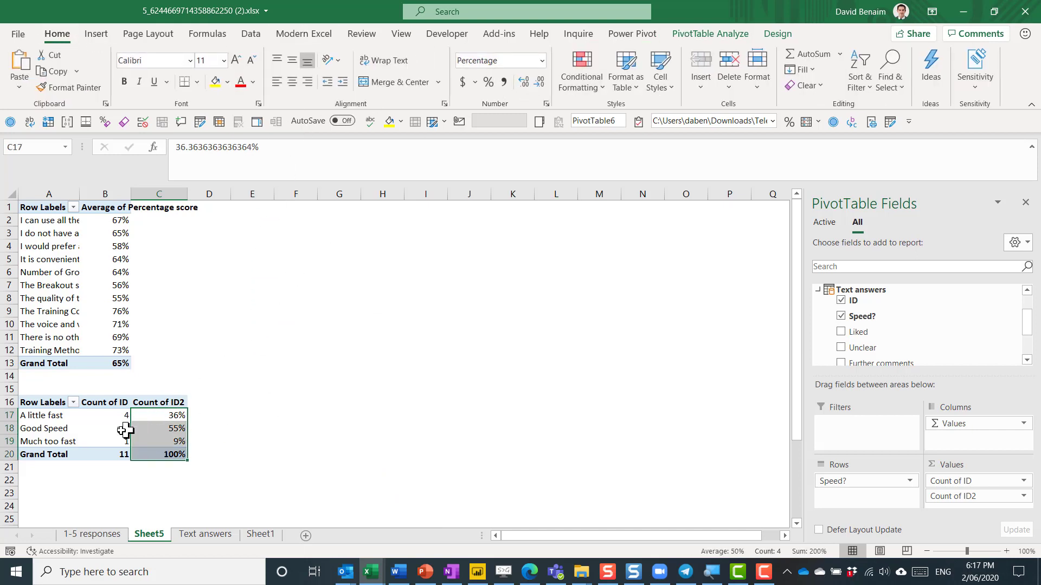
- Rename the value headers to 'People' and '%'
{"action": "left_click", "coordinate": [112, 399]}
{"action": "left_click", "coordinate": [120, 402]}
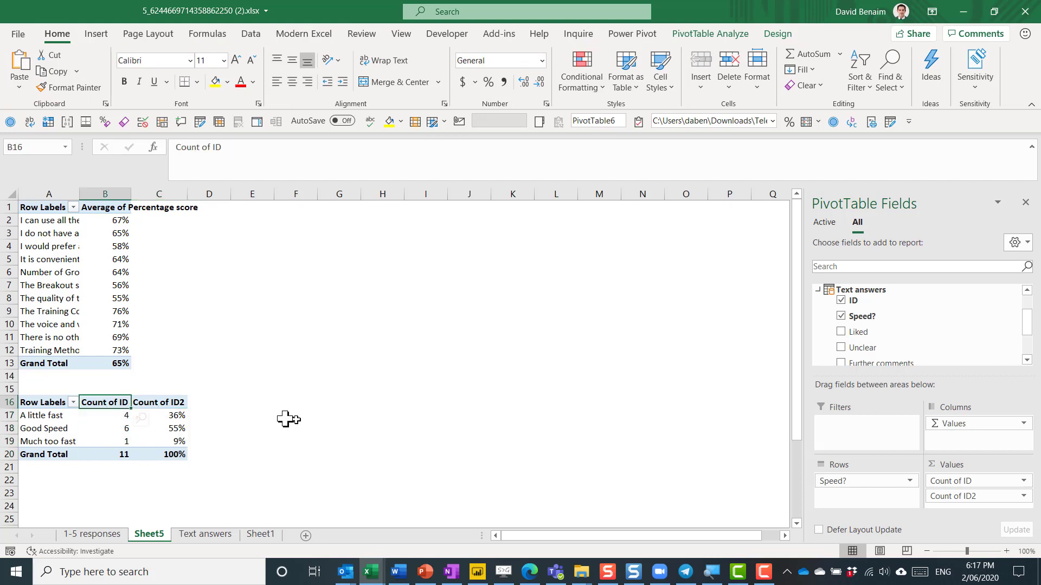
{"action": "type", "text": "People"}
{"action": "key", "text": "Tab"}
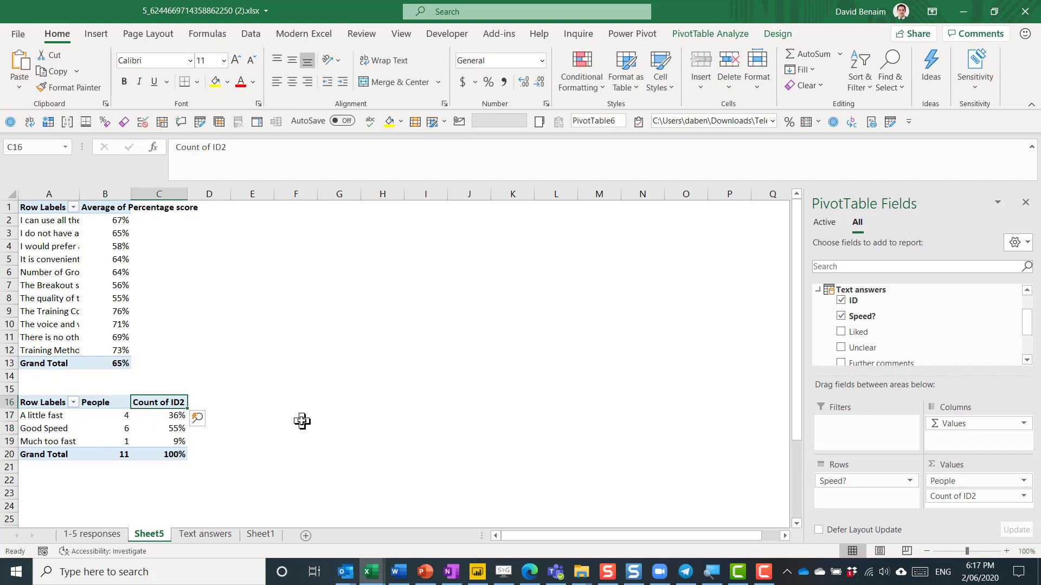
{"action": "type", "text": "%"}
{"action": "key", "text": "Return"}
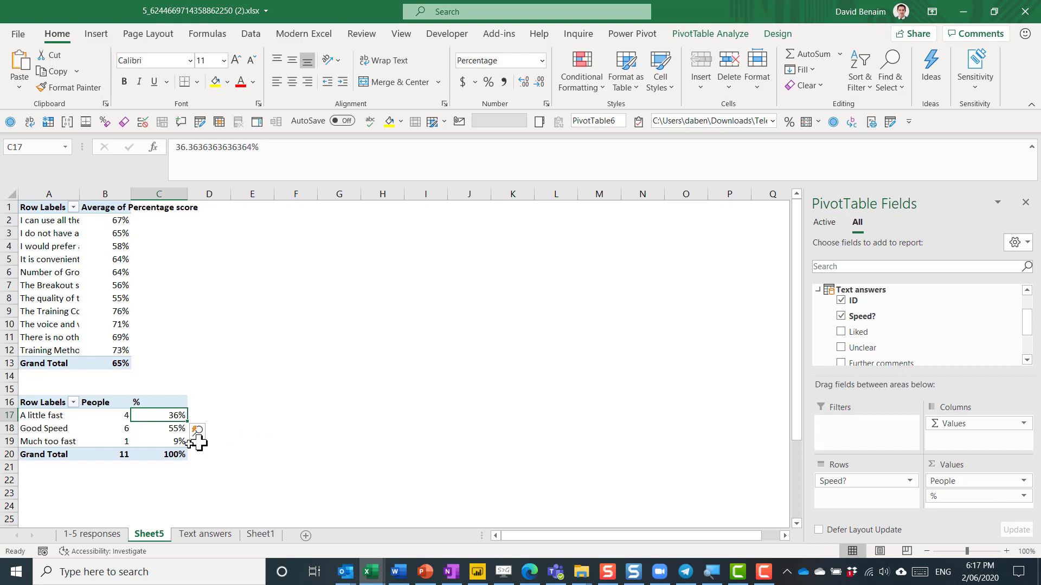
{"action": "left_click", "coordinate": [91, 428]}
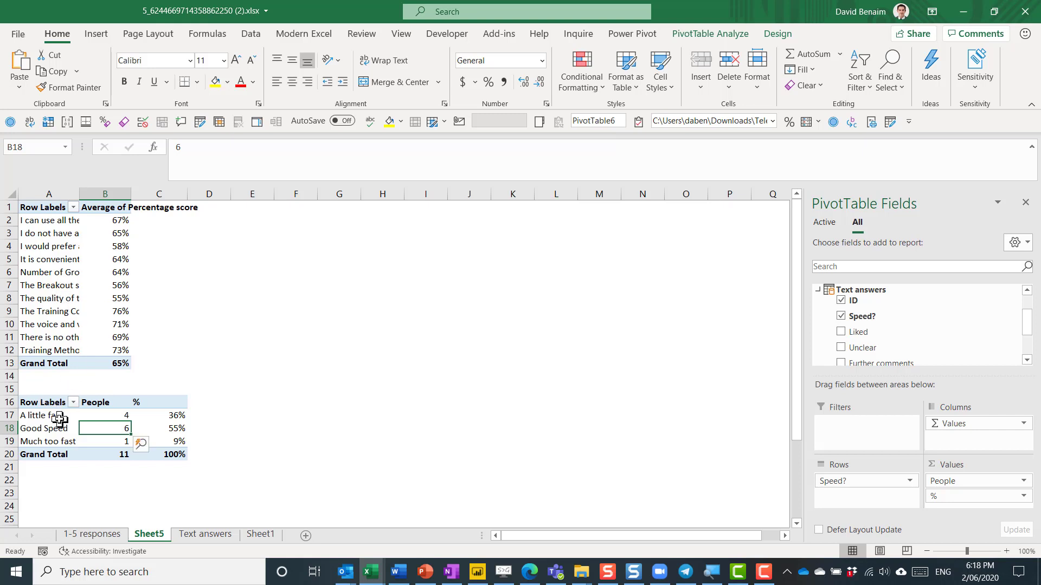
{"action": "left_click", "coordinate": [57, 479]}
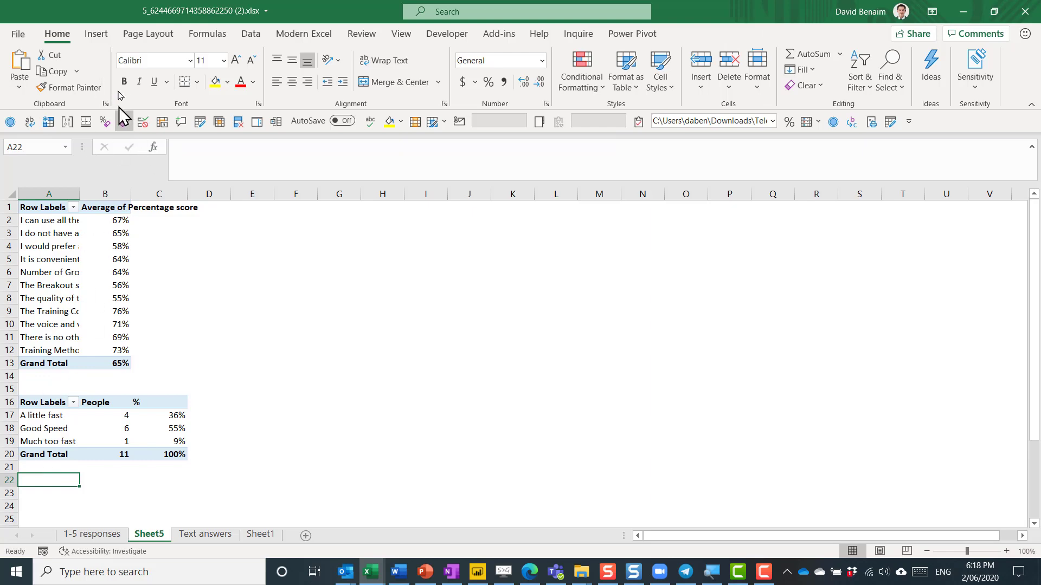
- Insert a data-model pivot at A22 with Text answers' Liked as rows, headed 'Liked'
{"action": "left_click", "coordinate": [97, 34]}
{"action": "left_click", "coordinate": [27, 71]}
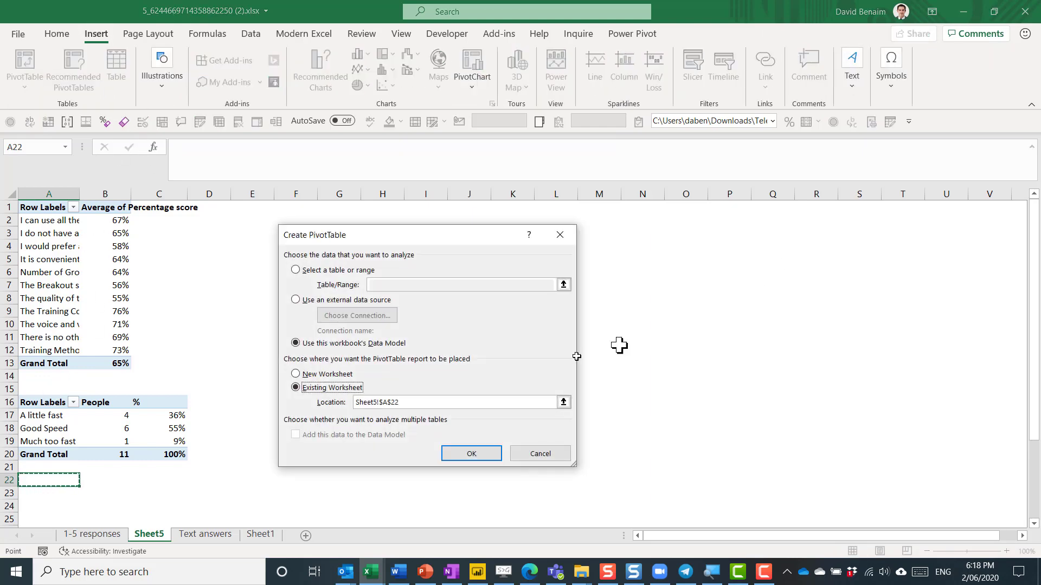
{"action": "left_click", "coordinate": [470, 453]}
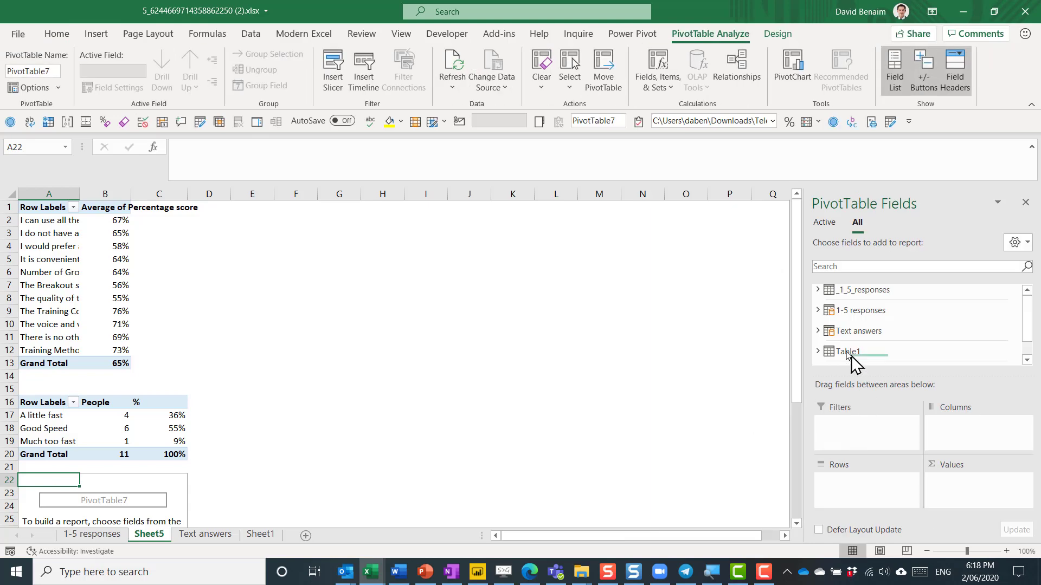
{"action": "left_click", "coordinate": [817, 331]}
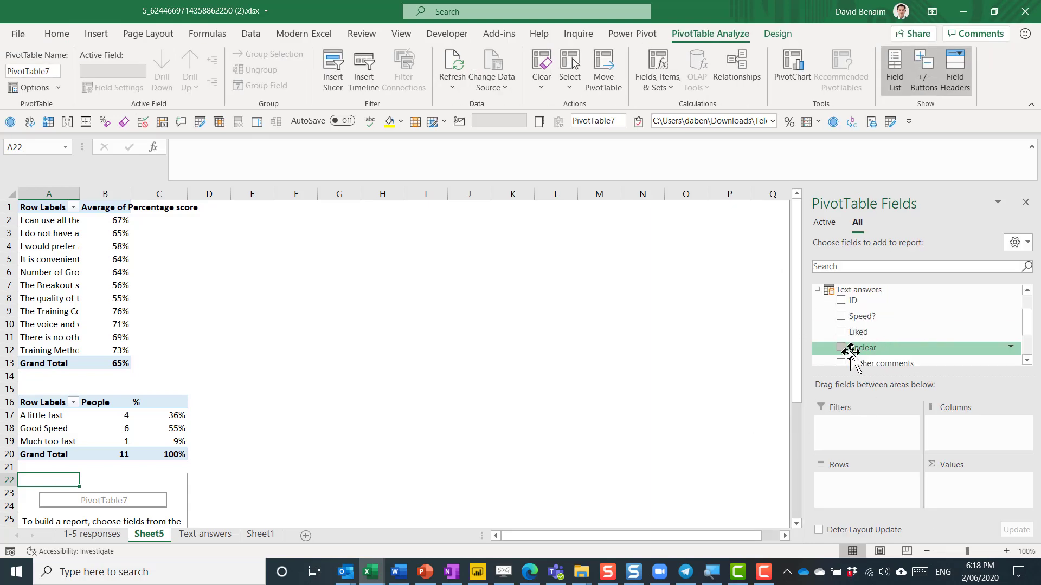
{"action": "left_click_drag", "start_coordinate": [862, 331], "coordinate": [858, 481]}
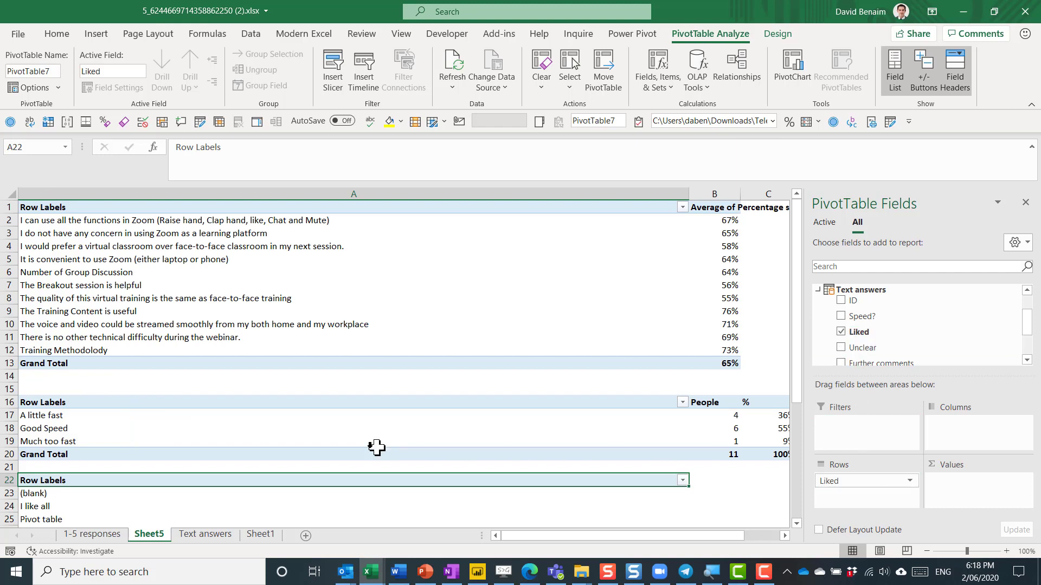
{"action": "type", "text": "d"}
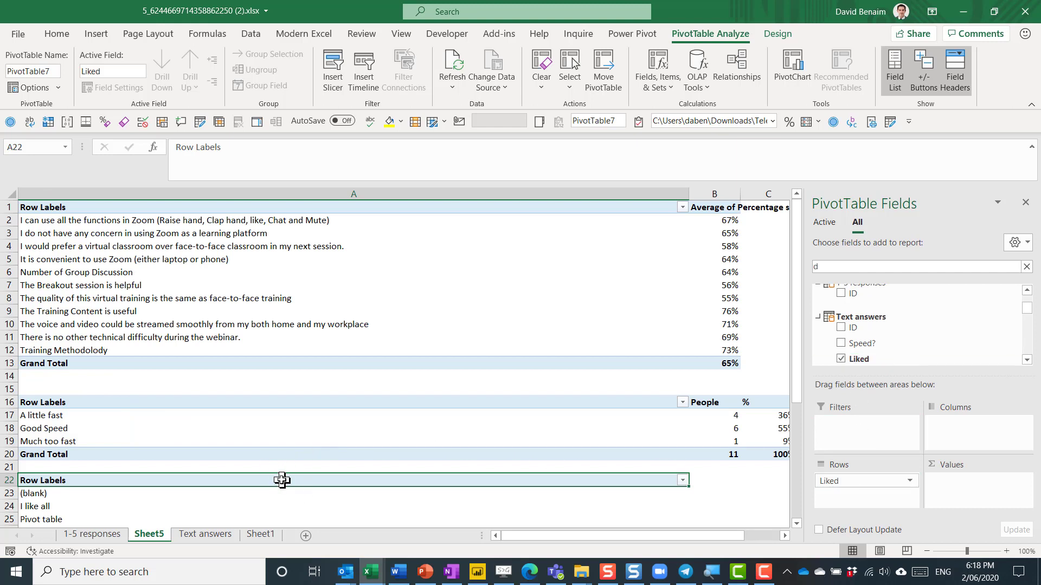
{"action": "type", "text": "Liked"}
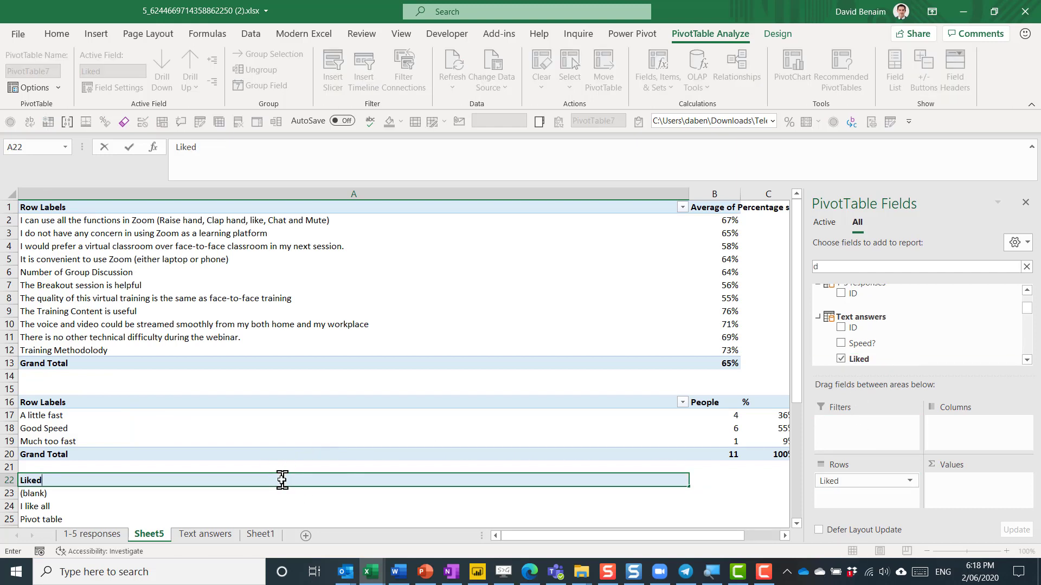
{"action": "key", "text": "Return"}
{"action": "scroll", "coordinate": [282, 481], "scroll_direction": "down", "scroll_amount": 3}
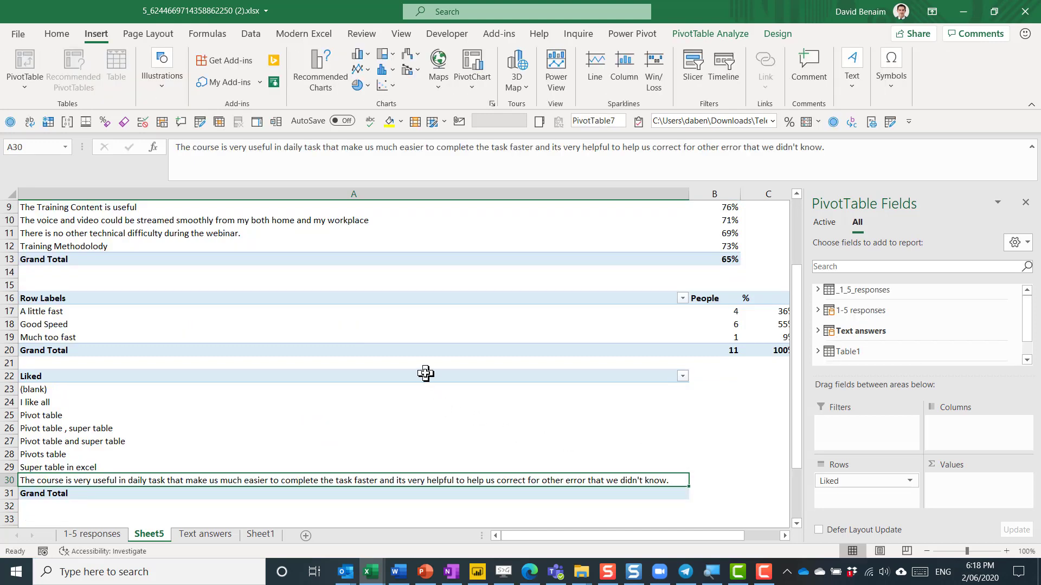
- Copy the Liked pivot table and paste a duplicate at A33
{"action": "left_click_drag", "start_coordinate": [426, 373], "coordinate": [428, 494]}
{"action": "key", "text": "ctrl+c"}
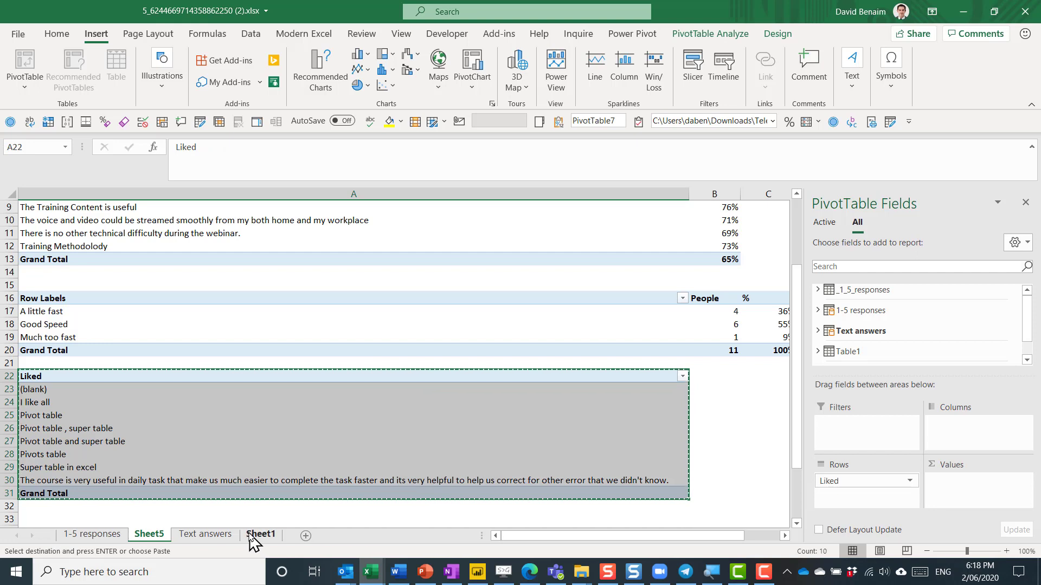
{"action": "key", "text": "Down"}
{"action": "key", "text": "Down"}
{"action": "key", "text": "Down"}
{"action": "key", "text": "Down"}
{"action": "key", "text": "Down"}
{"action": "key", "text": "Down"}
{"action": "key", "text": "Down"}
{"action": "key", "text": "Down"}
{"action": "key", "text": "Down"}
{"action": "key", "text": "Down"}
{"action": "key", "text": "Down"}
{"action": "key", "text": "ctrl+v"}
- In the copy, swap the Liked field for Unclear and rename its heading 'Unclear'
{"action": "left_click", "coordinate": [818, 331]}
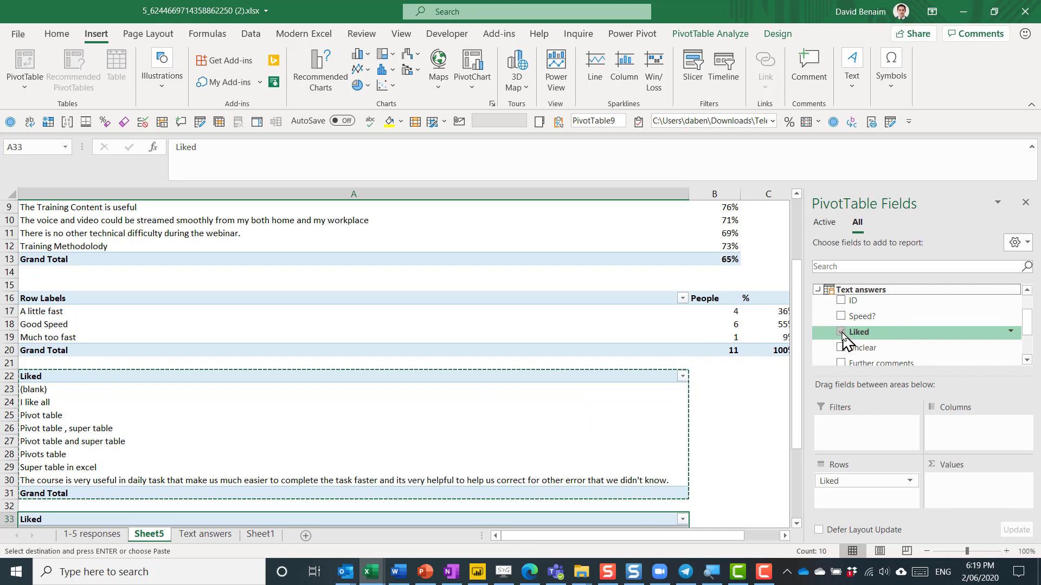
{"action": "left_click", "coordinate": [841, 332]}
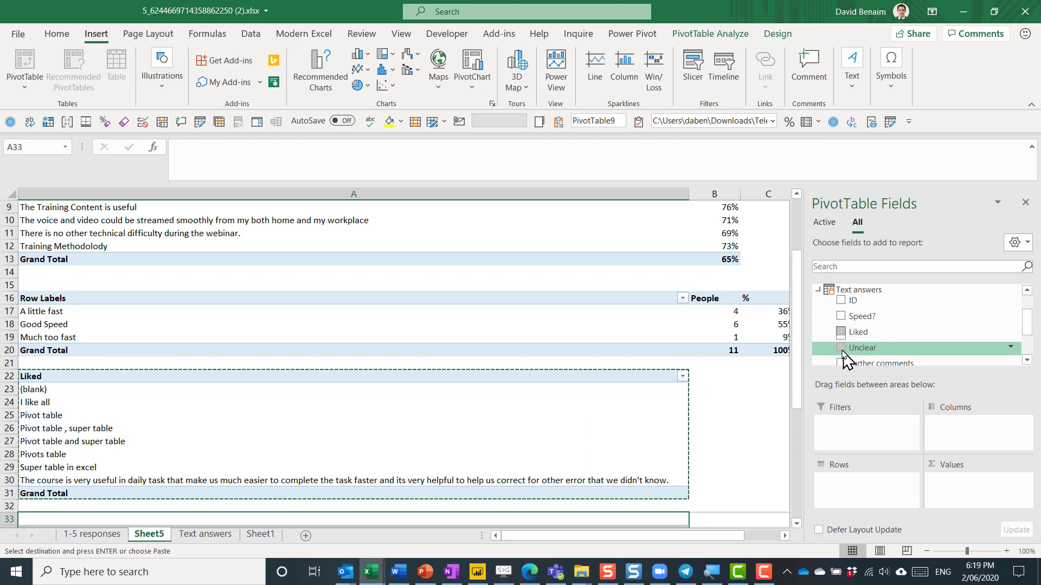
{"action": "left_click", "coordinate": [840, 348]}
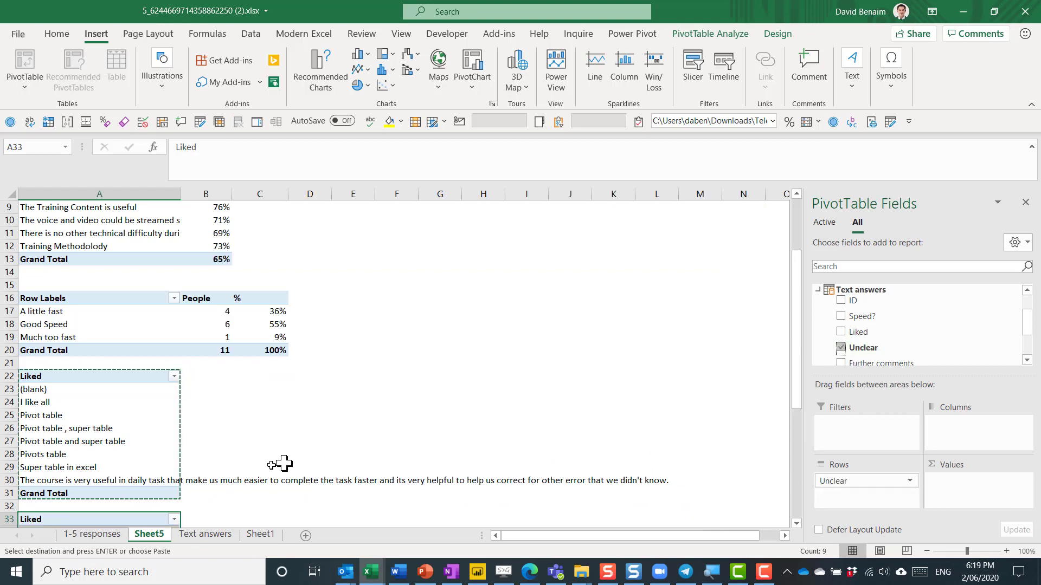
{"action": "scroll", "coordinate": [210, 477], "scroll_direction": "down", "scroll_amount": 6}
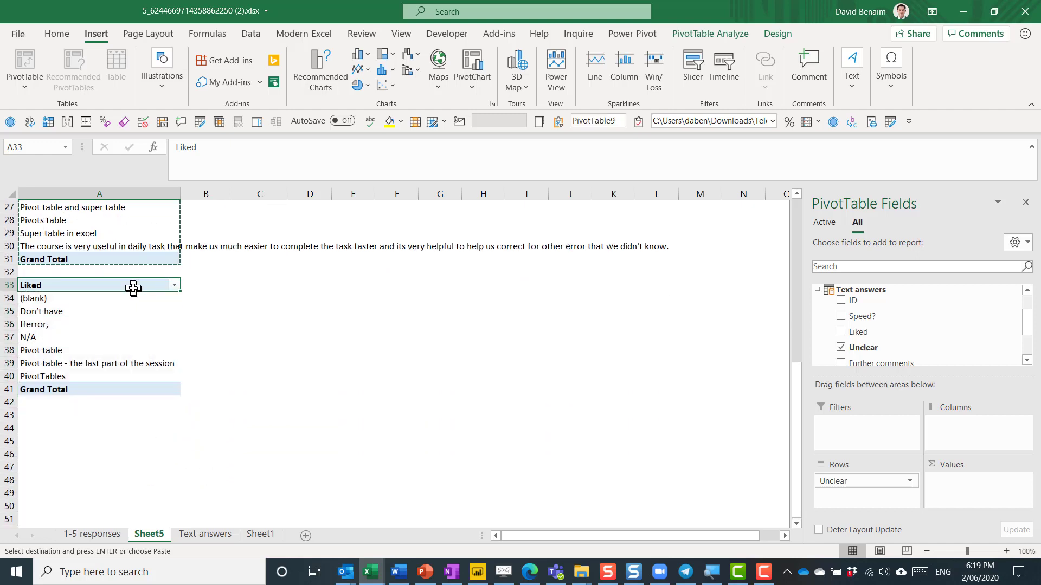
{"action": "type", "text": "Unclear"}
{"action": "key", "text": "Return"}
{"action": "left_click", "coordinate": [134, 287]}
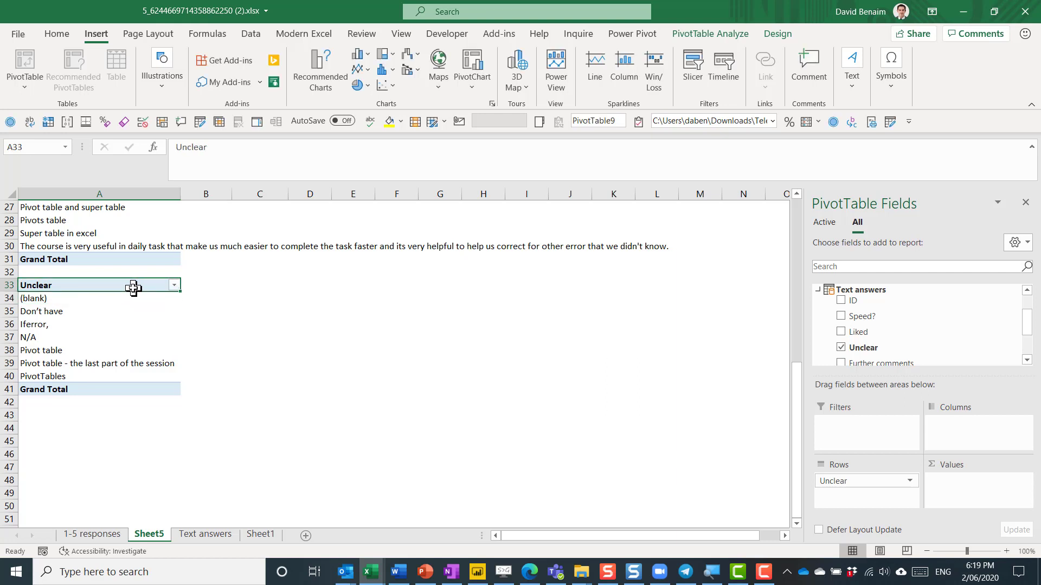
{"action": "key", "text": "Up"}
{"action": "key", "text": "Up"}
{"action": "key", "text": "Up"}
{"action": "key", "text": "Up"}
{"action": "key", "text": "Up"}
{"action": "key", "text": "Up"}
{"action": "key", "text": "Up"}
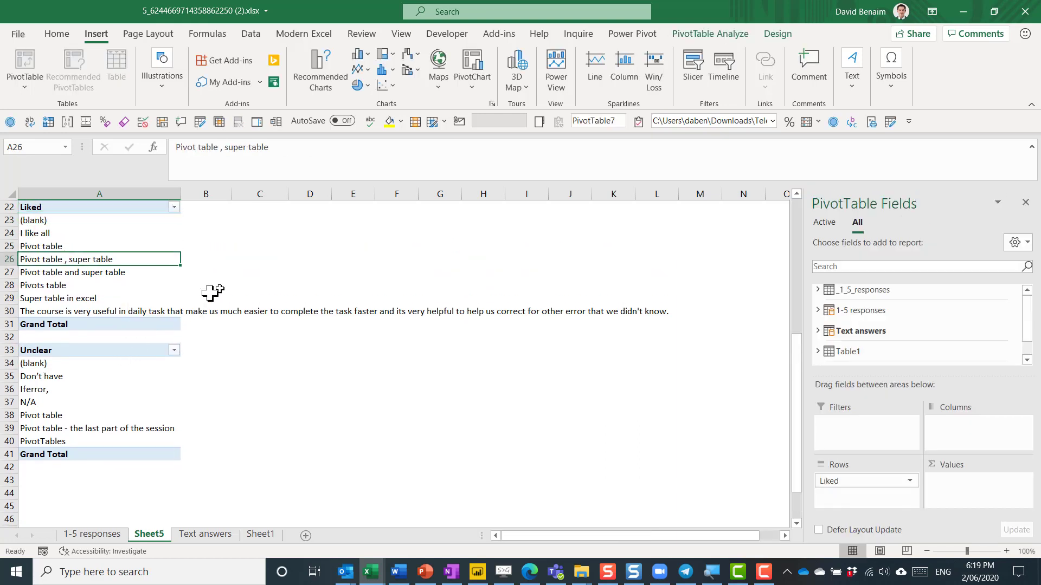
{"action": "scroll", "coordinate": [189, 294], "scroll_direction": "up", "scroll_amount": 7}
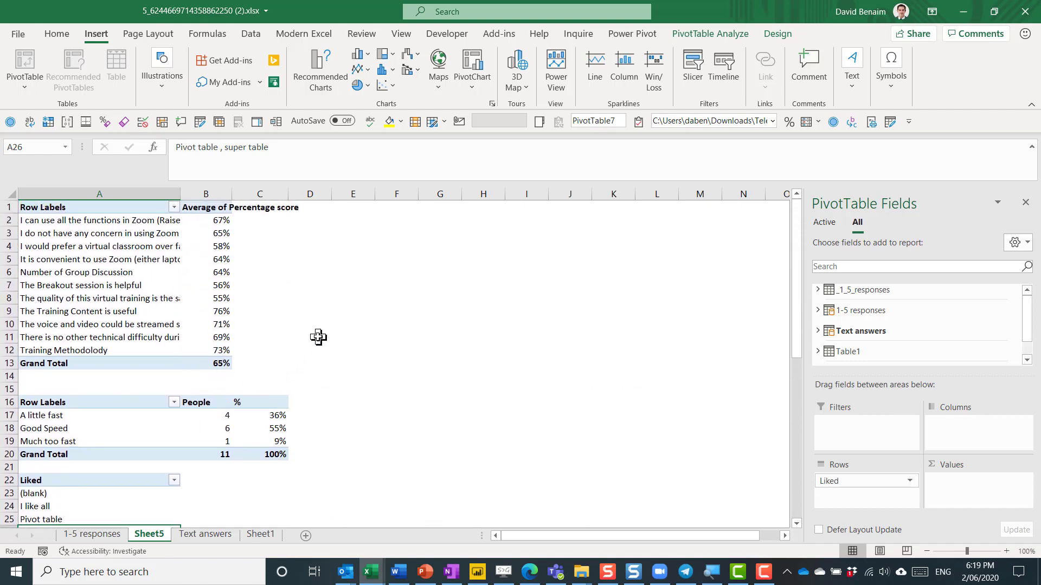
- Close the field list and drag column A wider so full question texts are readable
{"action": "left_click", "coordinate": [1025, 204]}
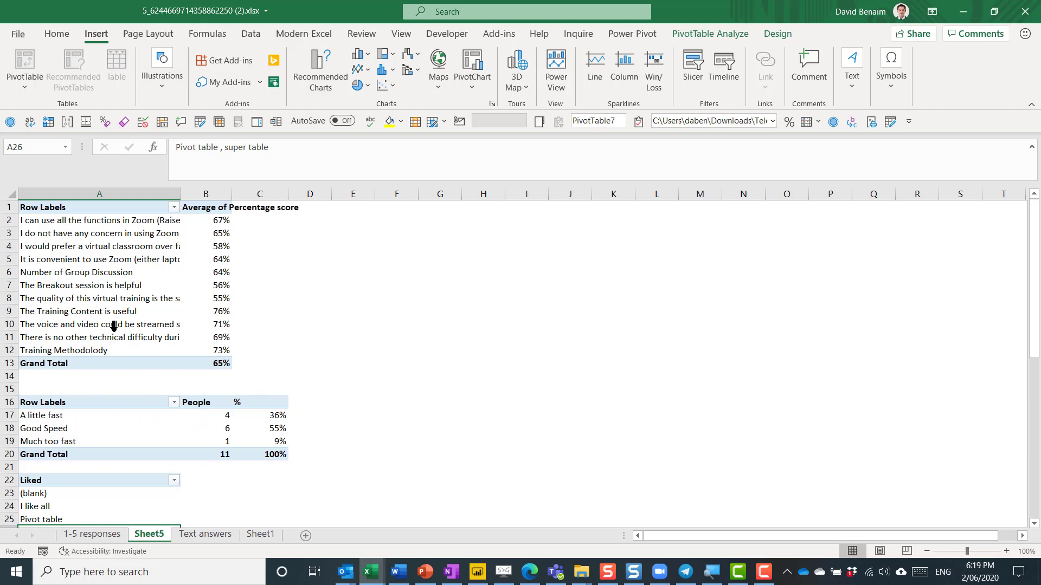
{"action": "left_click_drag", "start_coordinate": [87, 418], "coordinate": [65, 416]}
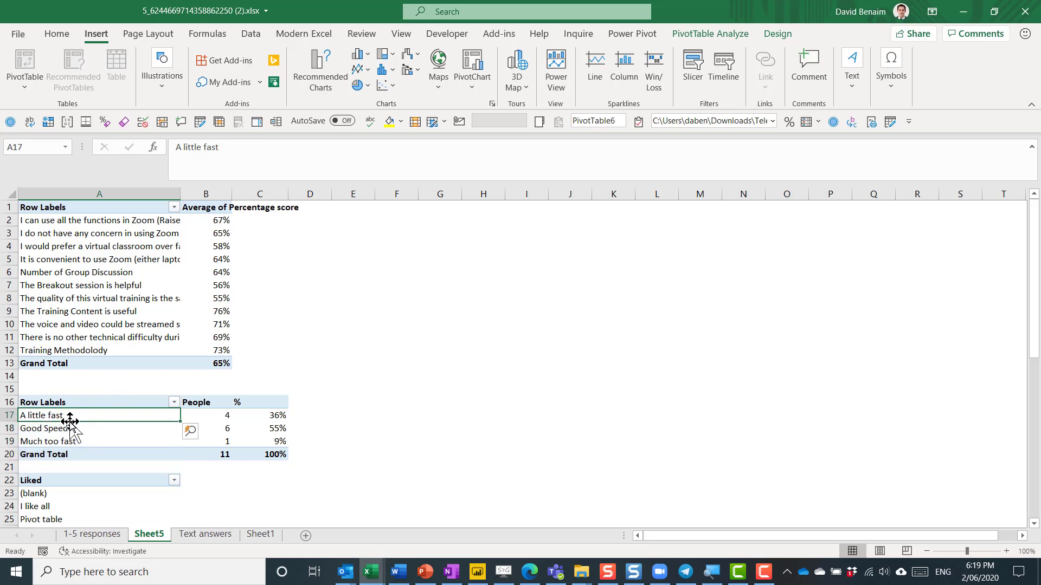
{"action": "left_click", "coordinate": [139, 247]}
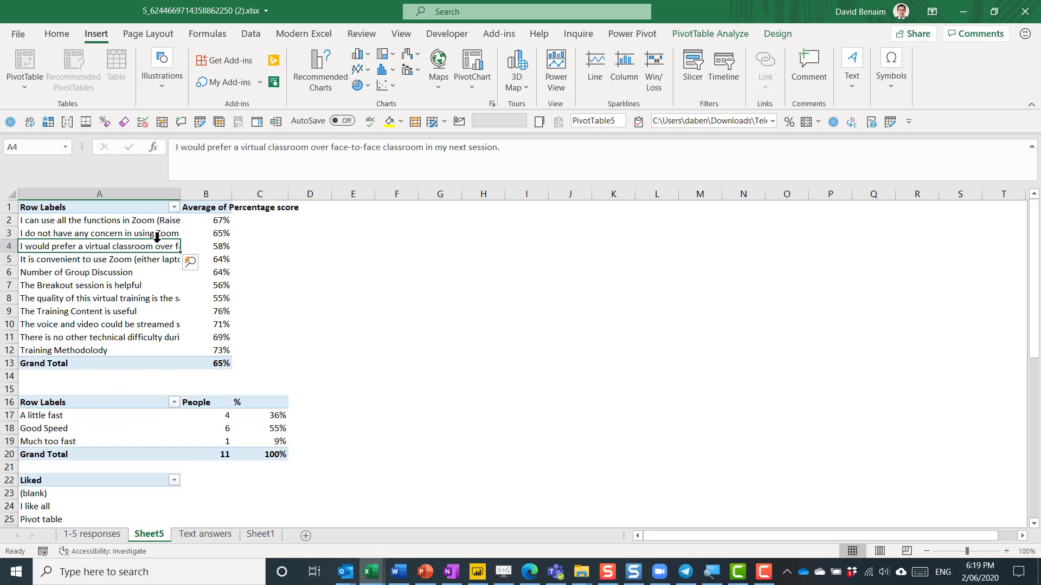
{"action": "left_click_drag", "start_coordinate": [178, 195], "coordinate": [355, 191]}
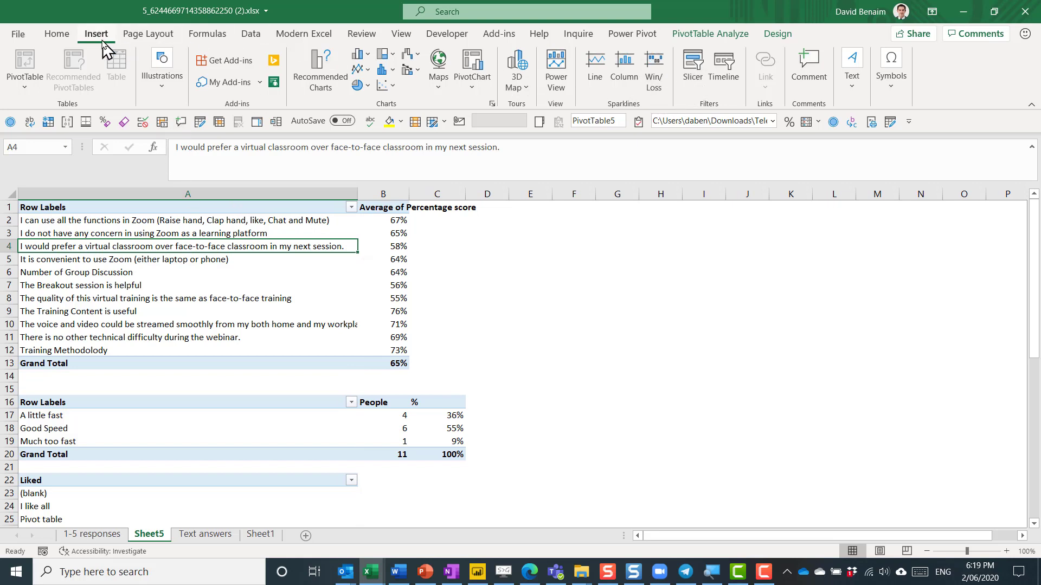
- Insert a Speed? slicer, picking the field from the All tables list
{"action": "left_click", "coordinate": [693, 65]}
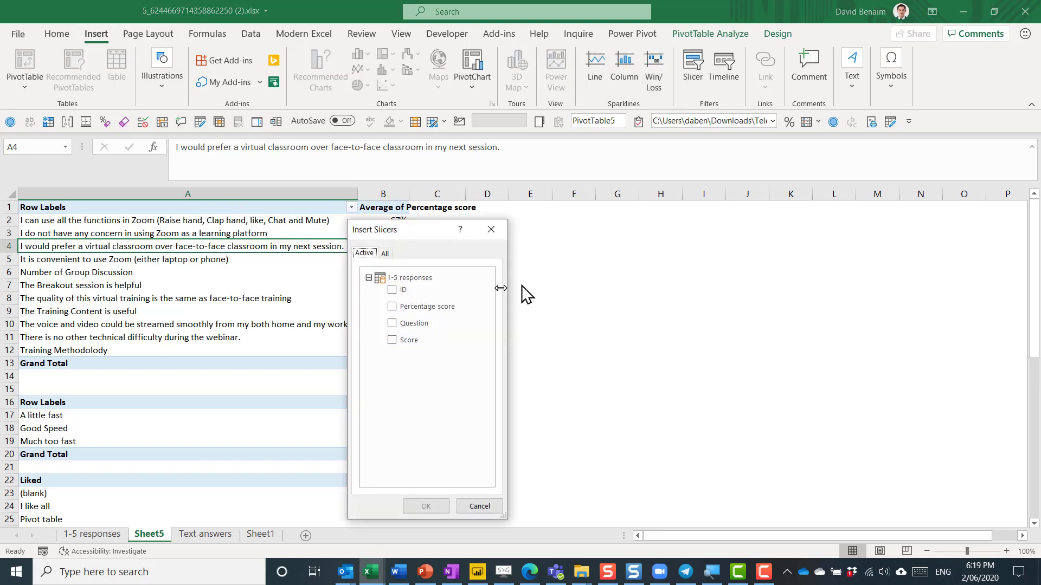
{"action": "left_click", "coordinate": [386, 254]}
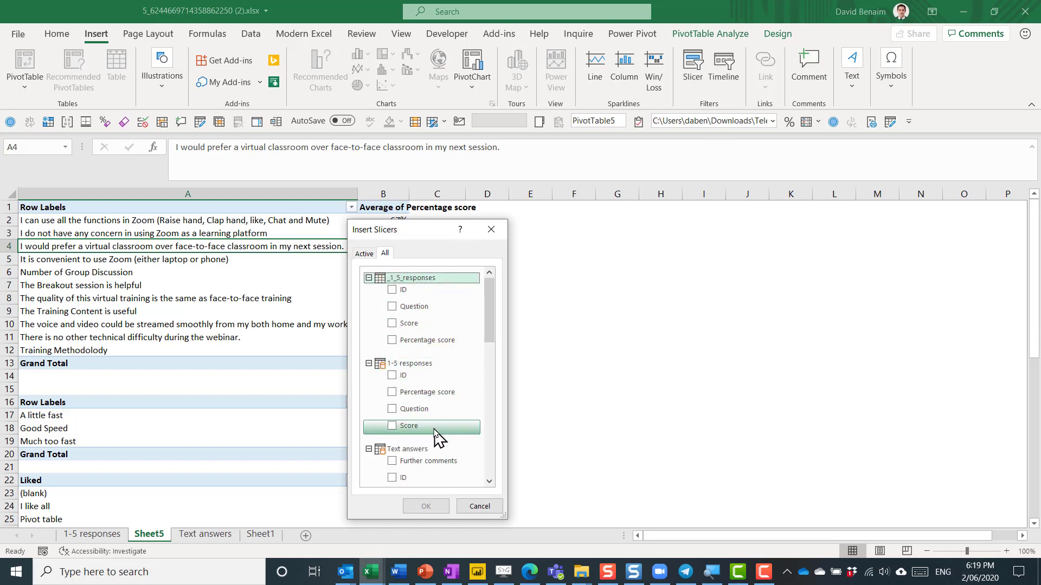
{"action": "scroll", "coordinate": [418, 406], "scroll_direction": "down", "scroll_amount": 4}
{"action": "mouse_move", "coordinate": [500, 358]}
{"action": "left_mouse_down"}
{"action": "mouse_move", "coordinate": [493, 365]}
{"action": "mouse_move", "coordinate": [490, 340]}
{"action": "left_mouse_up"}
{"action": "left_click", "coordinate": [392, 414]}
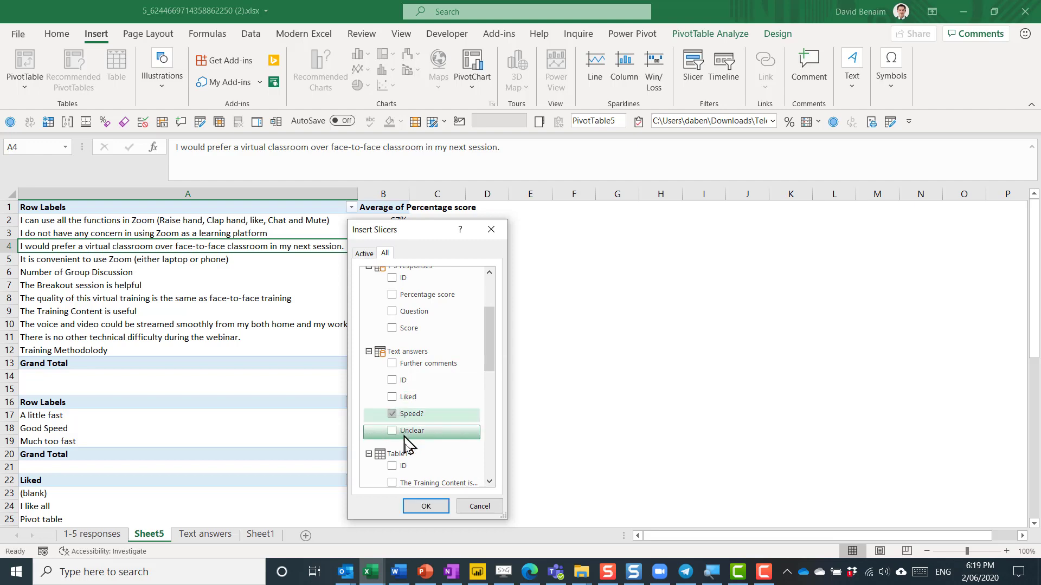
{"action": "left_click", "coordinate": [426, 506]}
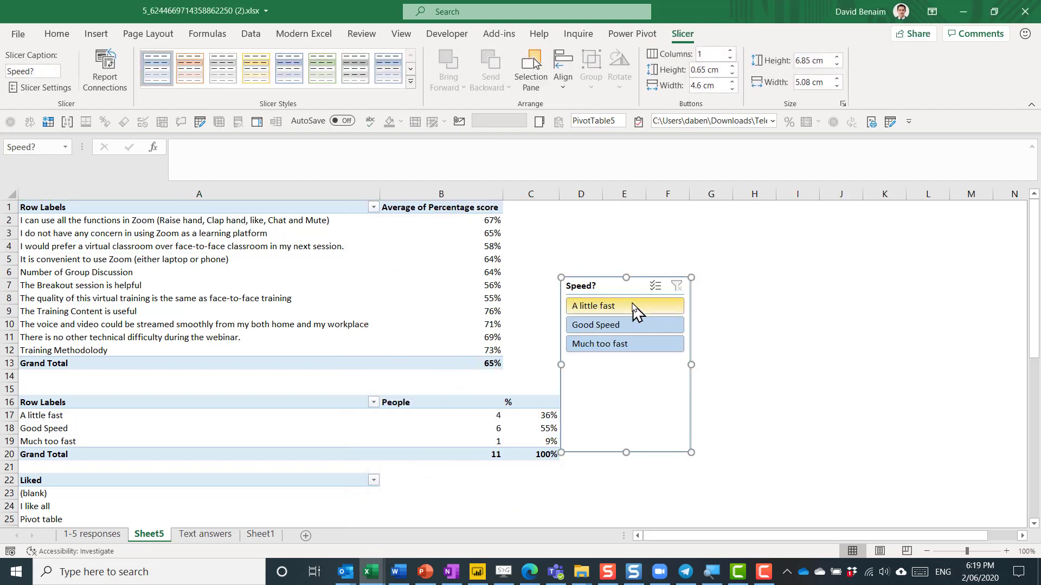
- Try the slicer items, leaving it on A little fast, and select the average score values
{"action": "left_click", "coordinate": [624, 327]}
{"action": "left_click", "coordinate": [623, 347], "text": "ctrl"}
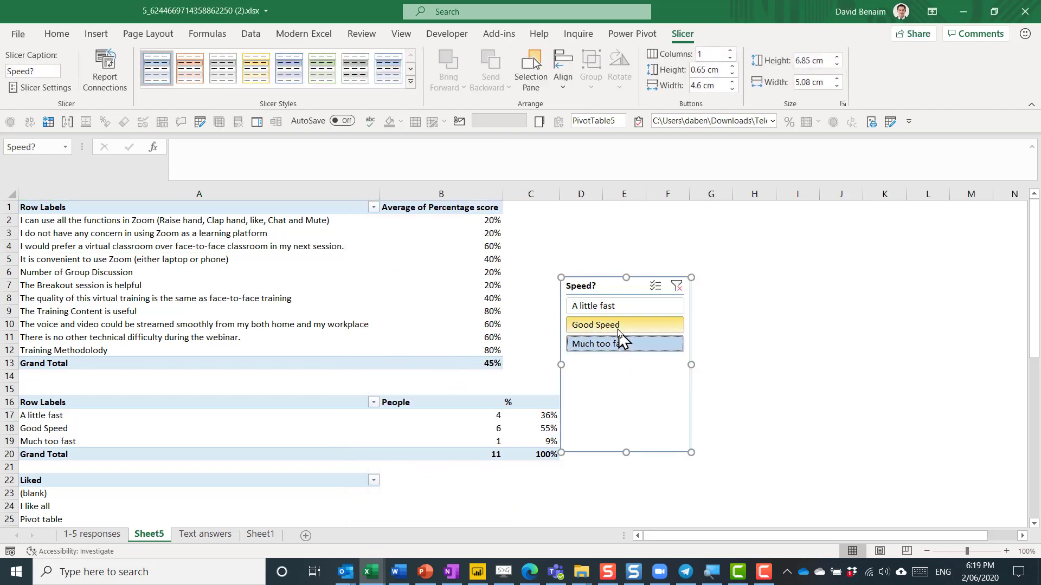
{"action": "left_click", "coordinate": [618, 325]}
{"action": "left_click", "coordinate": [615, 305]}
{"action": "left_click", "coordinate": [622, 326]}
{"action": "left_click", "coordinate": [609, 305]}
{"action": "left_click_drag", "start_coordinate": [469, 221], "coordinate": [465, 351]}
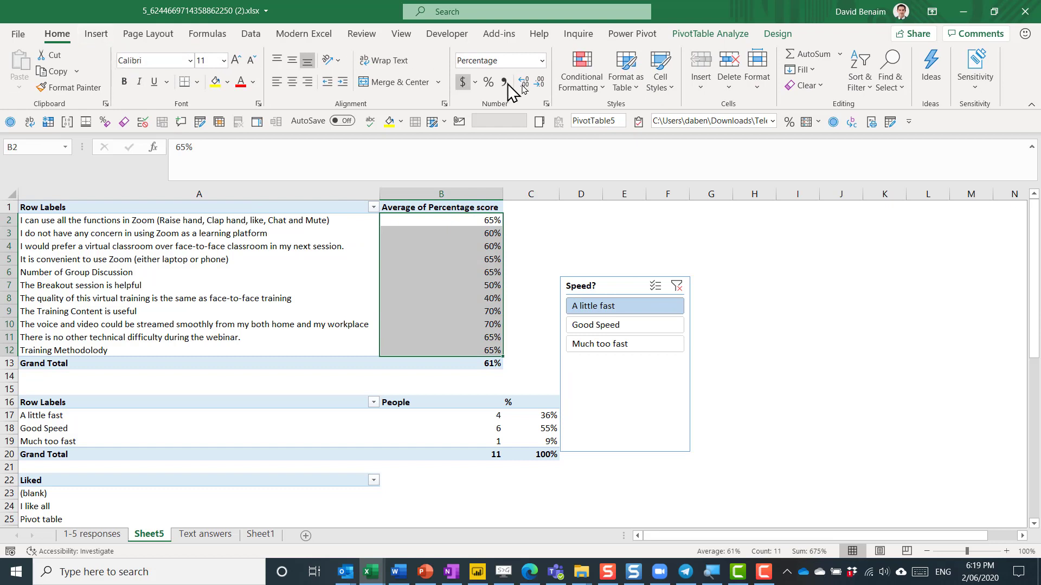
- Apply Gradient Fill Light Blue data bars to the average percentage scores
{"action": "left_click", "coordinate": [579, 84]}
{"action": "mouse_move", "coordinate": [620, 184]}
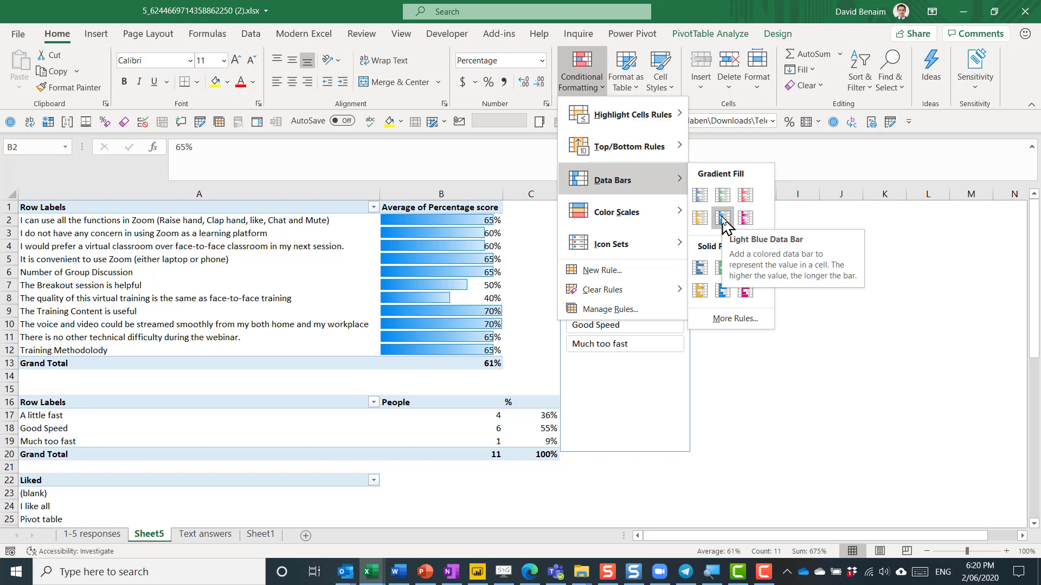
{"action": "left_click", "coordinate": [722, 219]}
- Cycle through the Speed? slicer items, ending on Good Speed
{"action": "left_click", "coordinate": [609, 325]}
{"action": "left_click", "coordinate": [609, 343]}
{"action": "left_click", "coordinate": [612, 325]}
{"action": "left_click", "coordinate": [620, 306]}
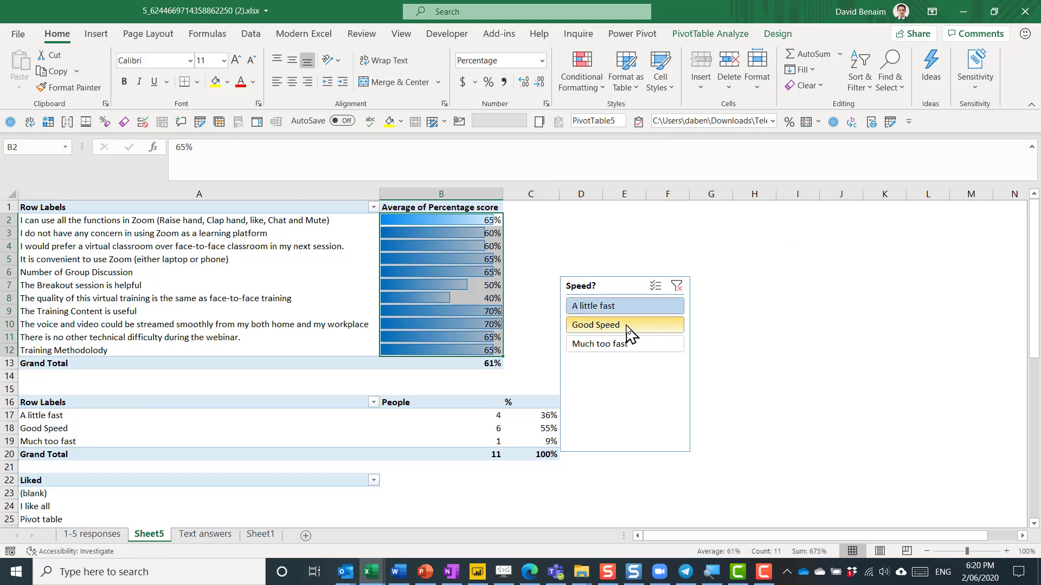
{"action": "left_click", "coordinate": [627, 328]}
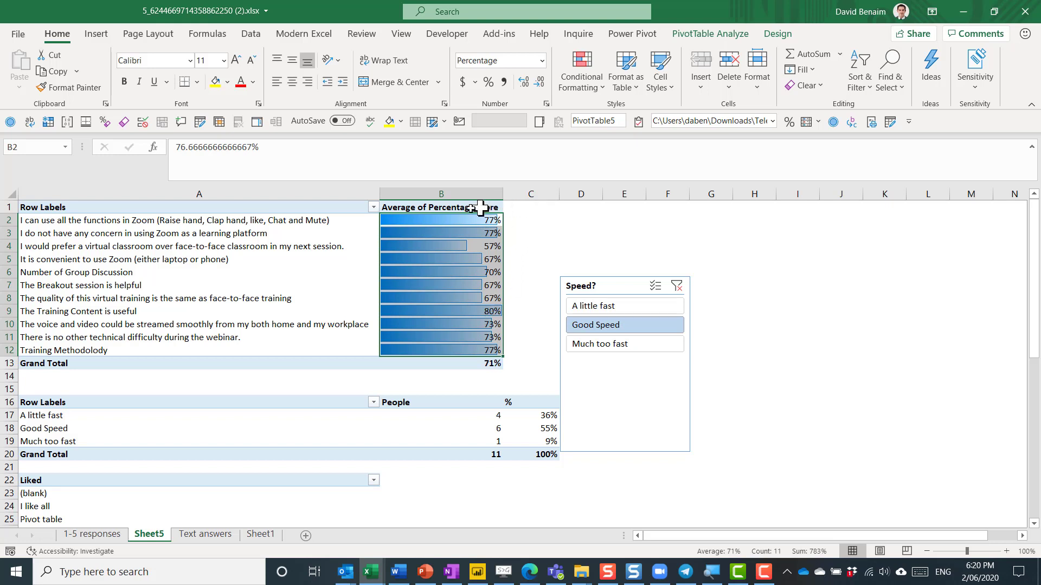
- Sort the questions ascending by Average of Percentage score
{"action": "left_click", "coordinate": [373, 207]}
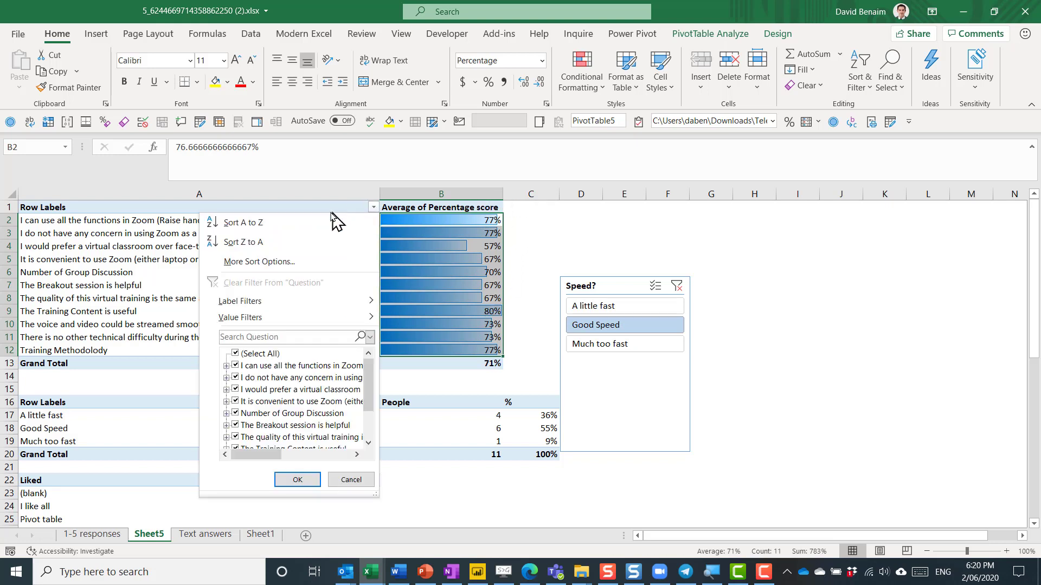
{"action": "left_click", "coordinate": [302, 262]}
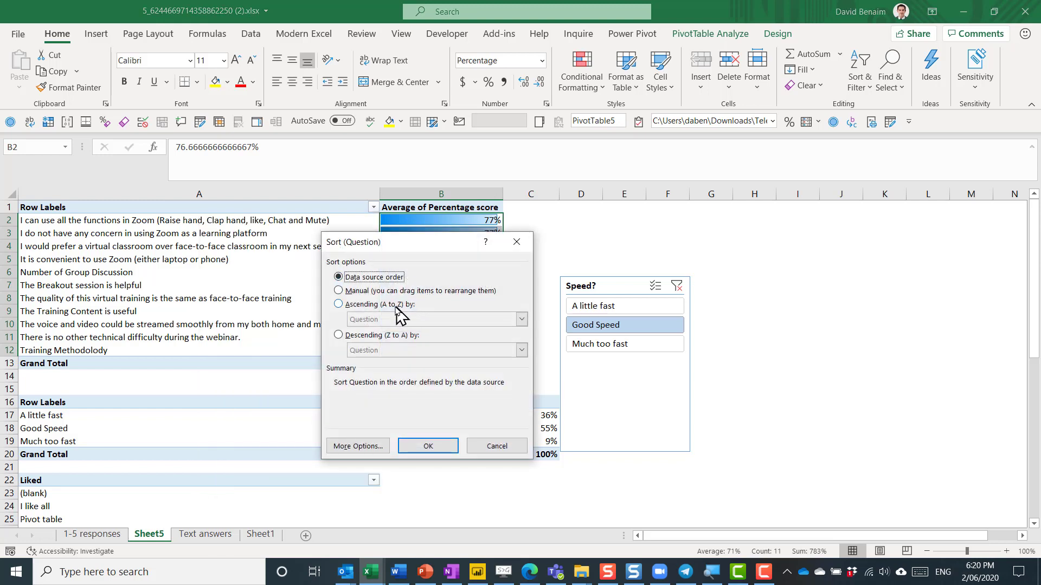
{"action": "left_click", "coordinate": [385, 304]}
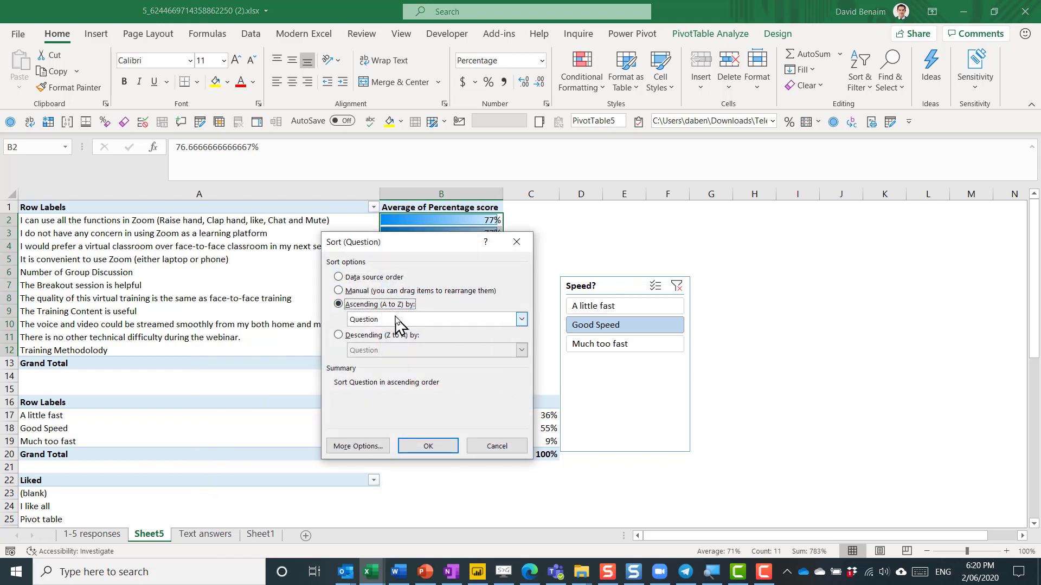
{"action": "left_click", "coordinate": [397, 319]}
{"action": "left_click", "coordinate": [410, 342]}
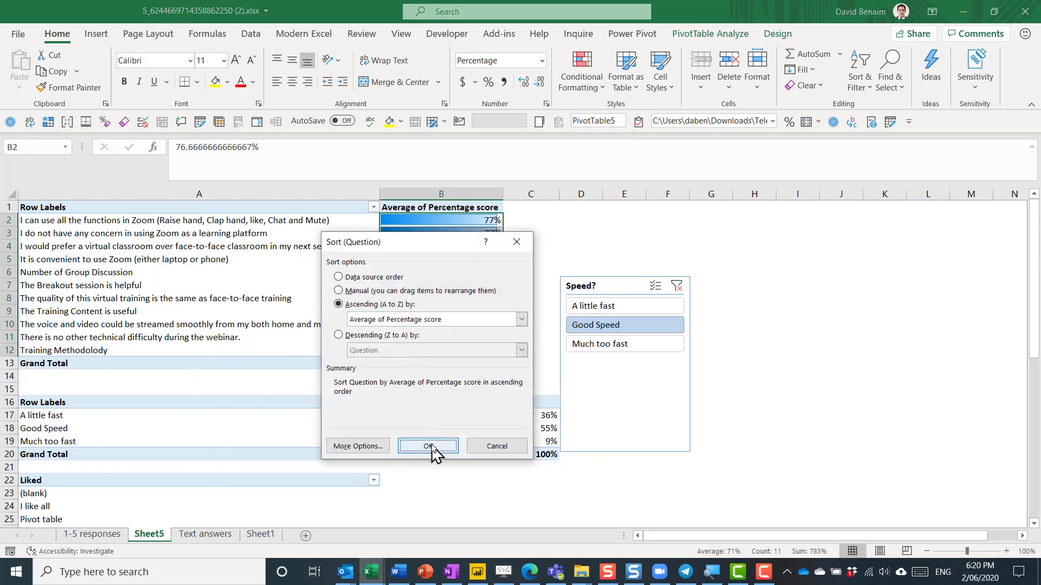
{"action": "left_click", "coordinate": [428, 446]}
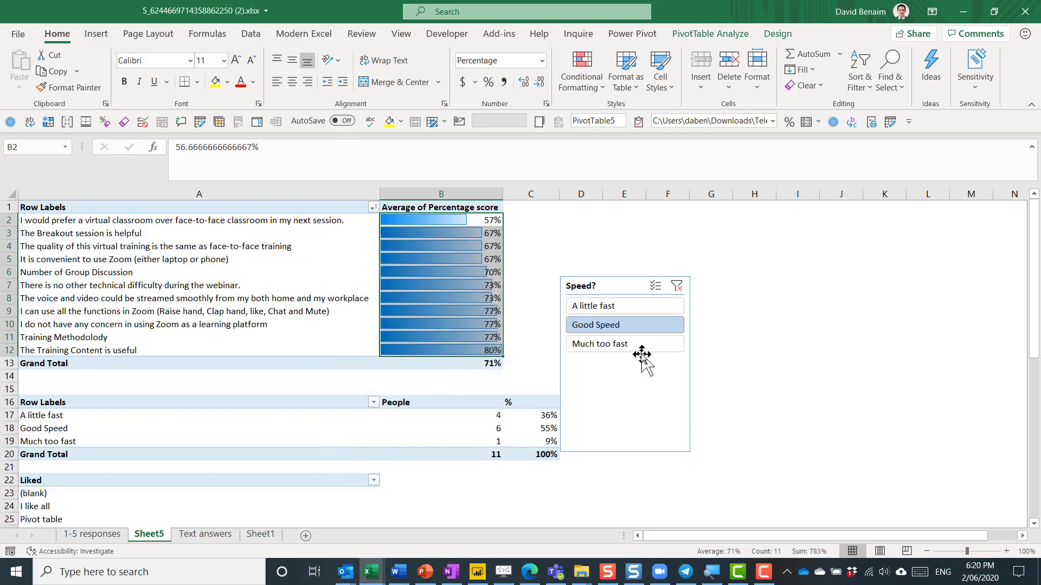
- Test each slicer item, ending on Much too fast, then select the Speed? slicer
{"action": "left_click", "coordinate": [624, 344]}
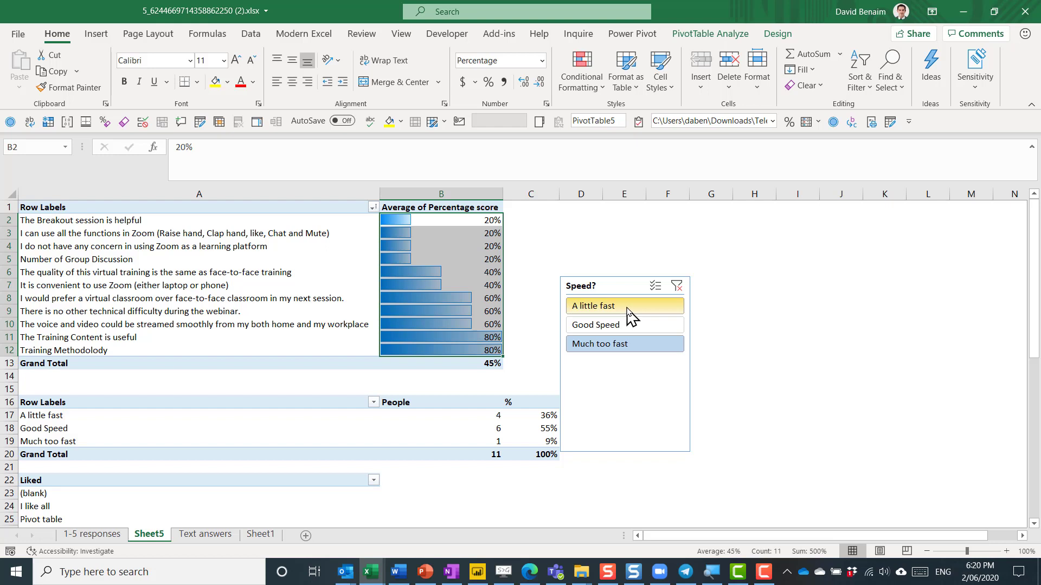
{"action": "left_click", "coordinate": [632, 327]}
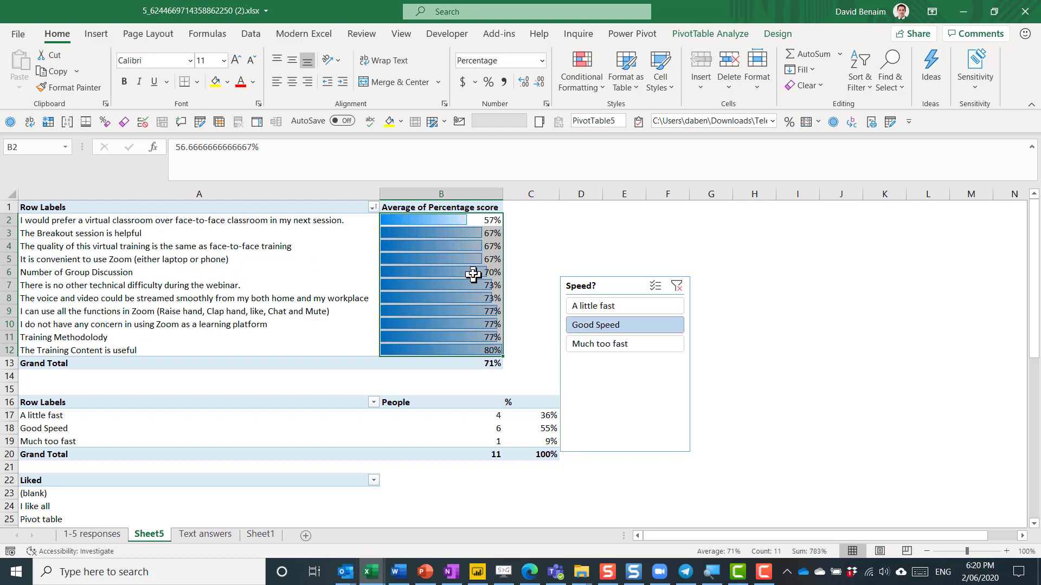
{"action": "left_click", "coordinate": [638, 309]}
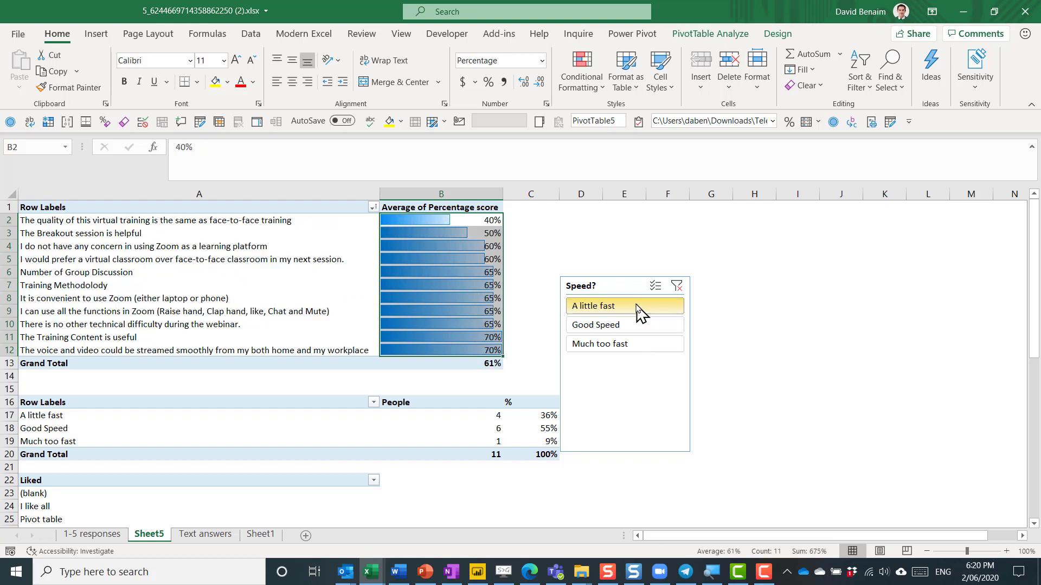
{"action": "left_click", "coordinate": [608, 345]}
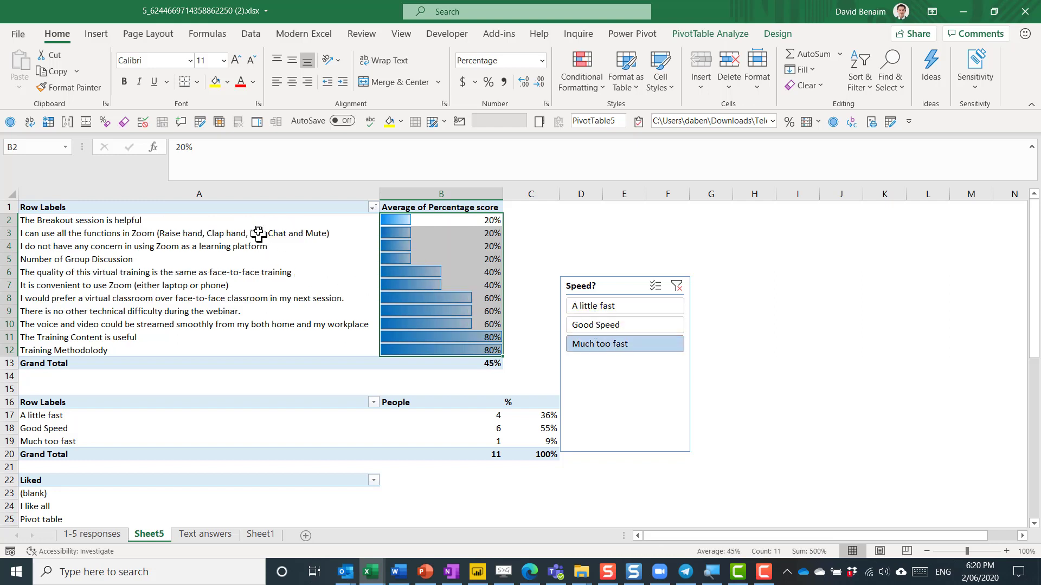
{"action": "left_click_drag", "start_coordinate": [479, 440], "coordinate": [344, 439]}
{"action": "left_click", "coordinate": [427, 439]}
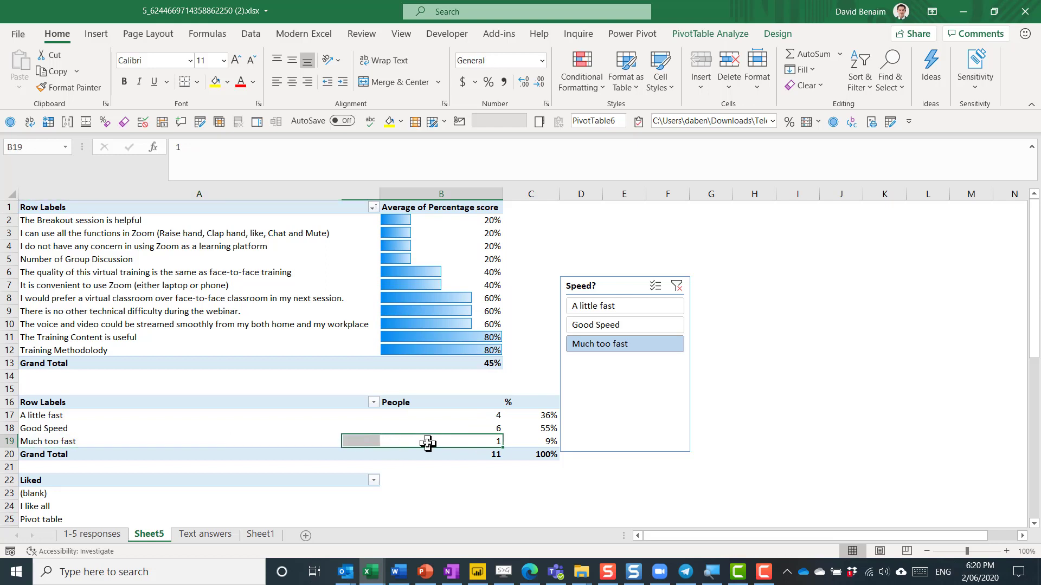
- Connect the Speed? slicer to PivotTable6, PivotTable7 and PivotTable9 via Report Connections
{"action": "left_click", "coordinate": [607, 286]}
{"action": "left_click_drag", "start_coordinate": [607, 287], "coordinate": [473, 480]}
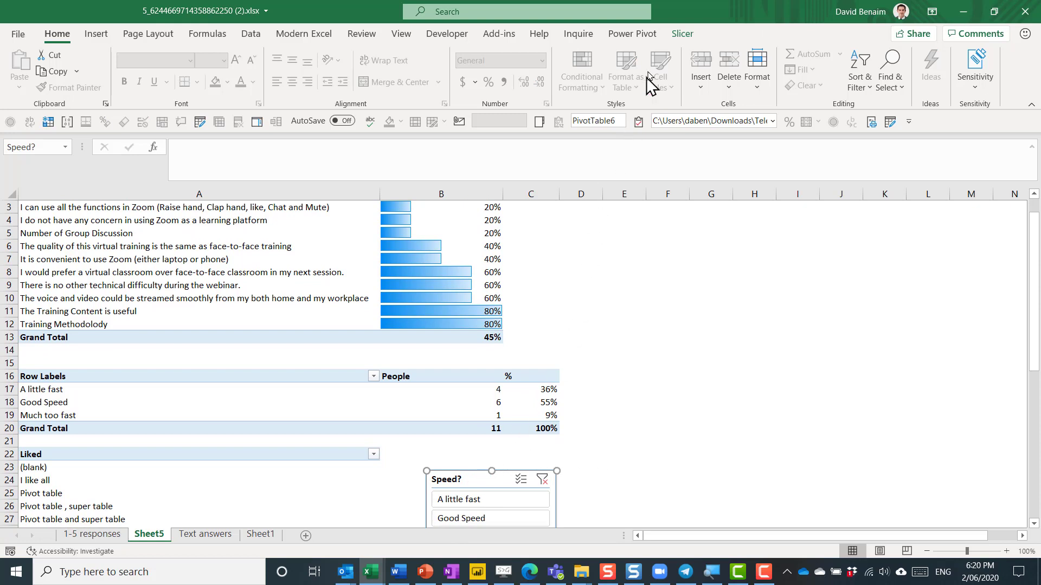
{"action": "left_click", "coordinate": [682, 34]}
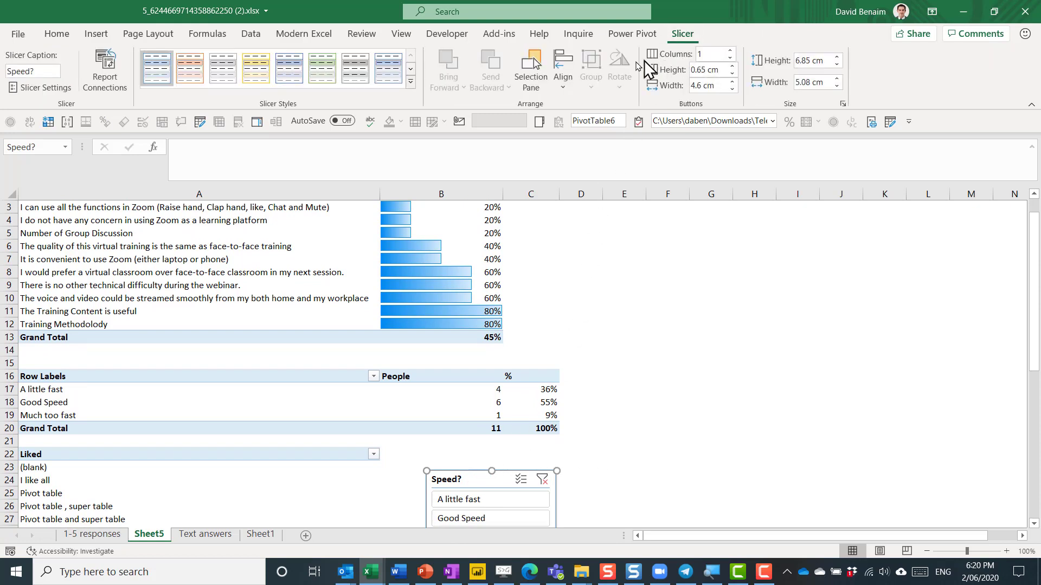
{"action": "left_click", "coordinate": [106, 81]}
{"action": "left_click", "coordinate": [333, 387]}
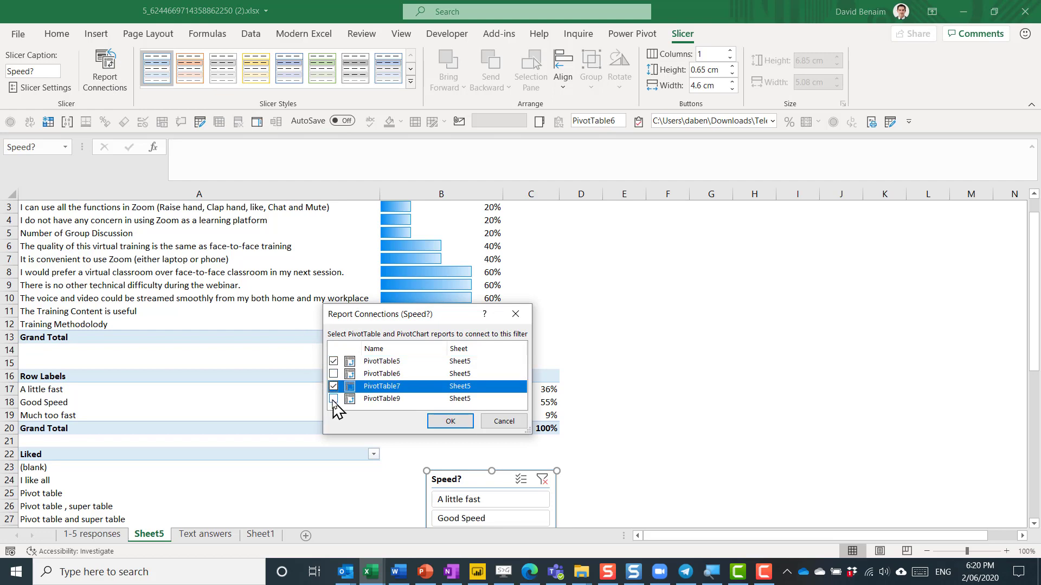
{"action": "left_click", "coordinate": [333, 399]}
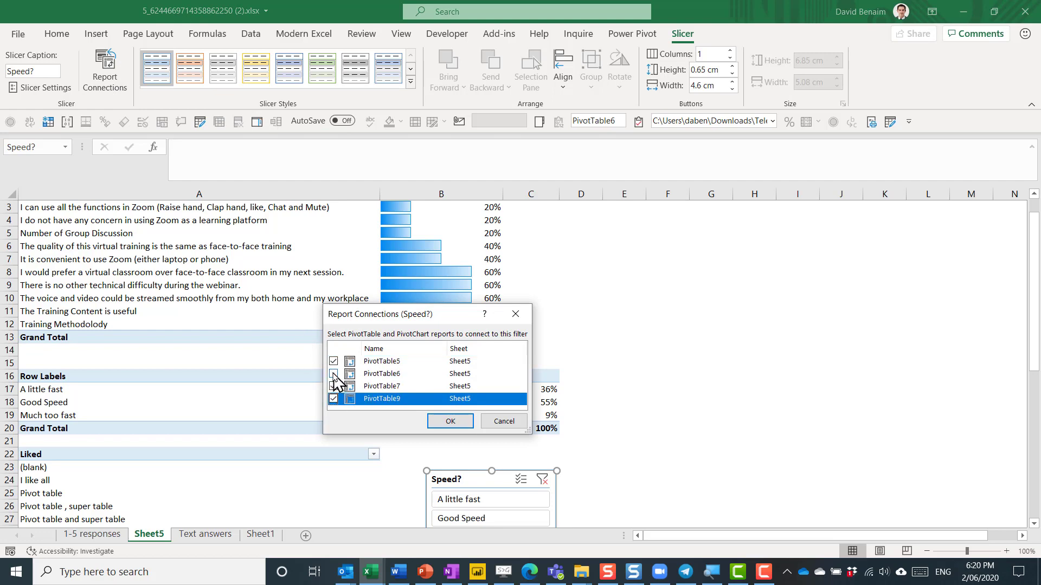
{"action": "left_click", "coordinate": [333, 374]}
{"action": "left_click", "coordinate": [450, 421]}
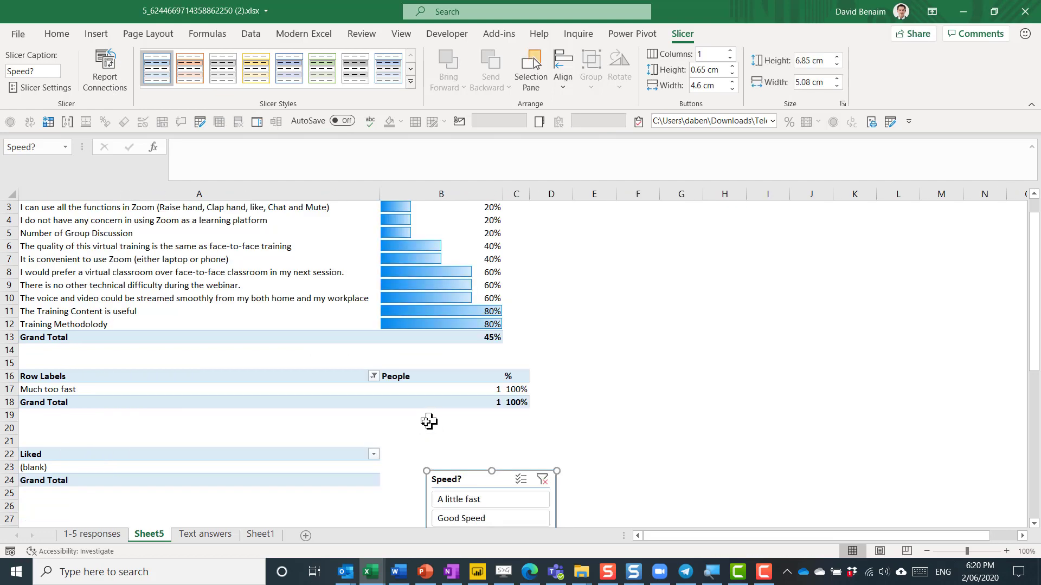
- Reposition the slicer beside the tables and filter all pivots to Good Speed
{"action": "left_click_drag", "start_coordinate": [480, 477], "coordinate": [499, 446]}
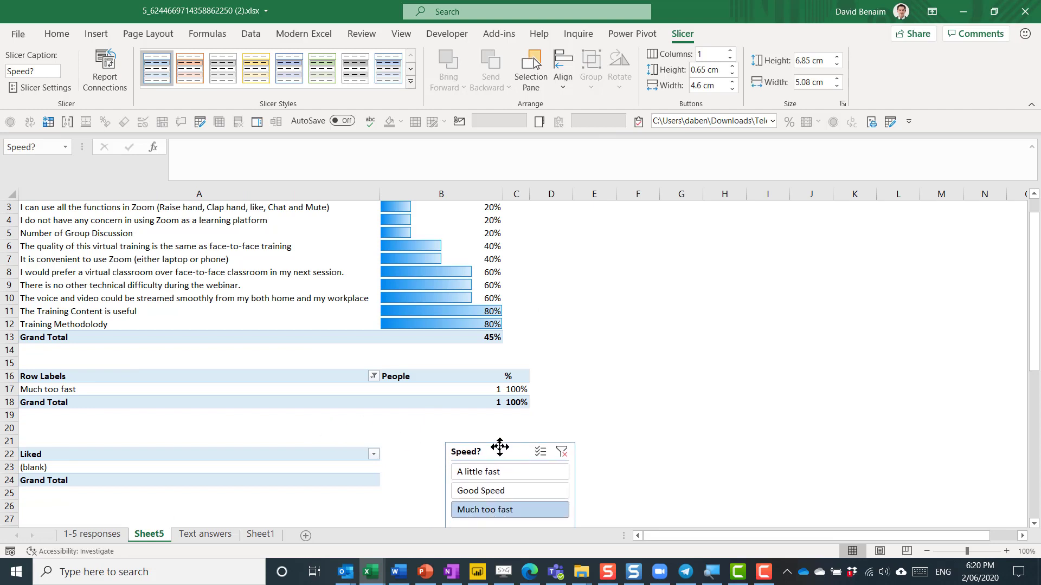
{"action": "left_click", "coordinate": [498, 492]}
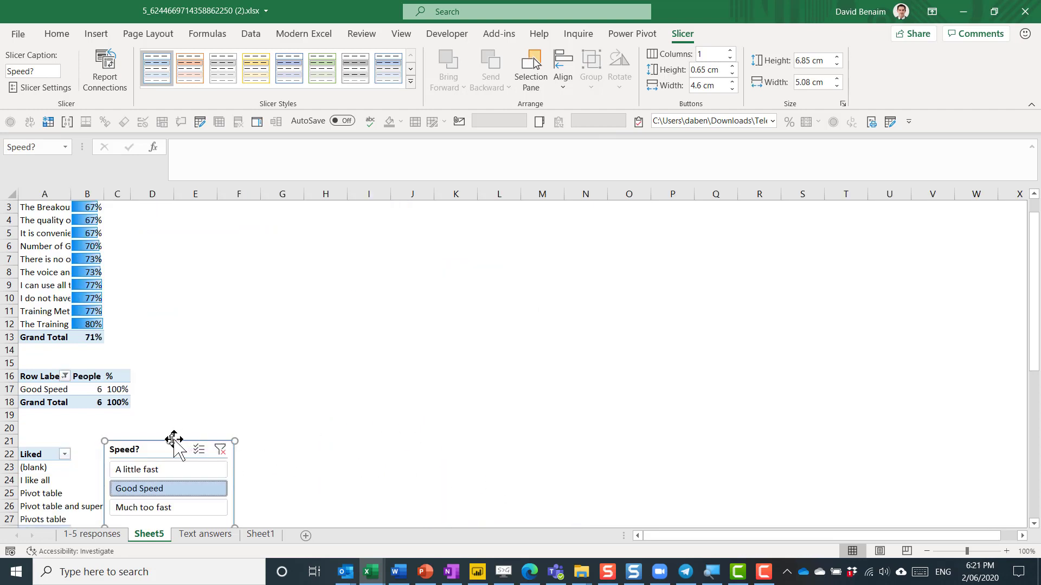
{"action": "left_click_drag", "start_coordinate": [168, 444], "coordinate": [324, 422]}
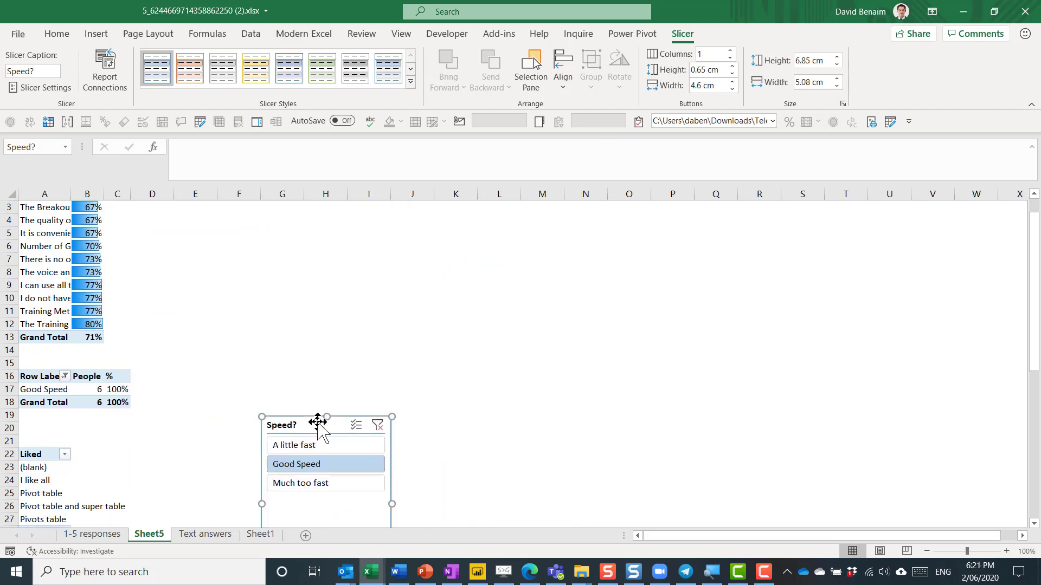
- Test A little fast, Much too fast and Good Speed, then move the slicer up near the tables
{"action": "left_click", "coordinate": [157, 469]}
{"action": "scroll", "coordinate": [161, 469], "scroll_direction": "down", "scroll_amount": 6}
{"action": "scroll", "coordinate": [161, 460], "scroll_direction": "up", "scroll_amount": 6}
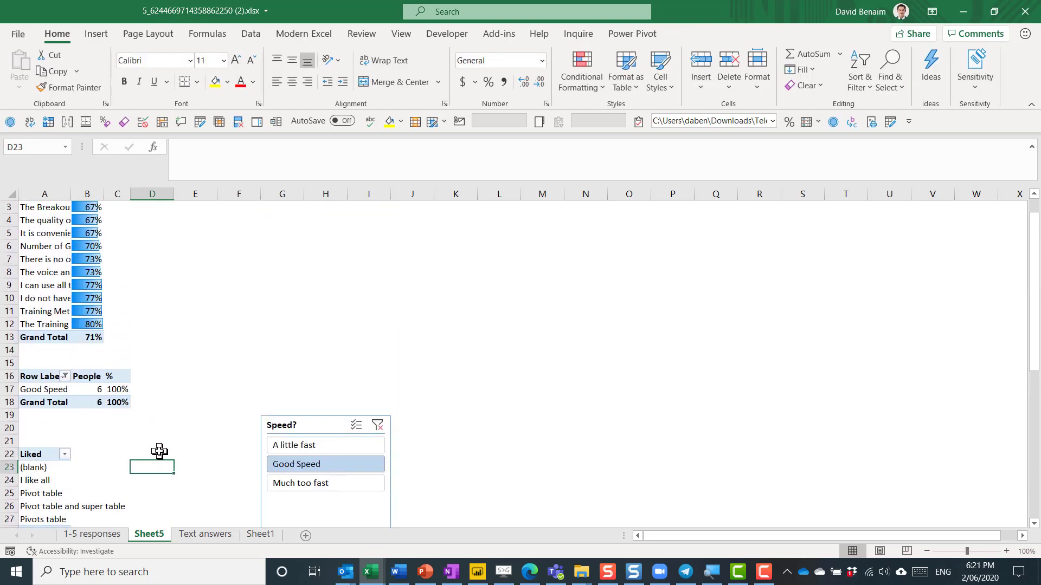
{"action": "left_click", "coordinate": [338, 445]}
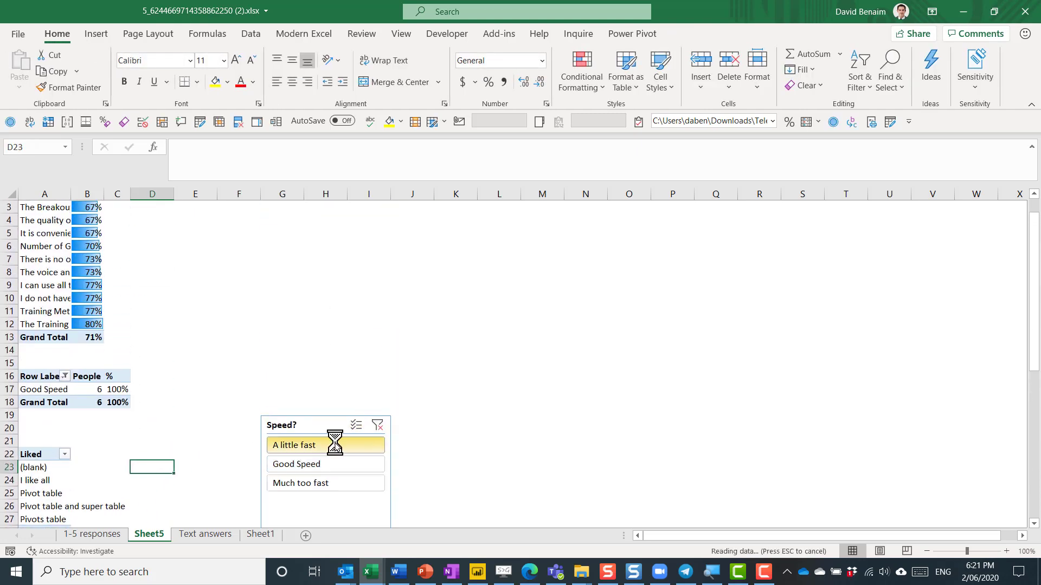
{"action": "left_click", "coordinate": [388, 483]}
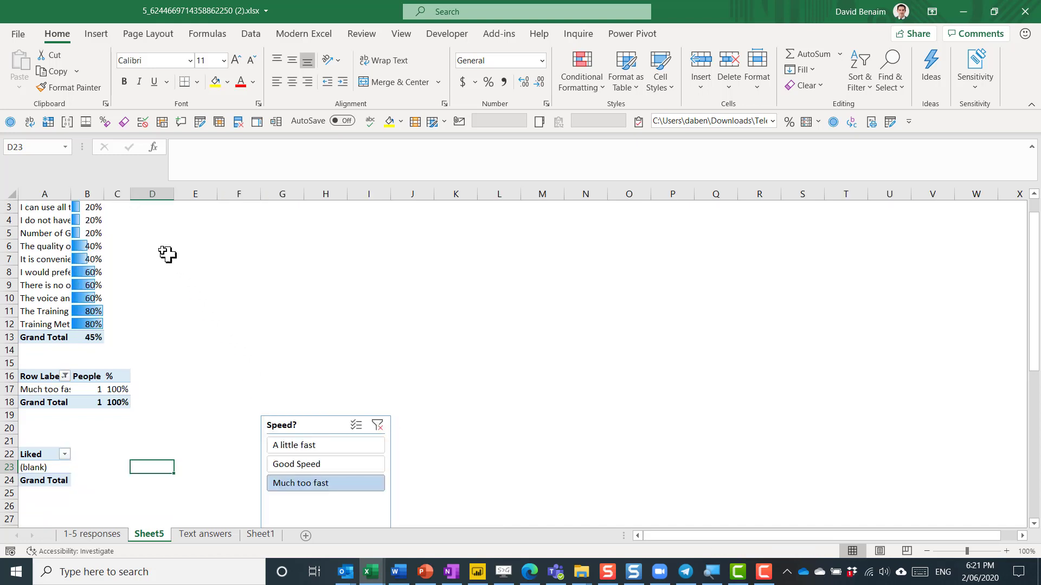
{"action": "left_click", "coordinate": [329, 462]}
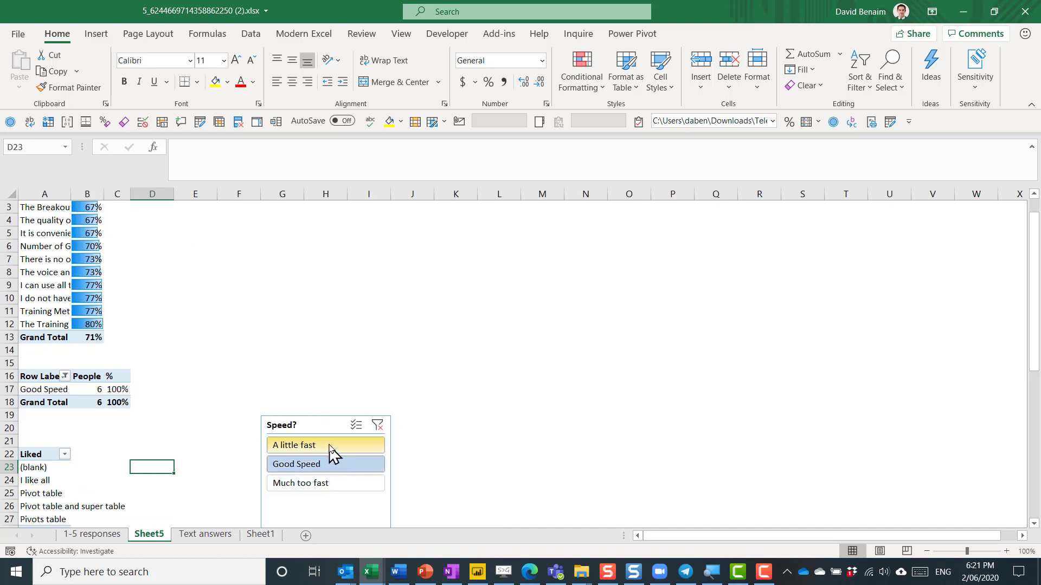
{"action": "left_click", "coordinate": [329, 445]}
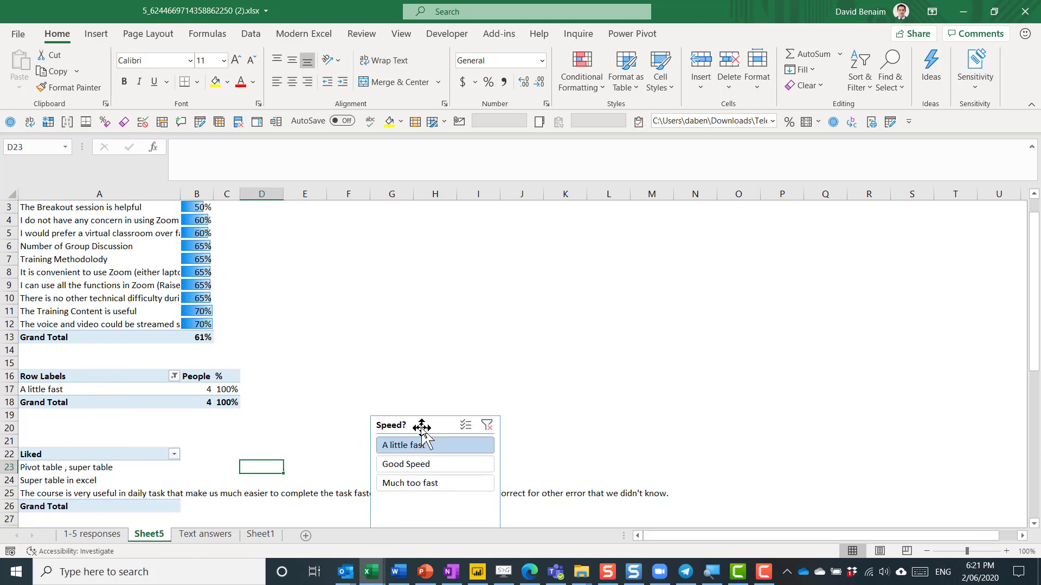
{"action": "left_click_drag", "start_coordinate": [415, 428], "coordinate": [327, 353]}
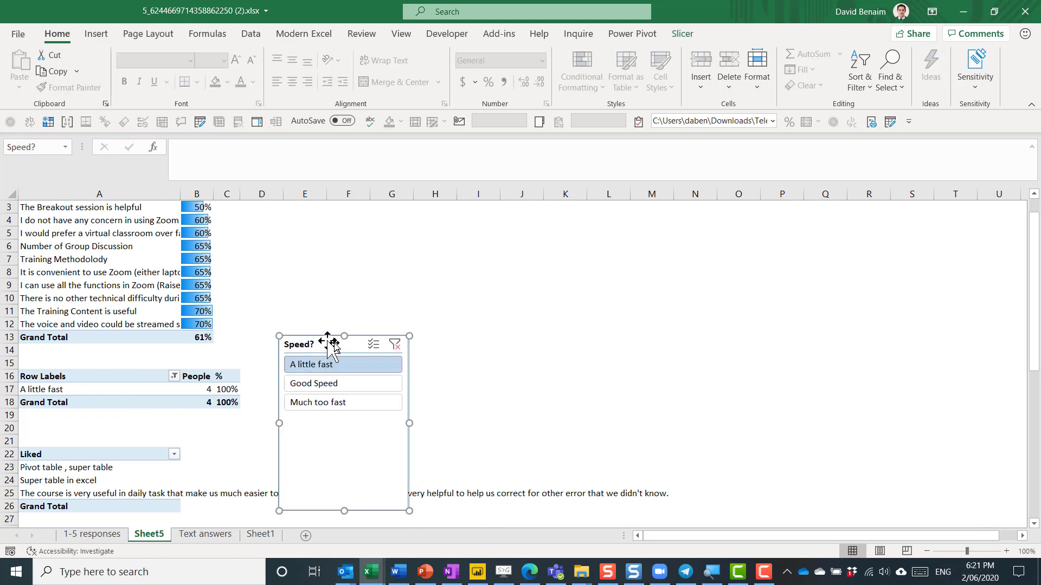
- Retest the slicer, ending on Good Speed, and shift it further right and up
{"action": "left_click_drag", "start_coordinate": [73, 379], "coordinate": [130, 385]}
{"action": "left_click", "coordinate": [126, 393]}
{"action": "left_click", "coordinate": [343, 402]}
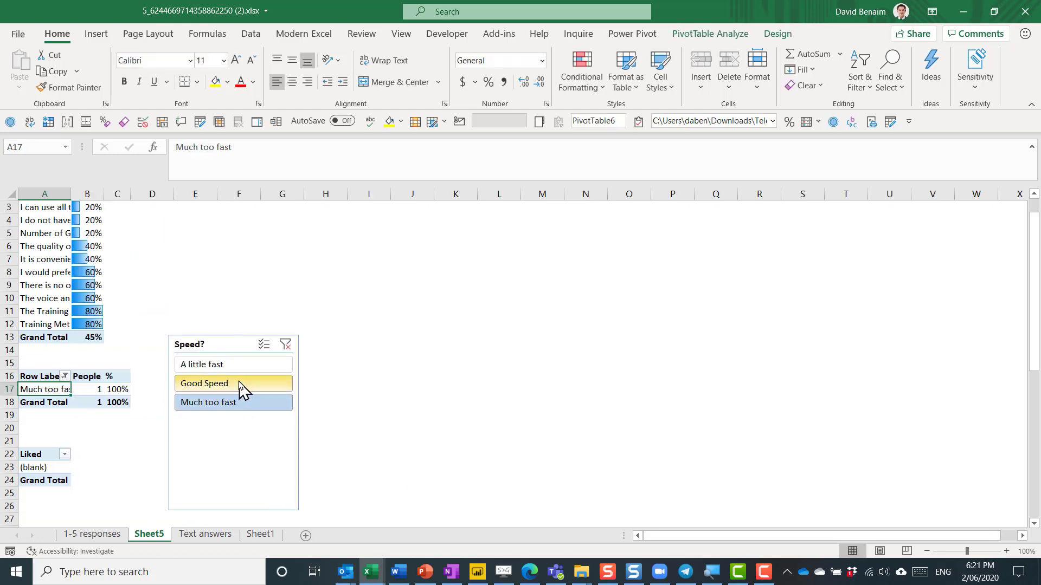
{"action": "left_click", "coordinate": [239, 384]}
{"action": "left_click_drag", "start_coordinate": [227, 343], "coordinate": [342, 322]}
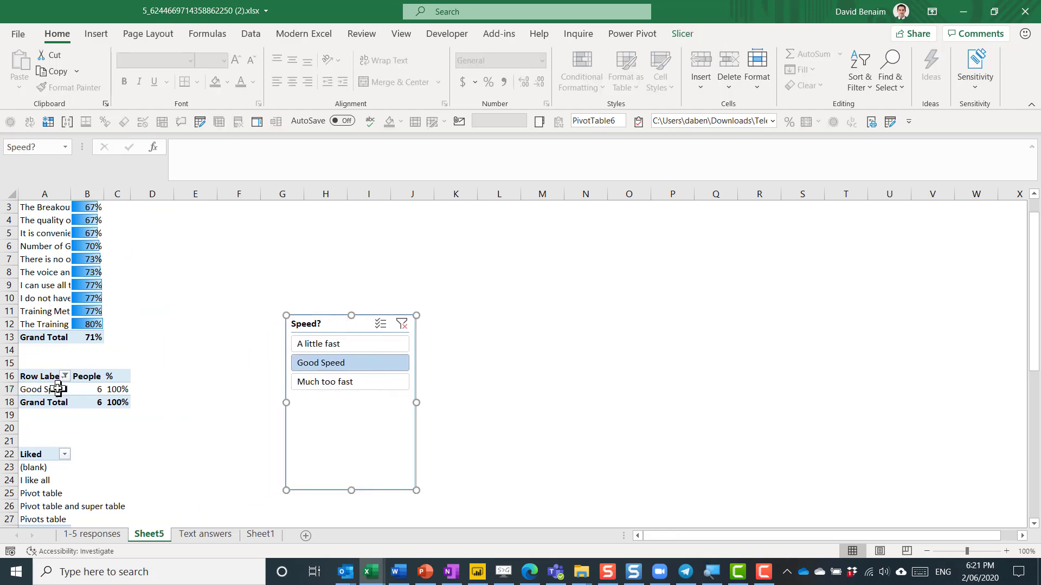
{"action": "left_click", "coordinate": [52, 248]}
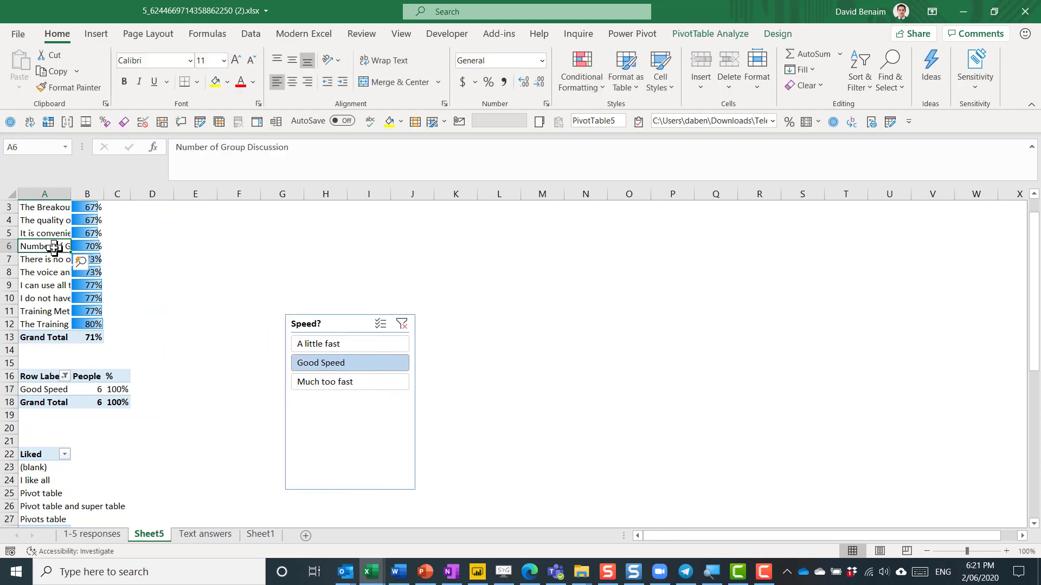
- Turn off 'Autofit column widths on update' for the questions and Liked pivots
{"action": "left_click", "coordinate": [730, 34]}
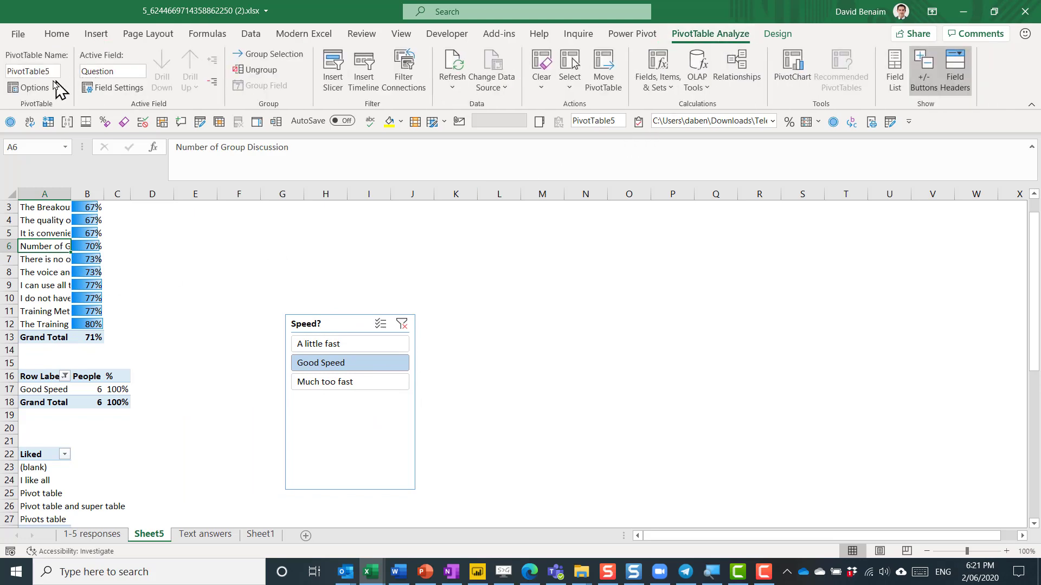
{"action": "left_click", "coordinate": [33, 88]}
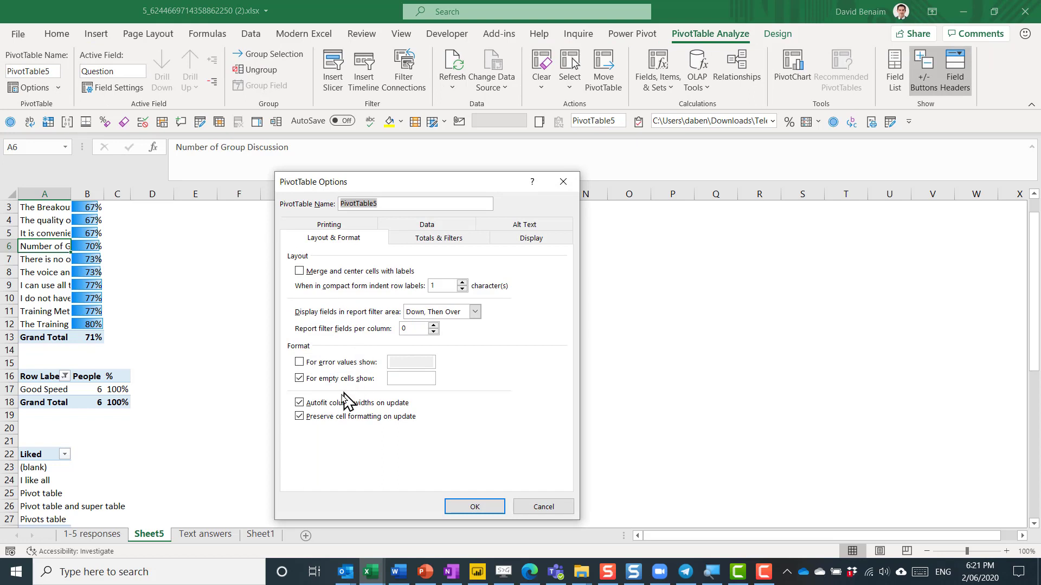
{"action": "left_click", "coordinate": [299, 403]}
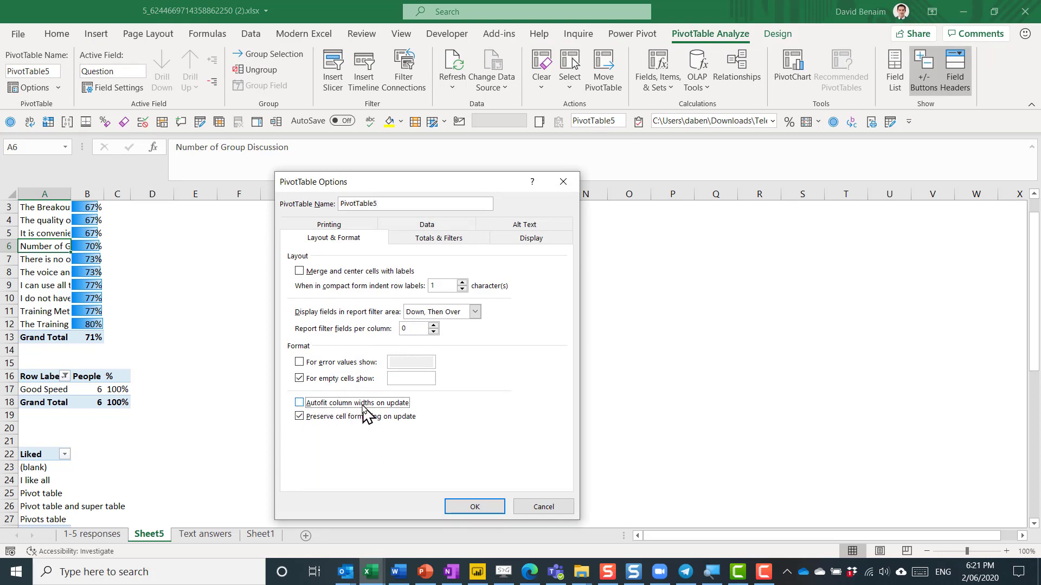
{"action": "left_click", "coordinate": [472, 507]}
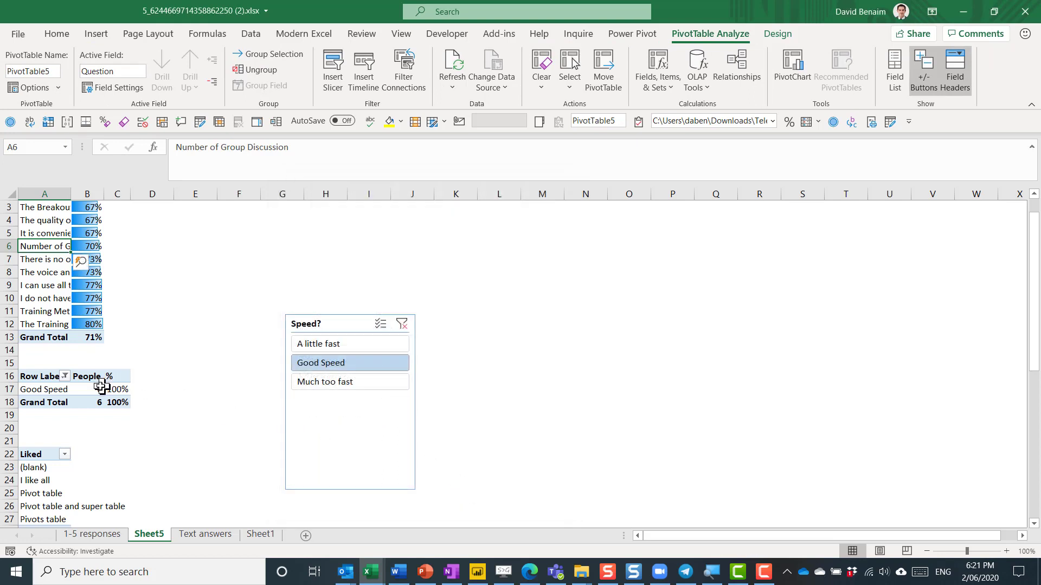
{"action": "left_click", "coordinate": [53, 481]}
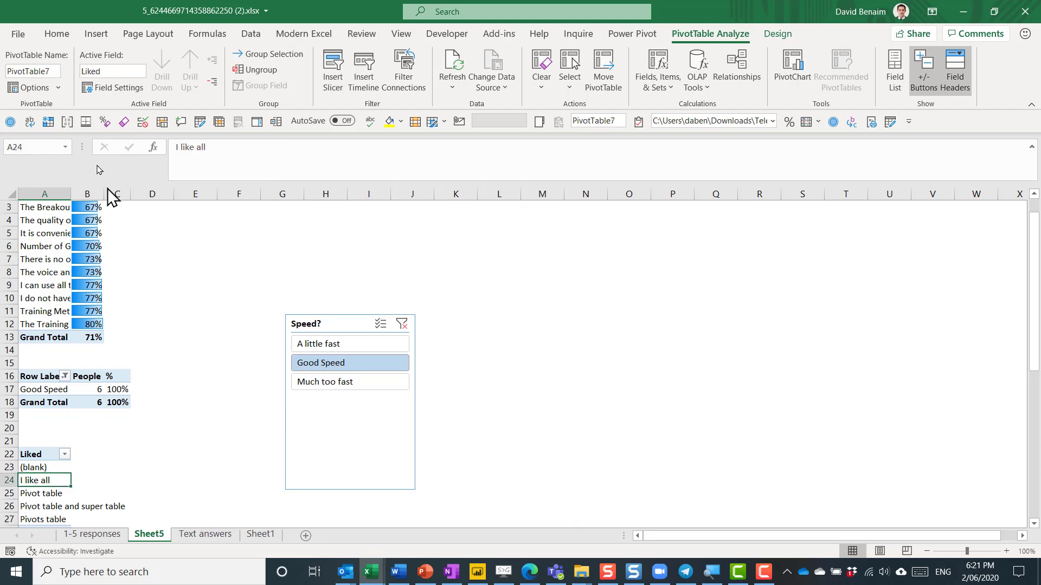
{"action": "left_click", "coordinate": [33, 87]}
{"action": "left_click", "coordinate": [318, 405]}
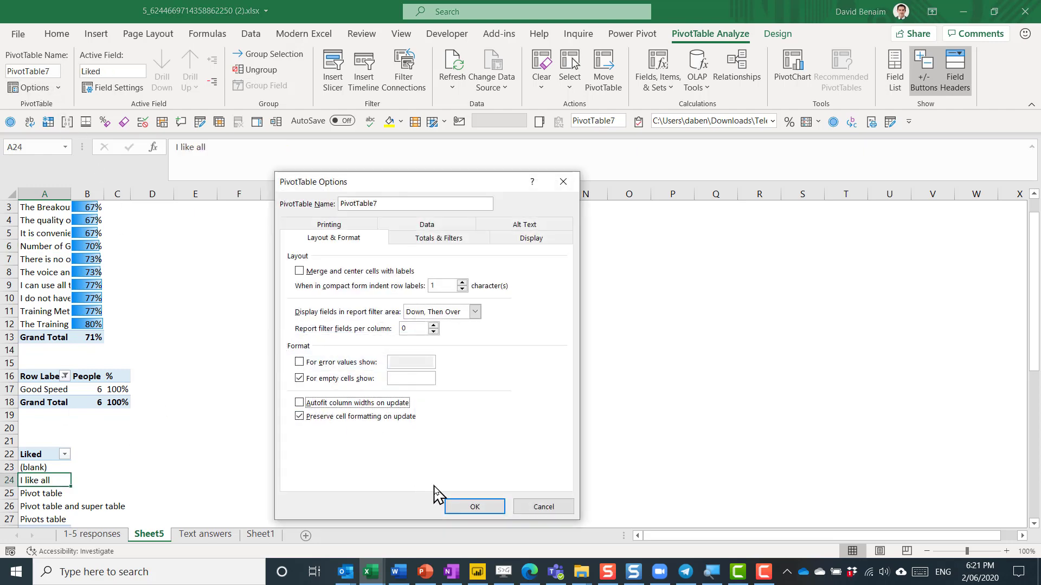
{"action": "left_click", "coordinate": [449, 505]}
- Turn off the same autofit option for the Unclear and speed pivots
{"action": "scroll", "coordinate": [144, 462], "scroll_direction": "down", "scroll_amount": 6}
{"action": "left_click", "coordinate": [51, 390]}
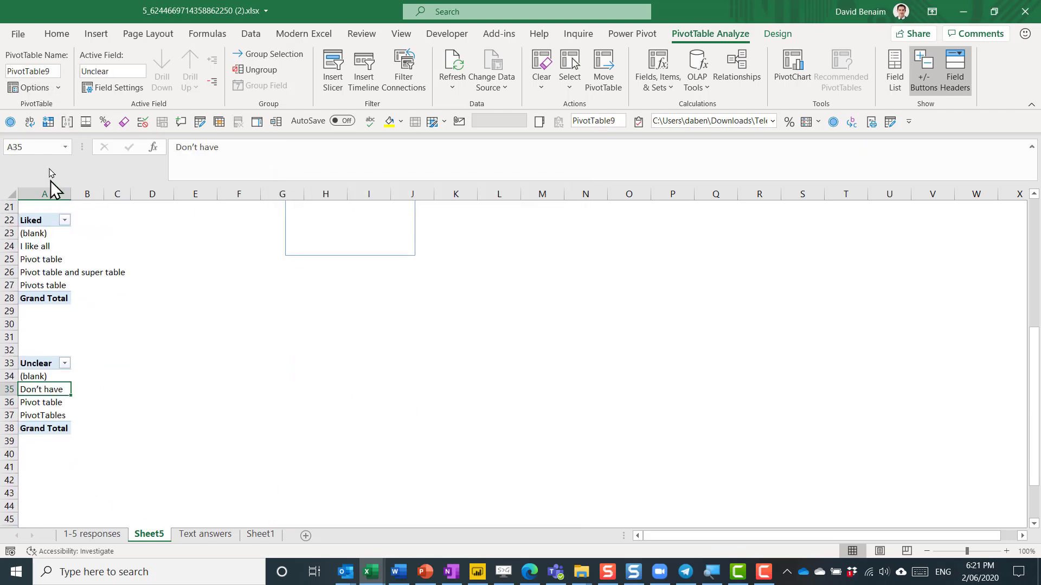
{"action": "left_click", "coordinate": [34, 87]}
{"action": "left_click", "coordinate": [318, 404]}
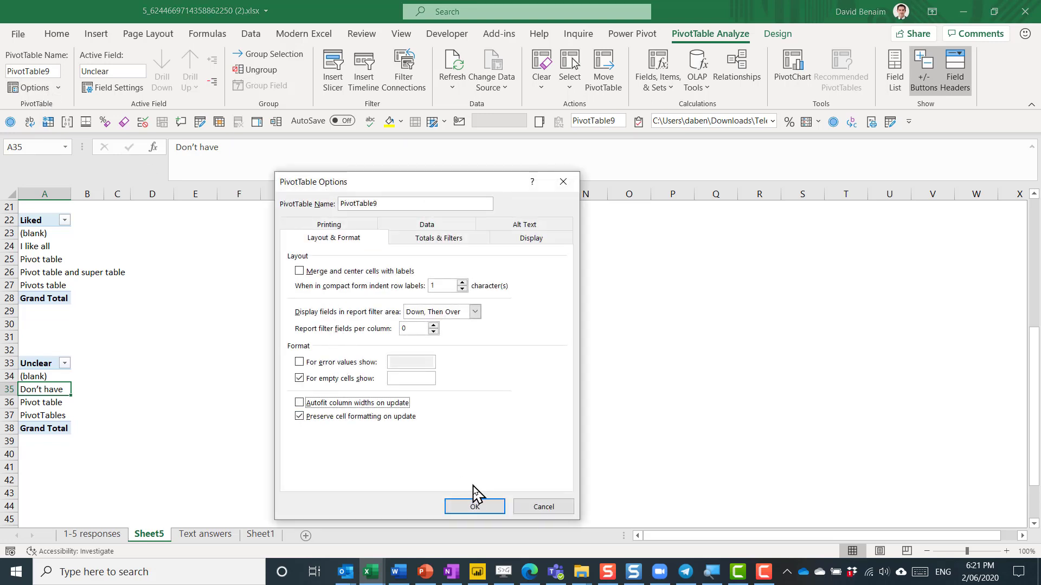
{"action": "left_click", "coordinate": [475, 503]}
{"action": "scroll", "coordinate": [86, 342], "scroll_direction": "up", "scroll_amount": 6}
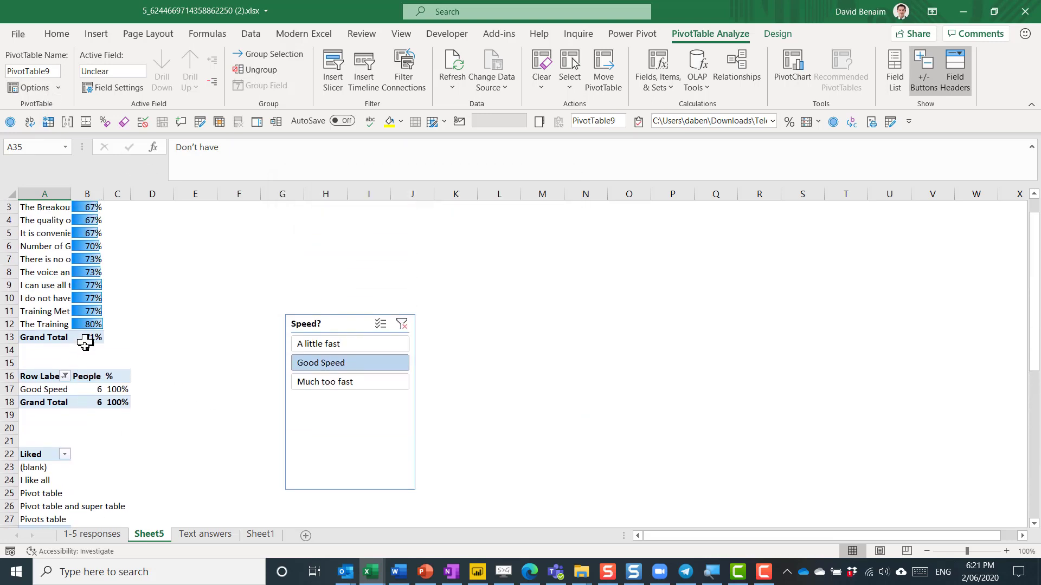
{"action": "left_click", "coordinate": [44, 389]}
{"action": "left_click", "coordinate": [34, 87]}
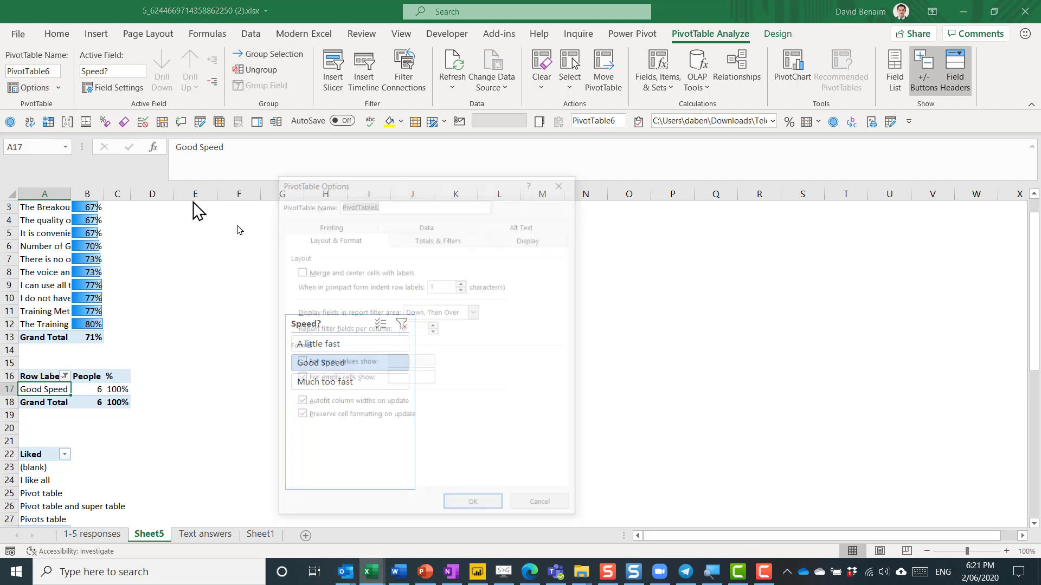
{"action": "left_click", "coordinate": [327, 404]}
{"action": "left_click", "coordinate": [456, 505]}
- Change the speed pivot's name from PivotTable6 to 'Speed question'
{"action": "double_click", "coordinate": [30, 69]}
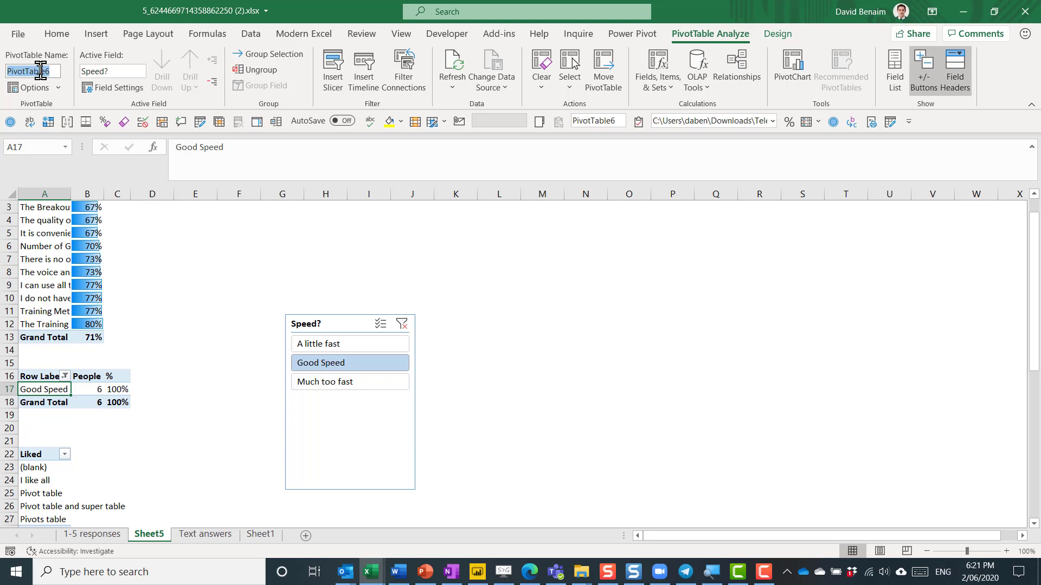
{"action": "type", "text": "Spee"}
{"action": "key", "text": "Return"}
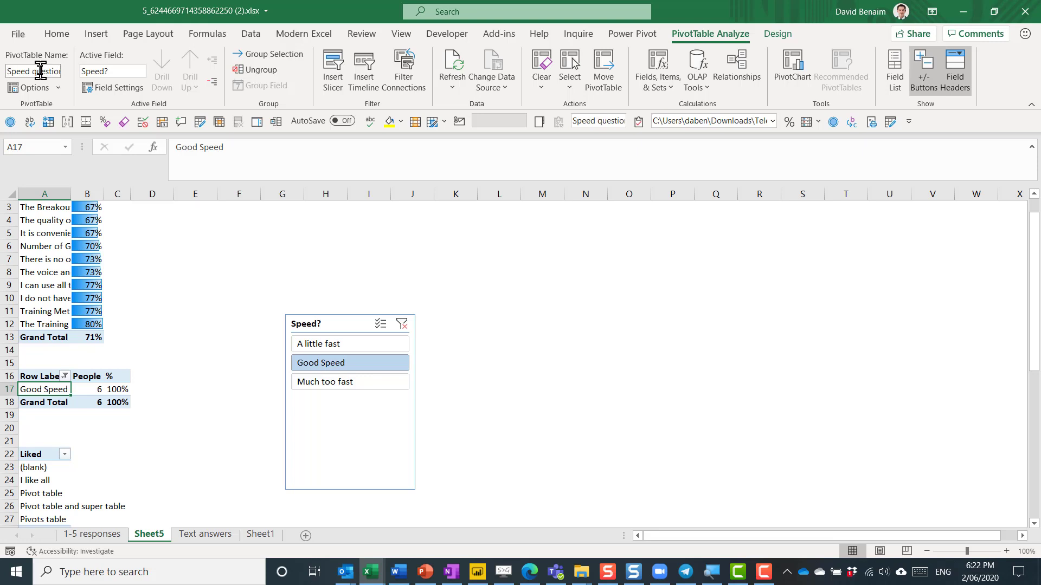
{"action": "left_click", "coordinate": [99, 378]}
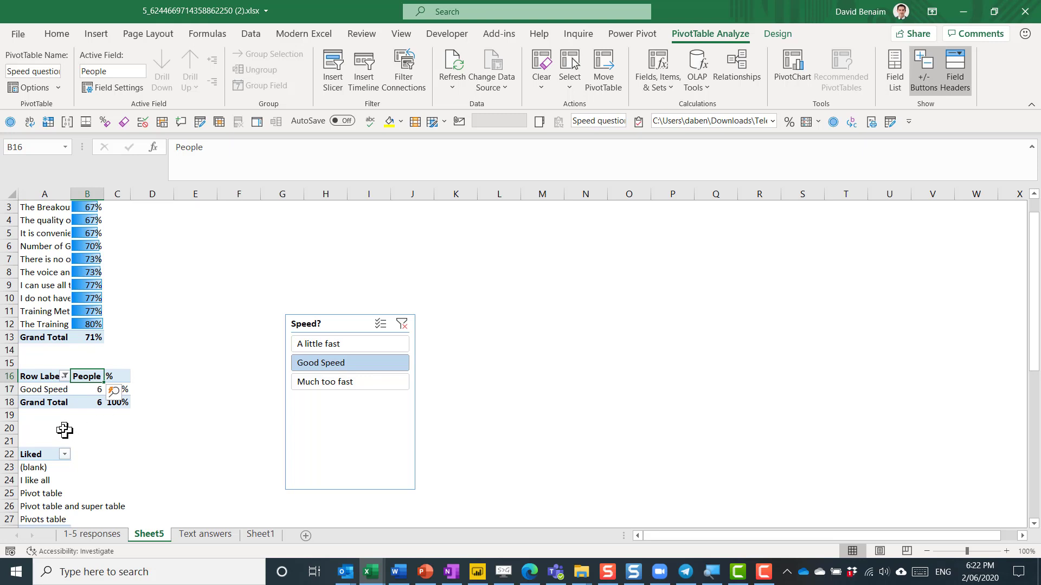
- Clear the speed pivot's row filter so all three speed answers show
{"action": "left_click", "coordinate": [49, 391]}
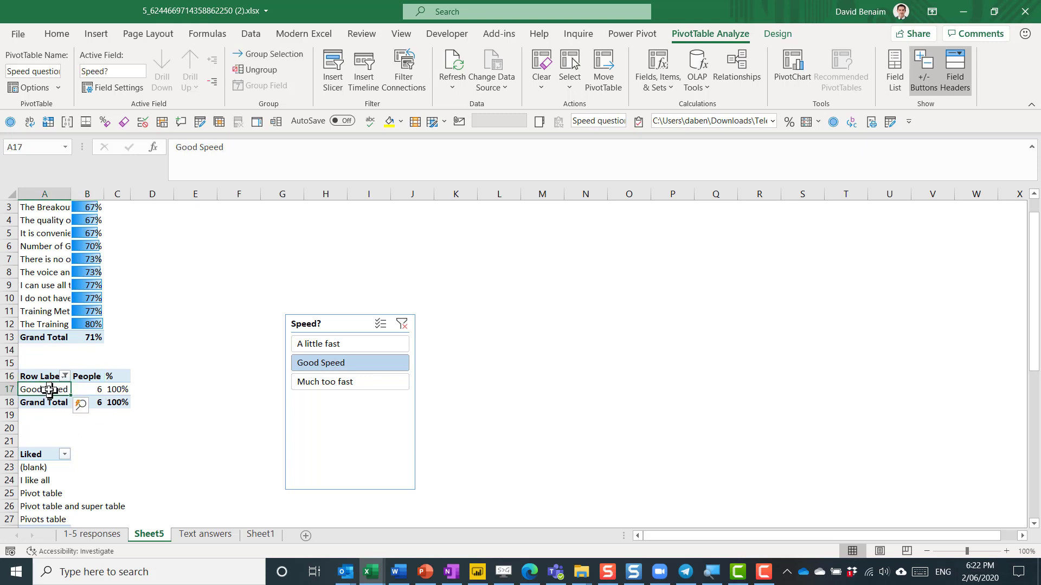
{"action": "left_click", "coordinate": [65, 376]}
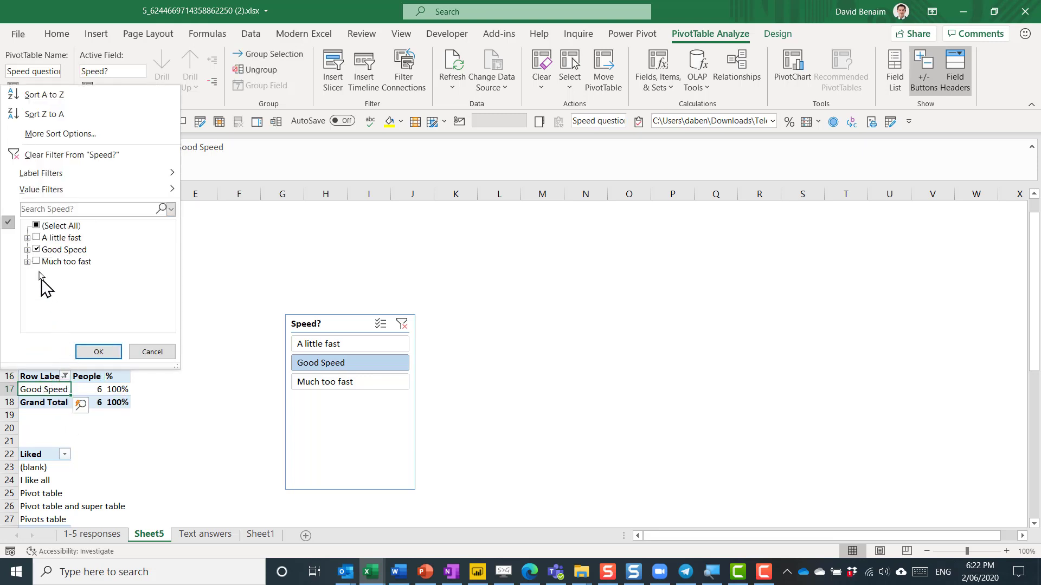
{"action": "left_click", "coordinate": [36, 226]}
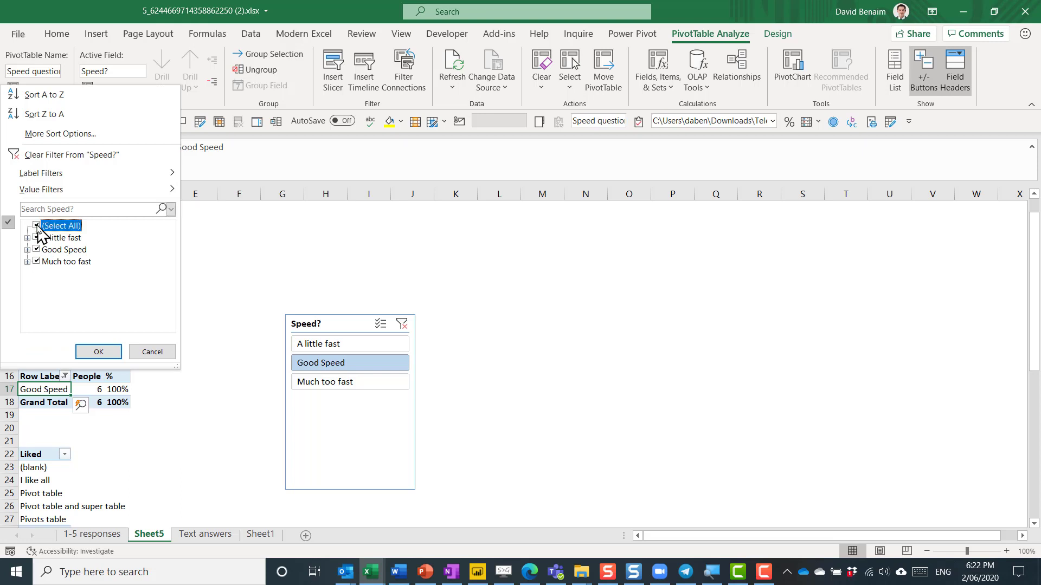
{"action": "left_click", "coordinate": [99, 352]}
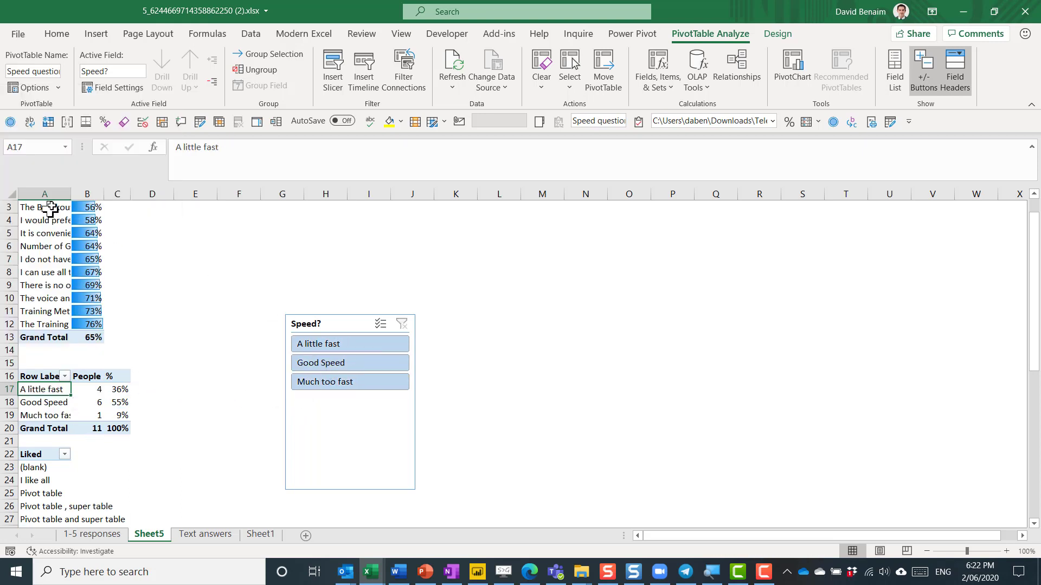
- Widen columns A and B and move the slicer beside the tables in columns E–G
{"action": "left_click_drag", "start_coordinate": [71, 195], "coordinate": [370, 195]}
{"action": "left_click_drag", "start_coordinate": [635, 326], "coordinate": [519, 217]}
{"action": "left_click_drag", "start_coordinate": [405, 204], "coordinate": [426, 202]}
- Test the slicer, leaving it on A little fast, and shorten it to fit three items
{"action": "left_click", "coordinate": [547, 256]}
{"action": "left_click", "coordinate": [554, 276]}
{"action": "left_click", "coordinate": [543, 256]}
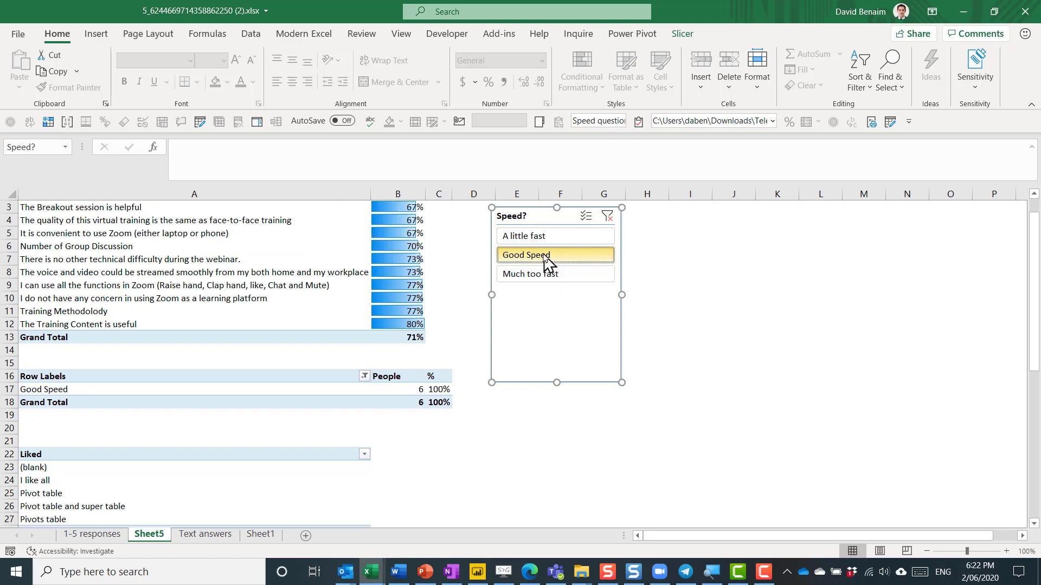
{"action": "left_click", "coordinate": [542, 239]}
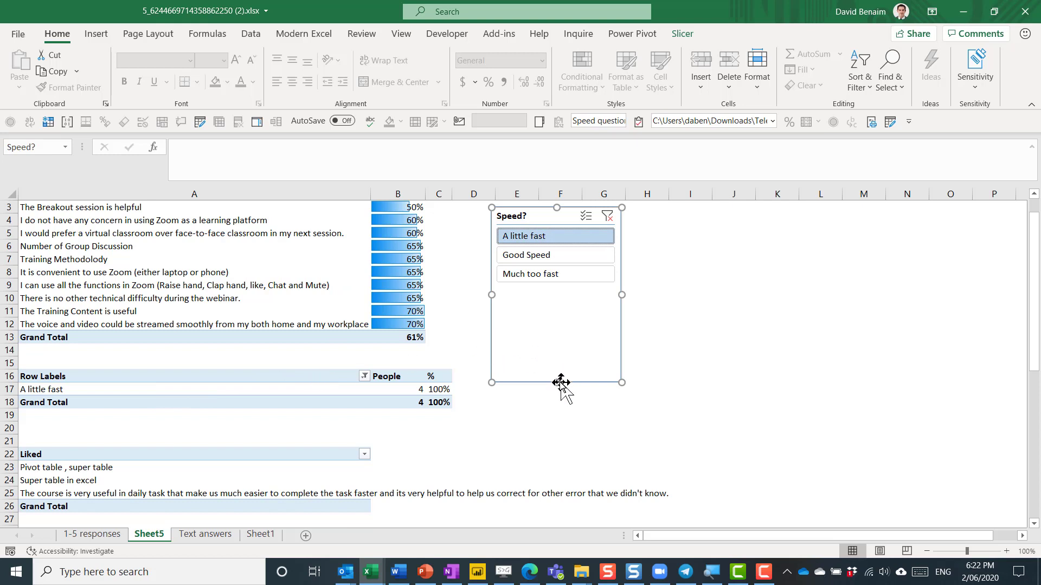
{"action": "left_click_drag", "start_coordinate": [557, 377], "coordinate": [561, 303]}
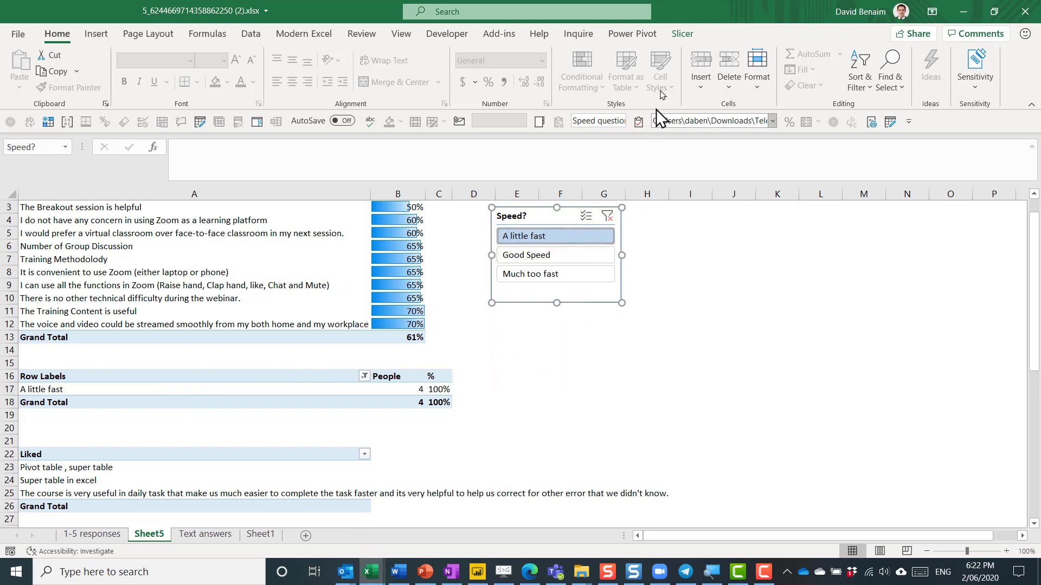
- Uncheck the speed-question pivot in the Speed? slicer's Report Connections
{"action": "left_click", "coordinate": [683, 34]}
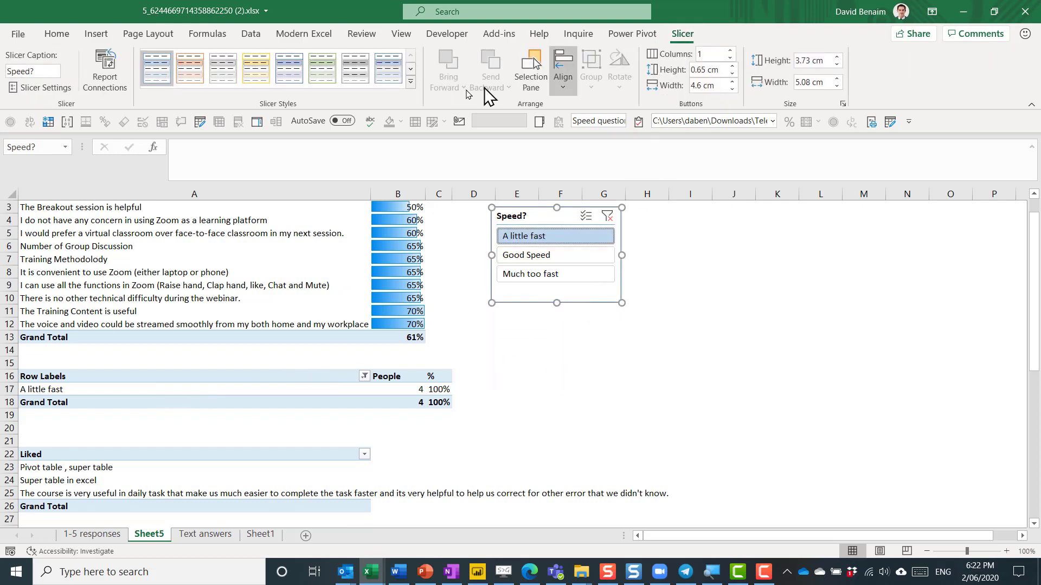
{"action": "left_click", "coordinate": [105, 71]}
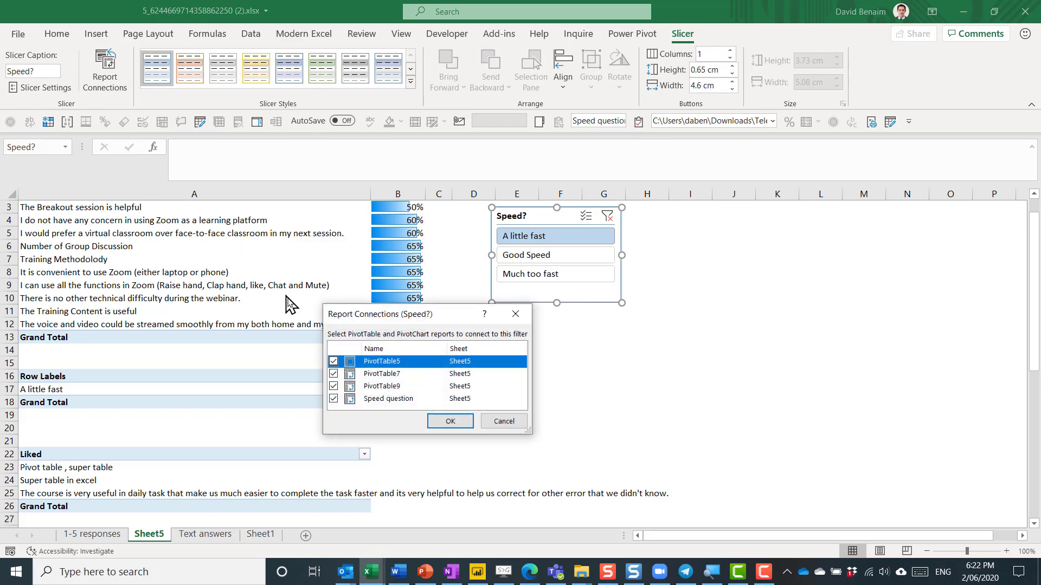
{"action": "left_click", "coordinate": [333, 399]}
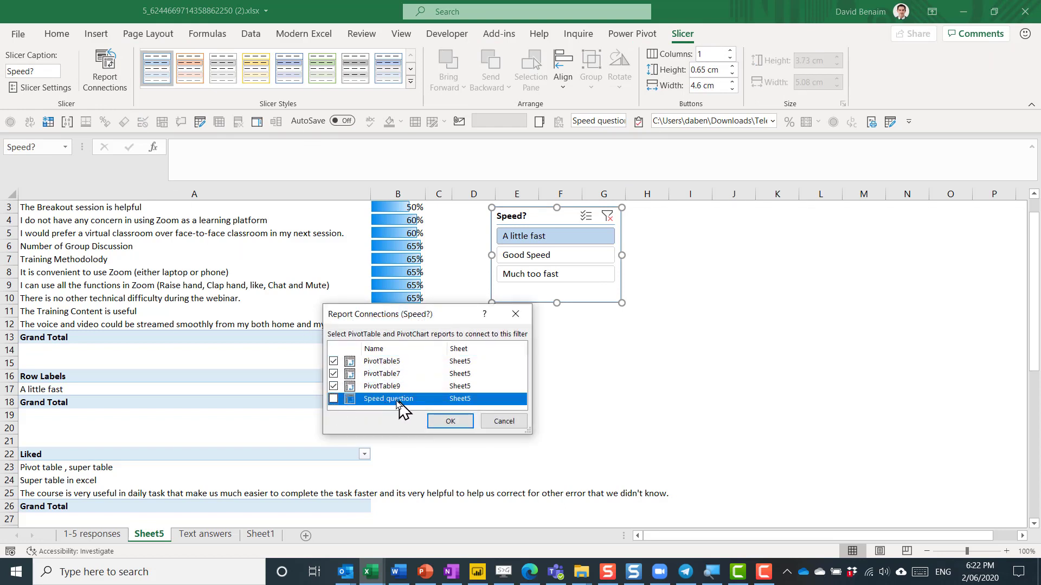
{"action": "left_click", "coordinate": [443, 426]}
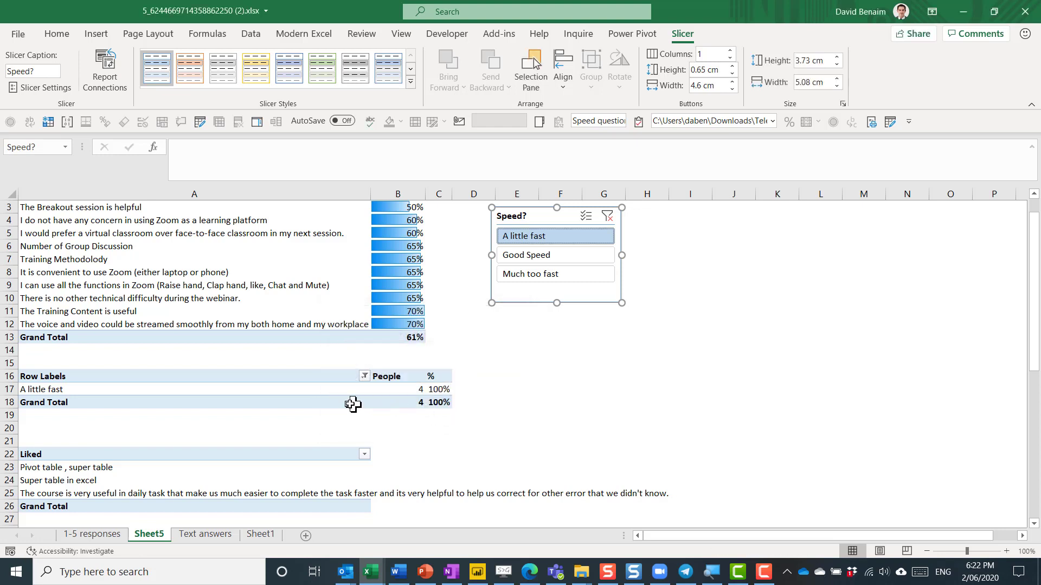
- Clear the speed pivot's Row Labels filter so all three speeds show
{"action": "left_click", "coordinate": [364, 377]}
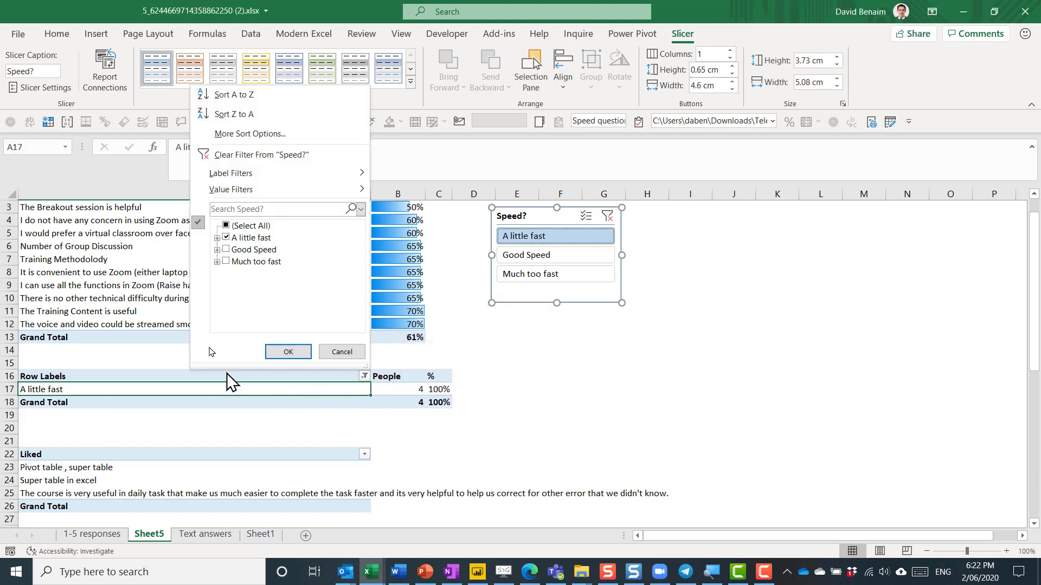
{"action": "left_click", "coordinate": [226, 226]}
{"action": "left_click", "coordinate": [286, 350]}
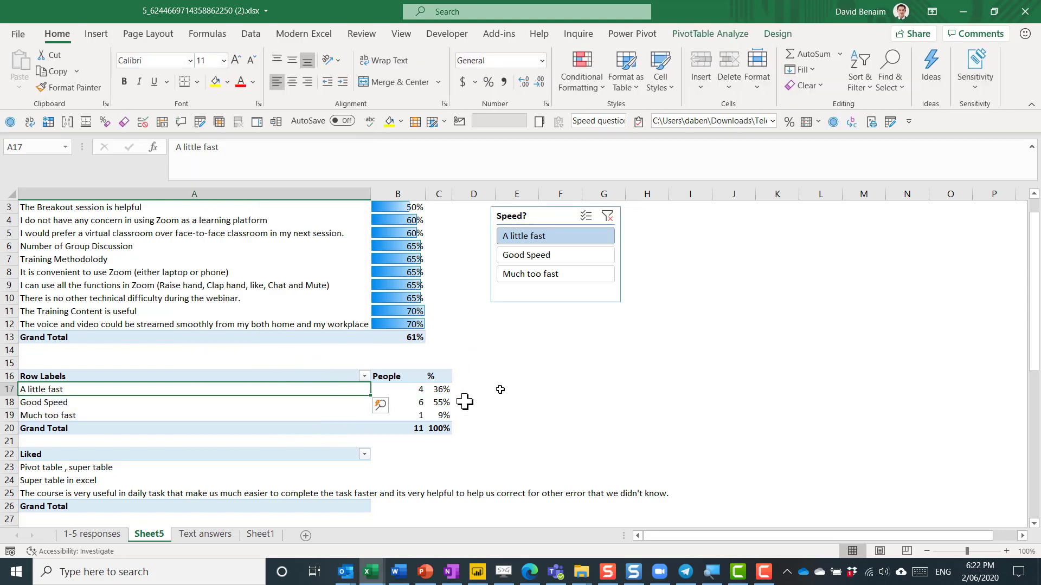
- Test the slicer with Good Speed, Much too fast and A little fast
{"action": "left_click", "coordinate": [590, 257]}
{"action": "left_click", "coordinate": [577, 276]}
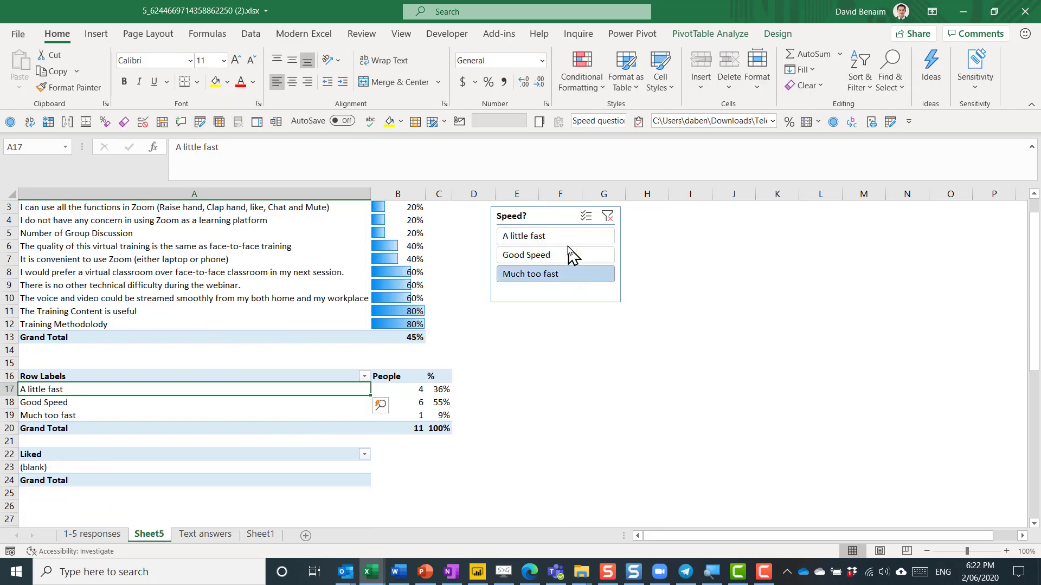
{"action": "left_click", "coordinate": [541, 236]}
{"action": "left_click", "coordinate": [543, 255]}
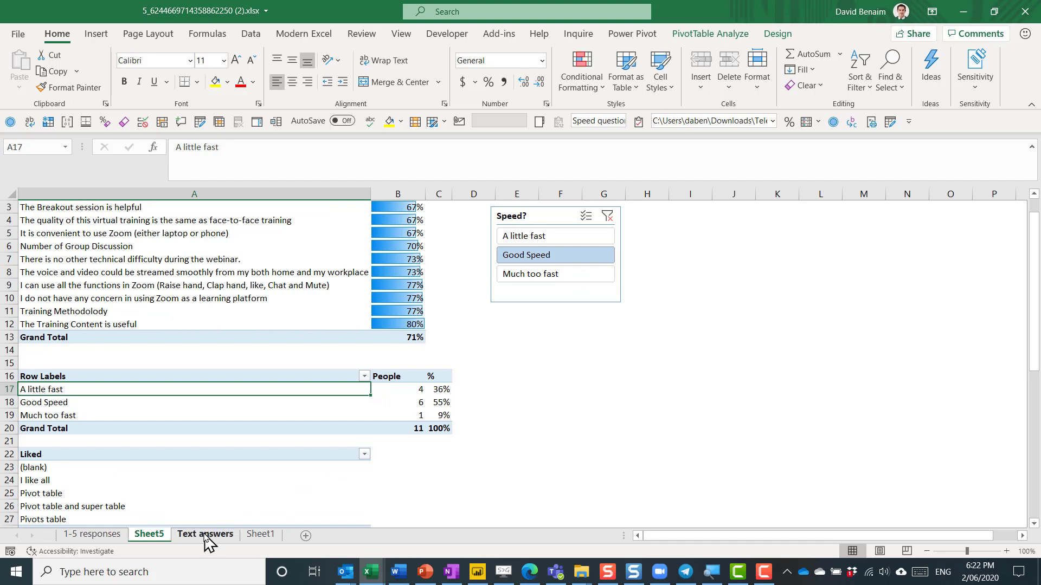
- On 1-5 responses, select the Question column through the last row plus the Percentage score column
{"action": "left_click", "coordinate": [98, 536]}
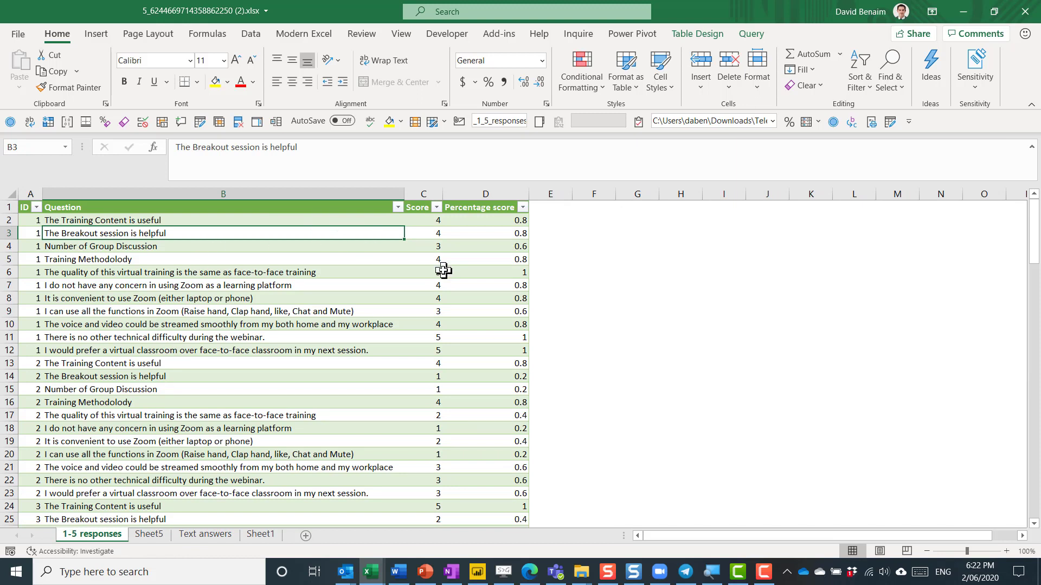
{"action": "key", "text": "Up"}
{"action": "key", "text": "Up"}
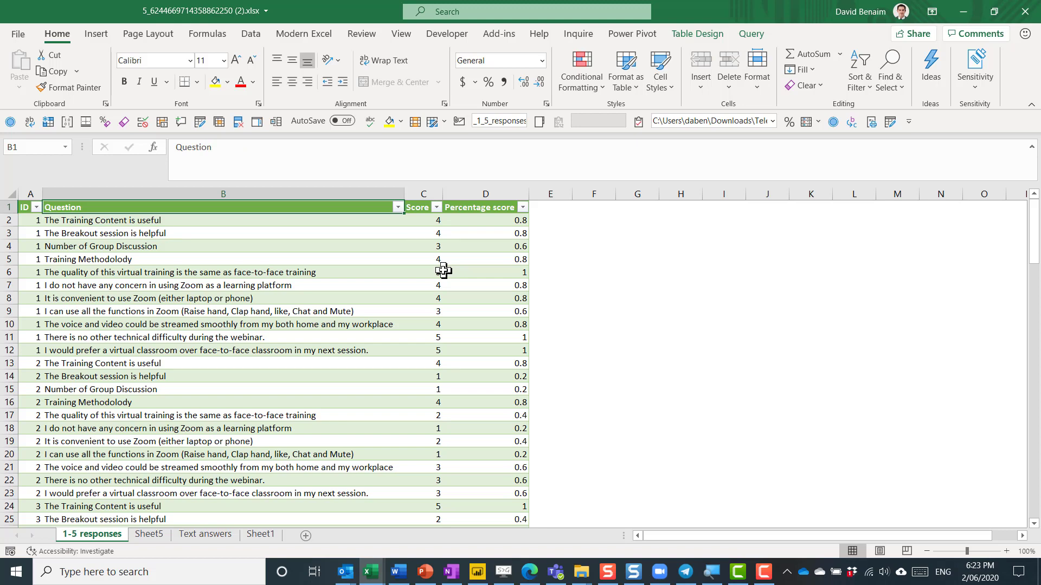
{"action": "left_click", "coordinate": [445, 261]}
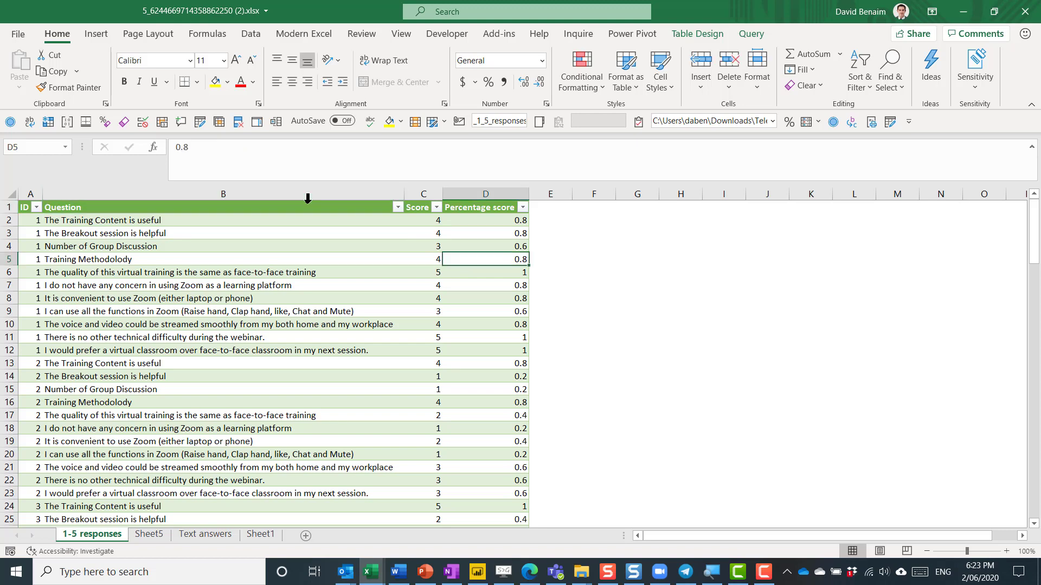
{"action": "left_click_drag", "start_coordinate": [309, 210], "coordinate": [360, 539]}
{"action": "left_click", "coordinate": [413, 520]}
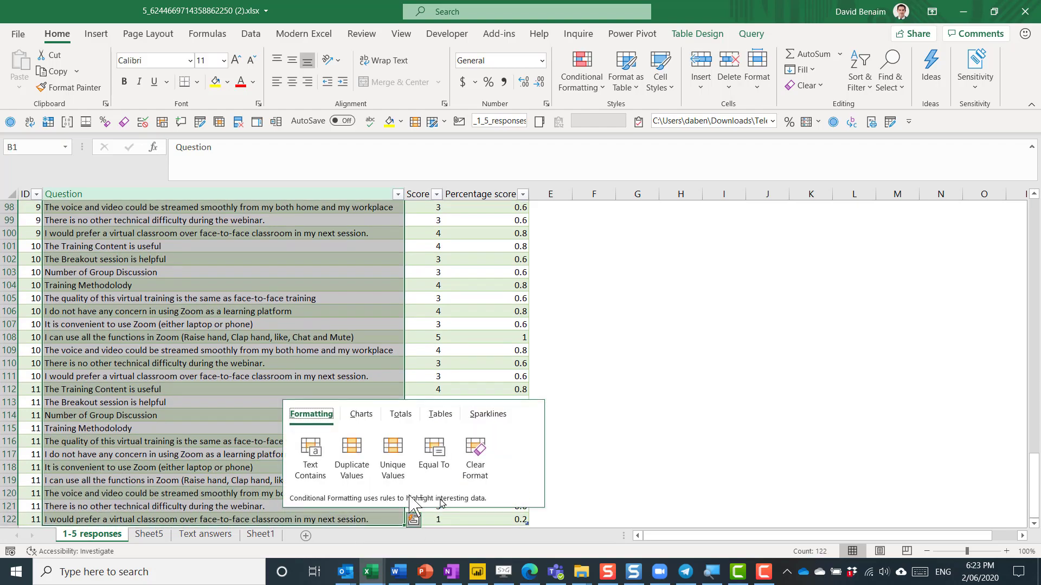
{"action": "left_click_drag", "start_coordinate": [505, 521], "coordinate": [491, 206]}
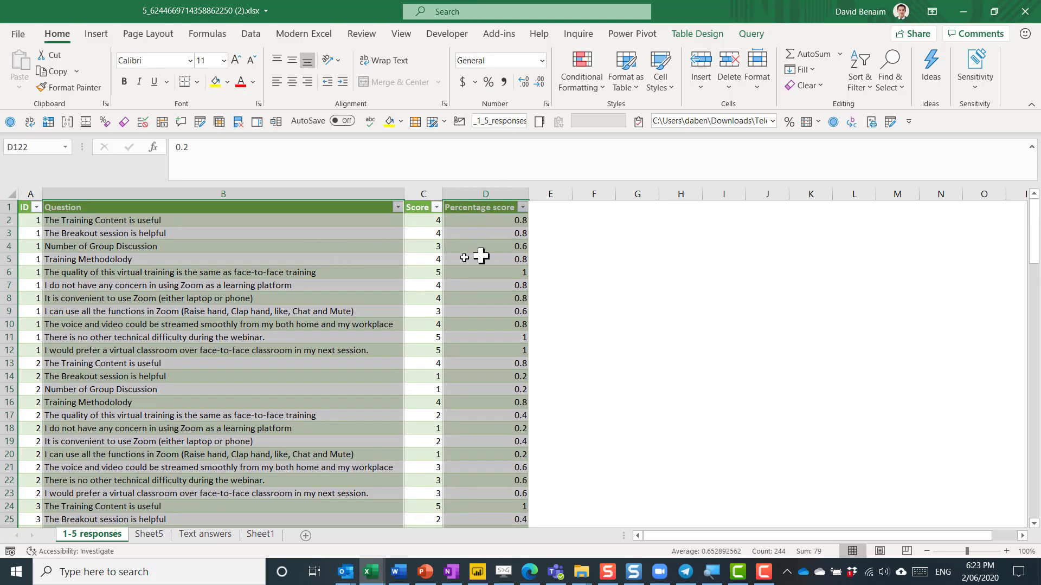
{"action": "left_click", "coordinate": [96, 35]}
- Insert a Box and Whisker statistic chart from the selection, nudge it, and select its series
{"action": "left_click", "coordinate": [392, 71]}
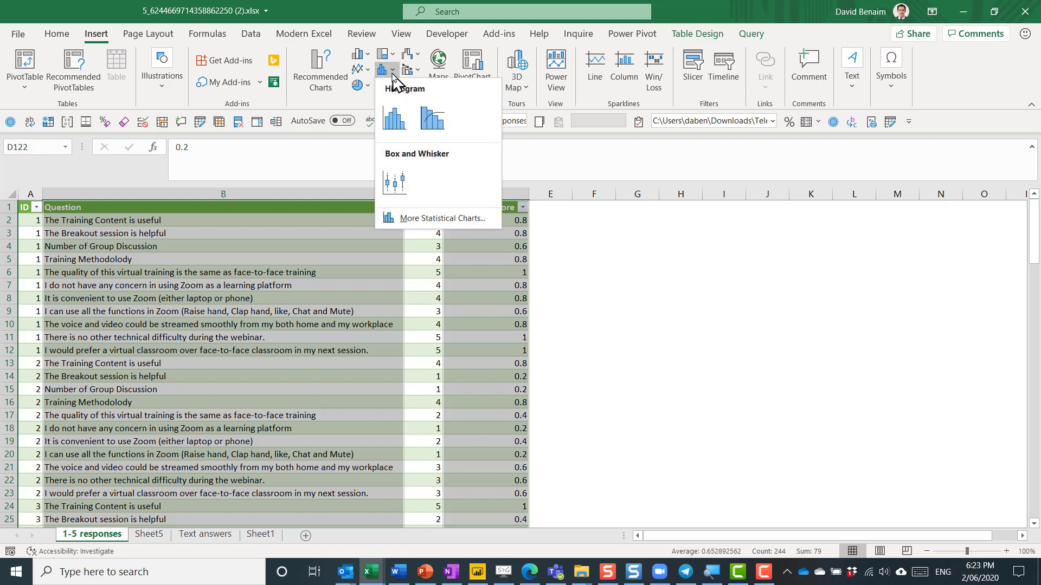
{"action": "left_click", "coordinate": [404, 180]}
{"action": "left_click_drag", "start_coordinate": [695, 370], "coordinate": [1007, 347]}
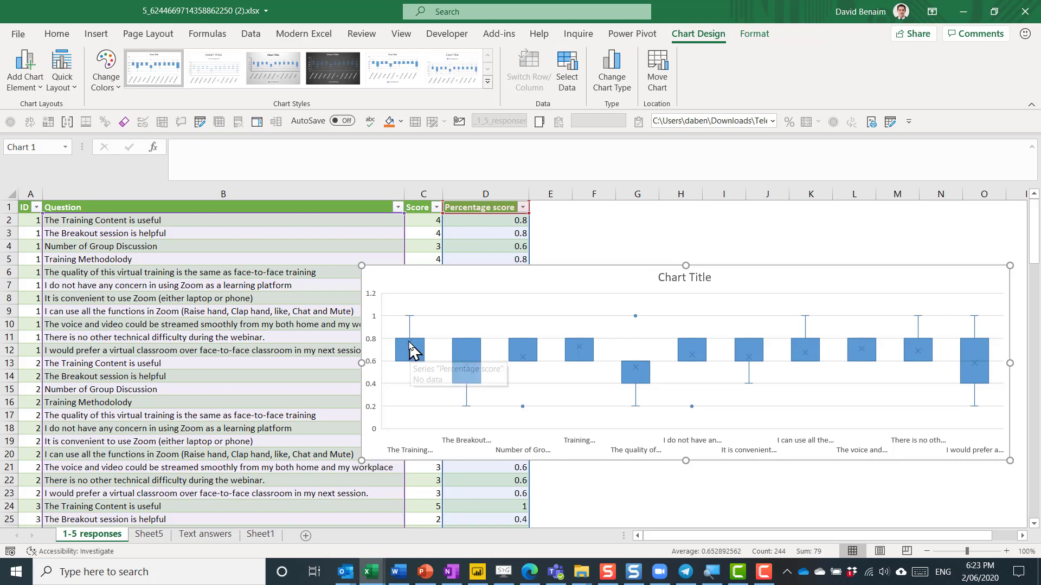
{"action": "left_click", "coordinate": [409, 343]}
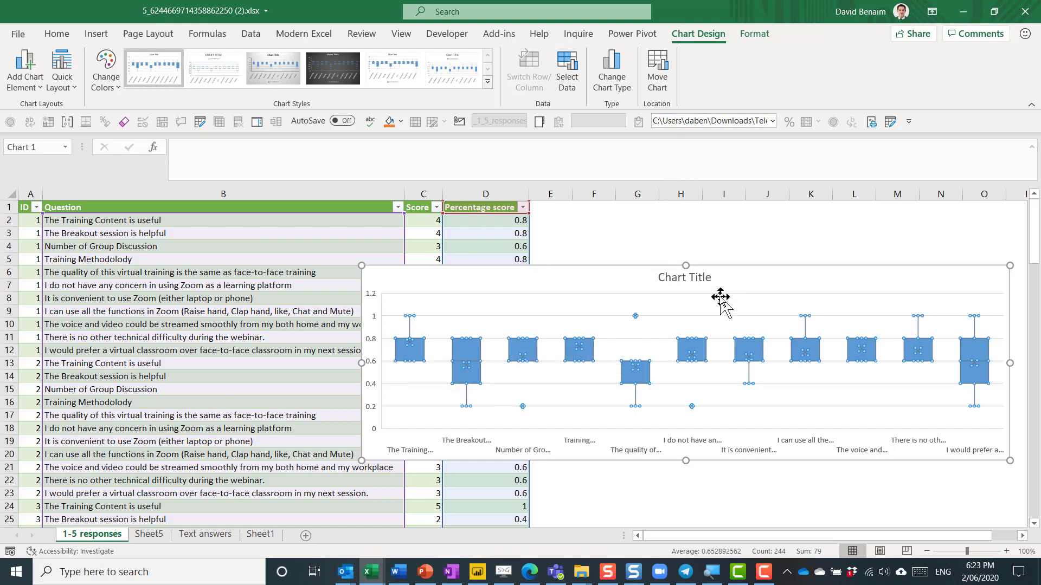
- Set the box series outline to Automatic from the right-click mini toolbar
{"action": "right_click", "coordinate": [976, 364]}
{"action": "left_click", "coordinate": [900, 329]}
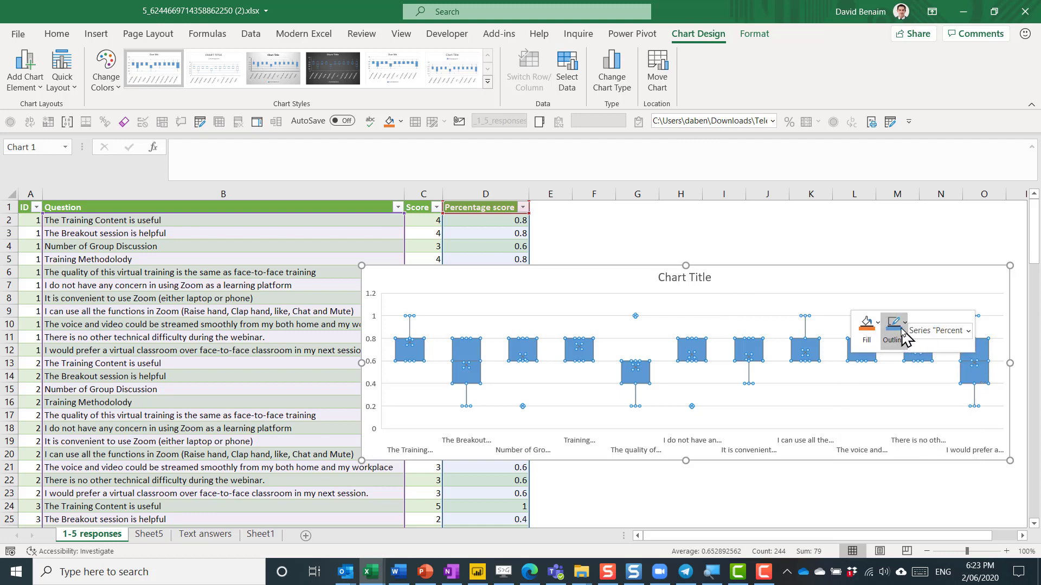
{"action": "left_click", "coordinate": [897, 76]}
{"action": "left_click", "coordinate": [856, 276]}
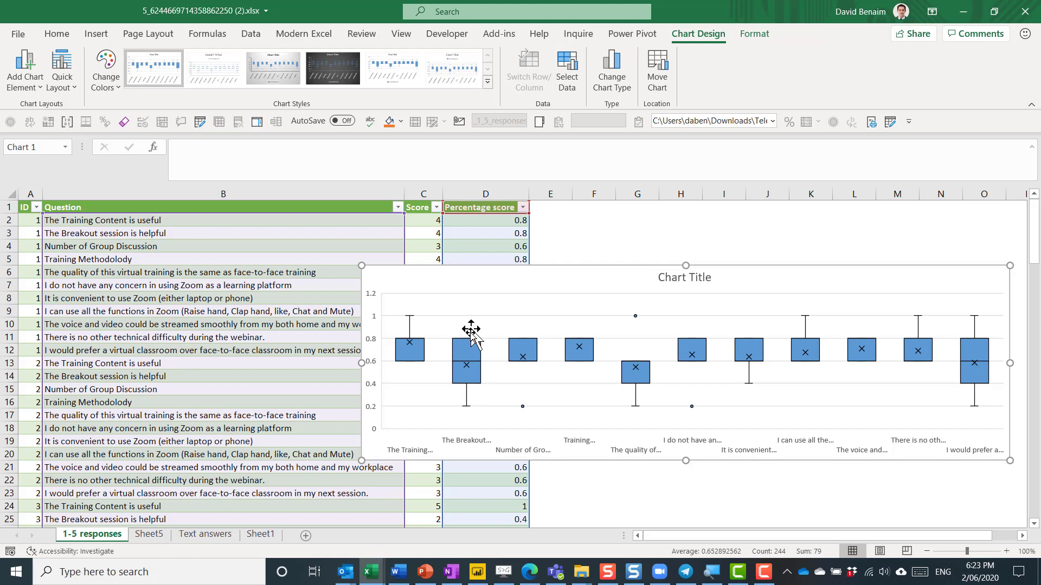
{"action": "left_click", "coordinate": [466, 407]}
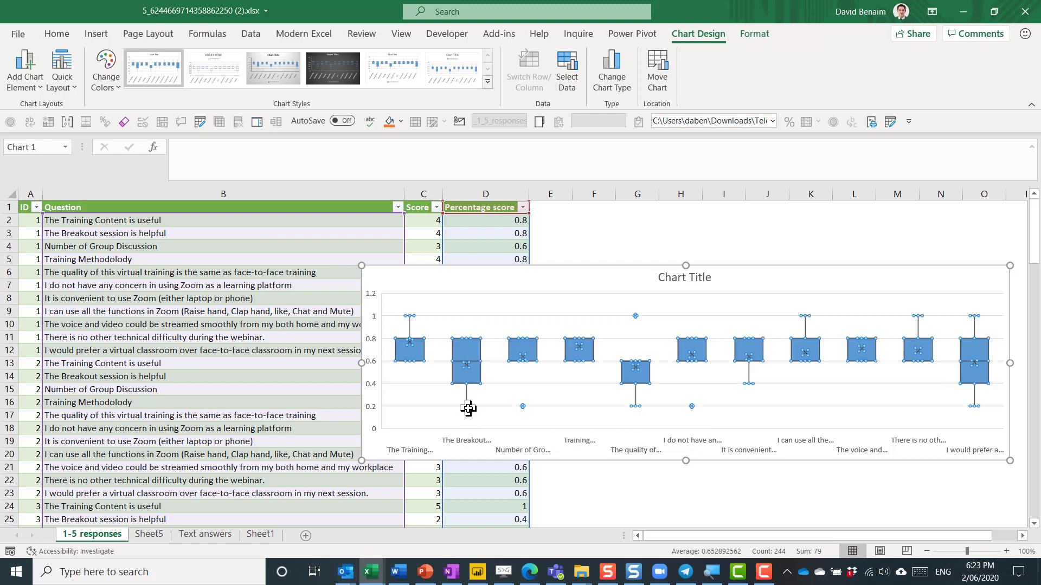
{"action": "left_click", "coordinate": [1005, 282]}
- Drag the chart up-left and stretch its left edge across the sheet
{"action": "left_click_drag", "start_coordinate": [1008, 292], "coordinate": [927, 279]}
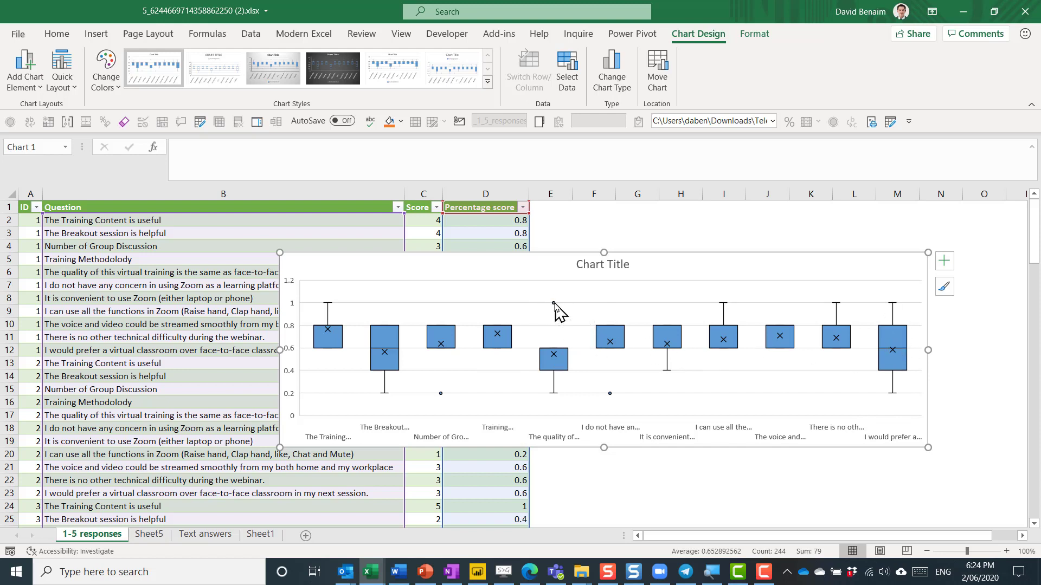
{"action": "mouse_move", "coordinate": [553, 304]}
{"action": "left_click_drag", "start_coordinate": [279, 351], "coordinate": [26, 363]}
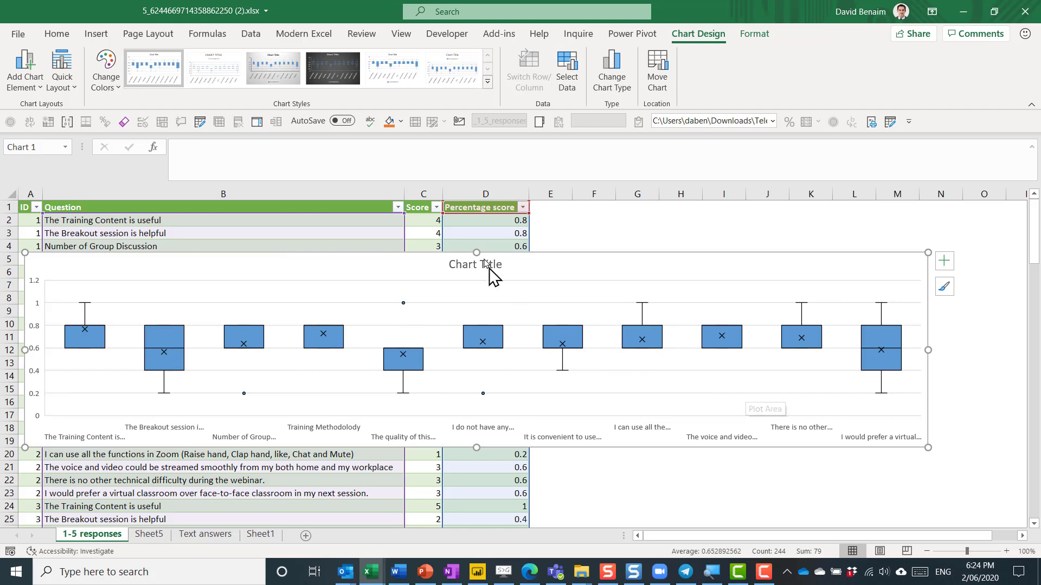
{"action": "left_click_drag", "start_coordinate": [484, 223], "coordinate": [495, 482]}
{"action": "left_click", "coordinate": [496, 481]}
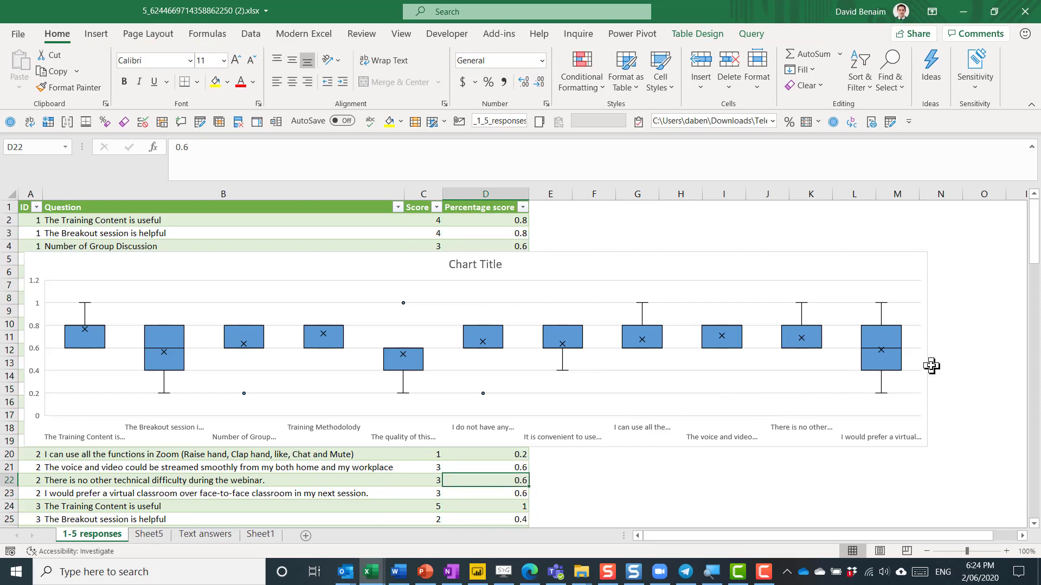
{"action": "left_click", "coordinate": [922, 337]}
{"action": "left_click", "coordinate": [892, 262]}
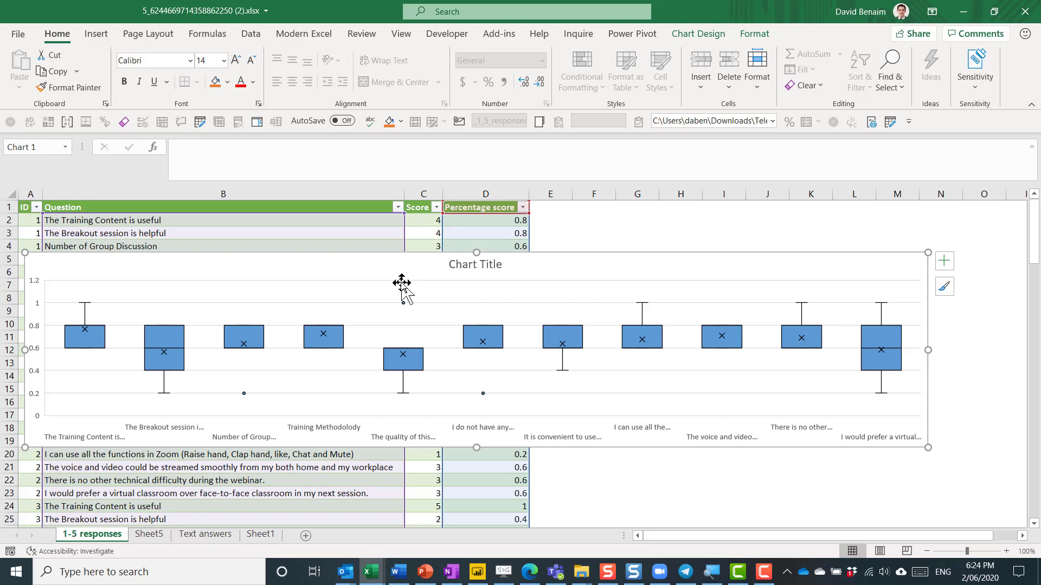
- Move the box-and-whisker chart from 1-5 responses to Sheet5 at cell H14
{"action": "left_click", "coordinate": [200, 536]}
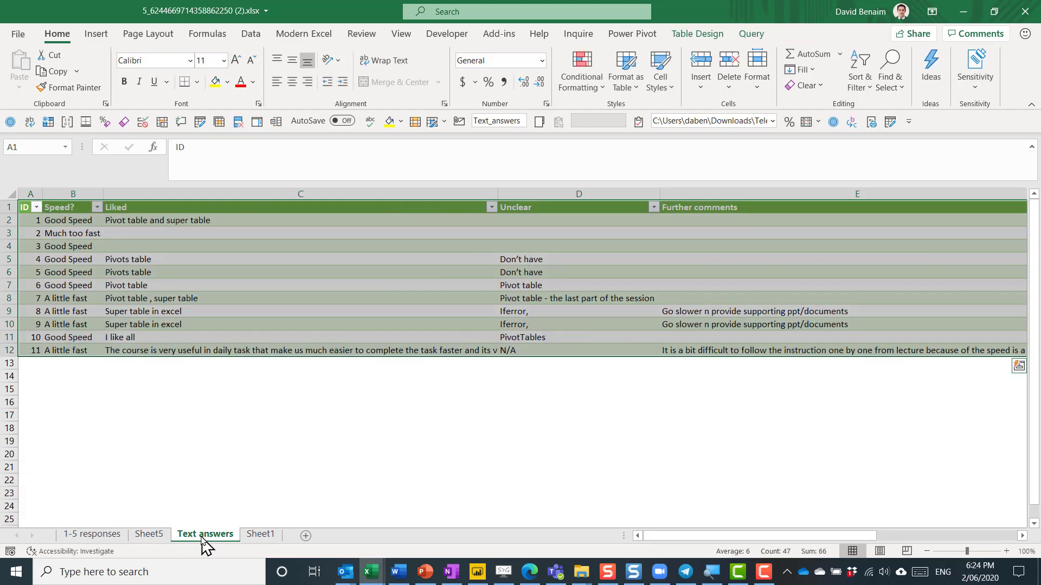
{"action": "left_click", "coordinate": [165, 536]}
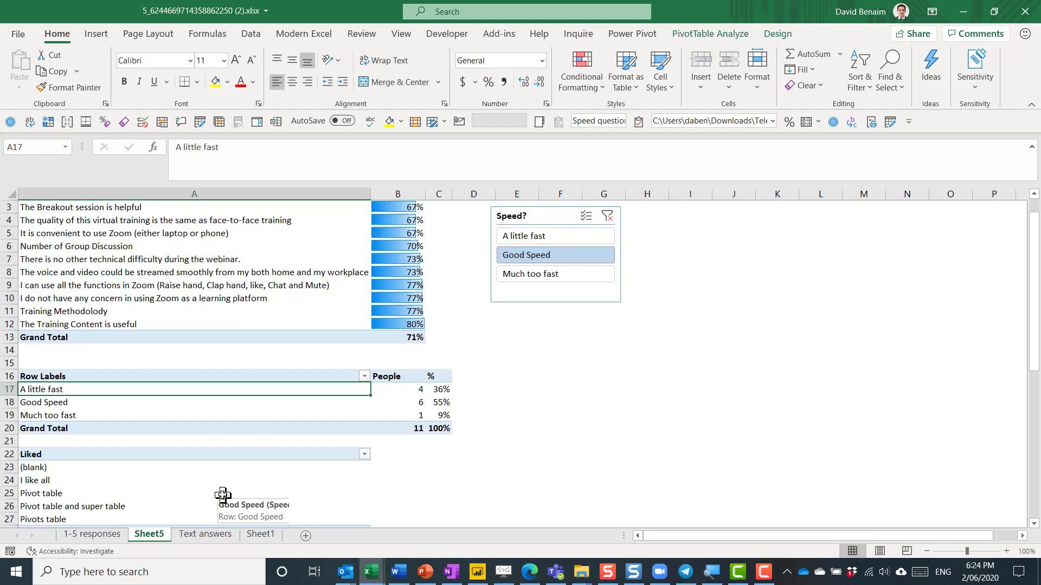
{"action": "left_click", "coordinate": [107, 536]}
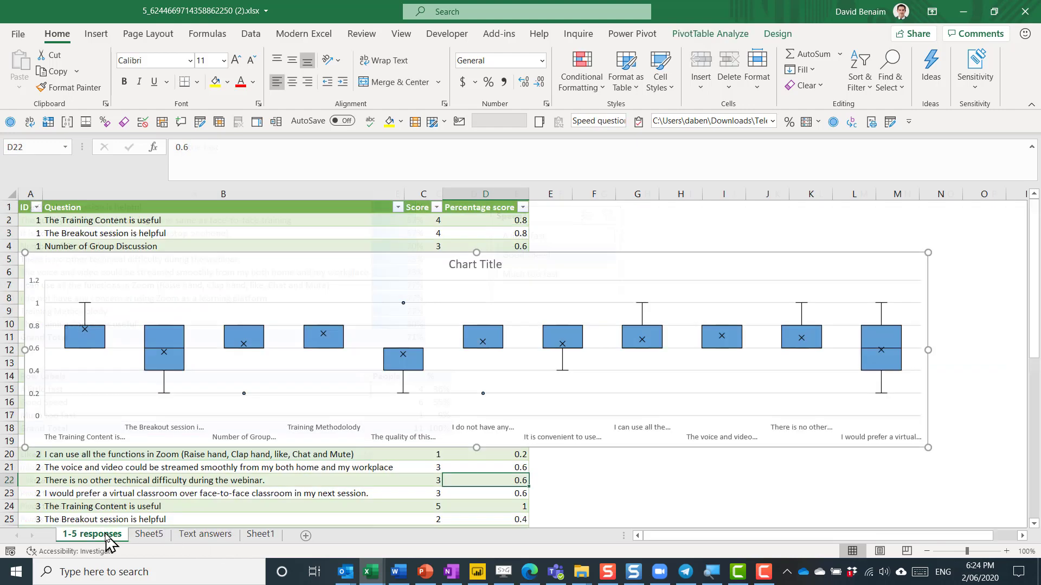
{"action": "left_click", "coordinate": [669, 261]}
{"action": "key", "text": "Delete"}
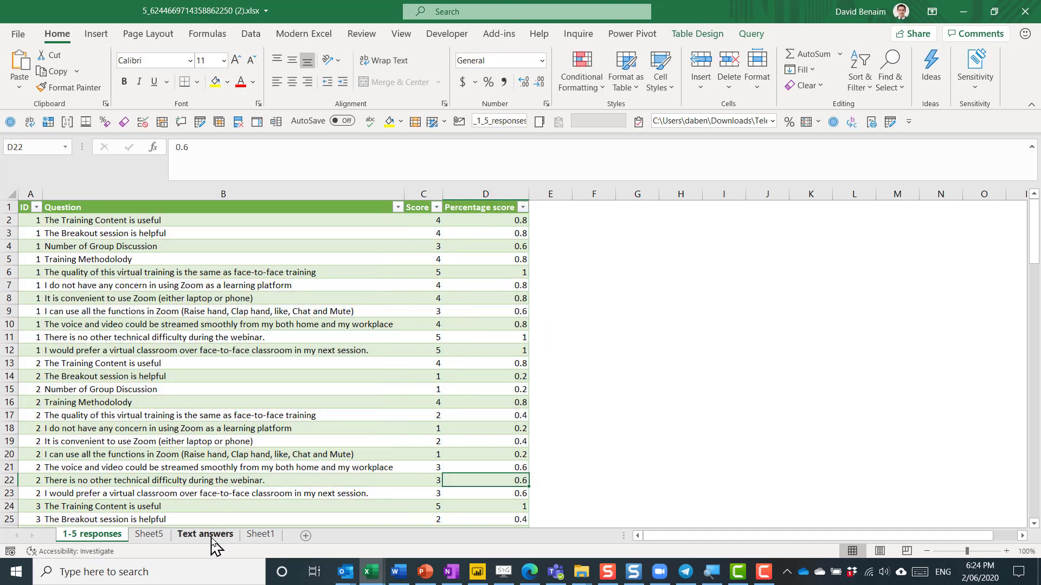
{"action": "left_click", "coordinate": [151, 537]}
{"action": "left_click", "coordinate": [604, 353]}
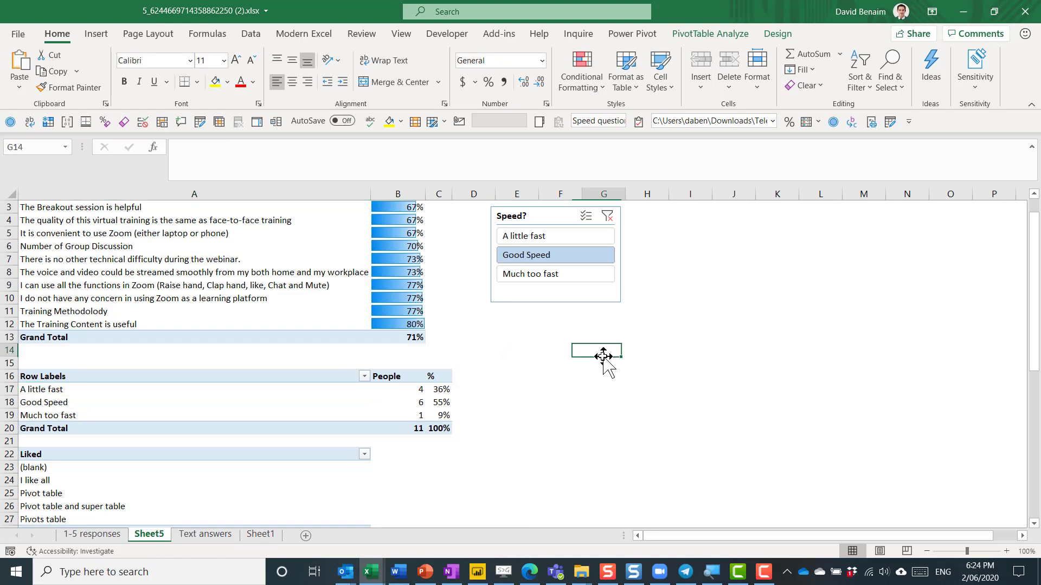
{"action": "key", "text": "ctrl+v"}
- Rename Sheet5 to 'Analysis' and drag the chart up beneath the slicer
{"action": "double_click", "coordinate": [152, 535]}
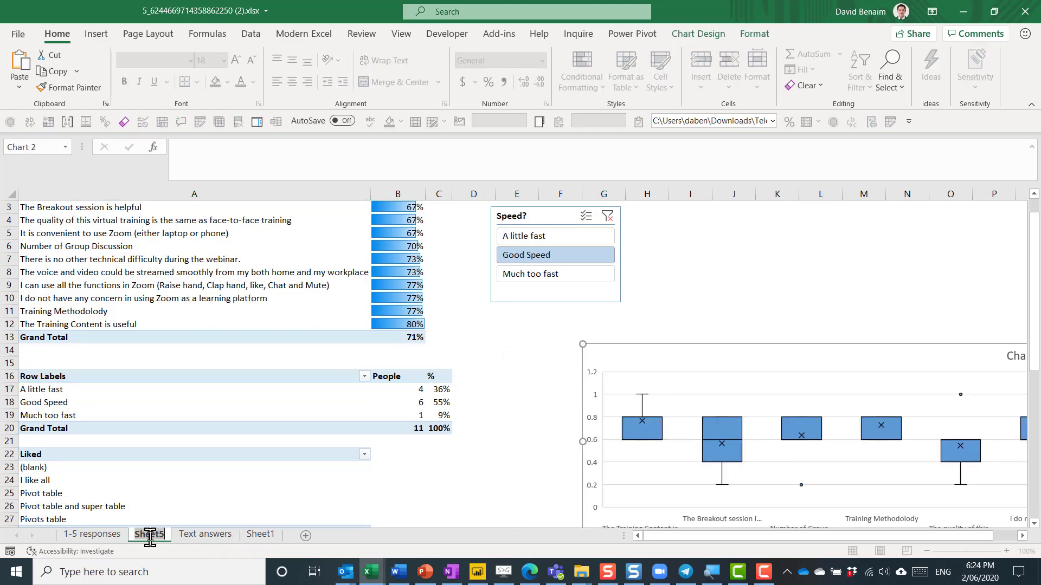
{"action": "type", "text": "Analysis"}
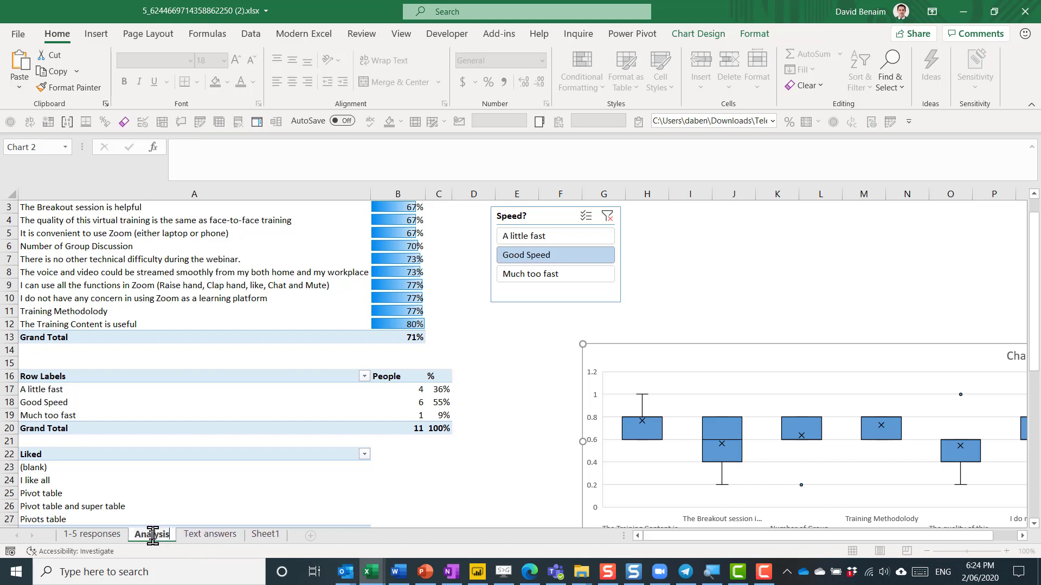
{"action": "key", "text": "Return"}
{"action": "left_click_drag", "start_coordinate": [708, 353], "coordinate": [621, 321]}
{"action": "left_click", "coordinate": [800, 262]}
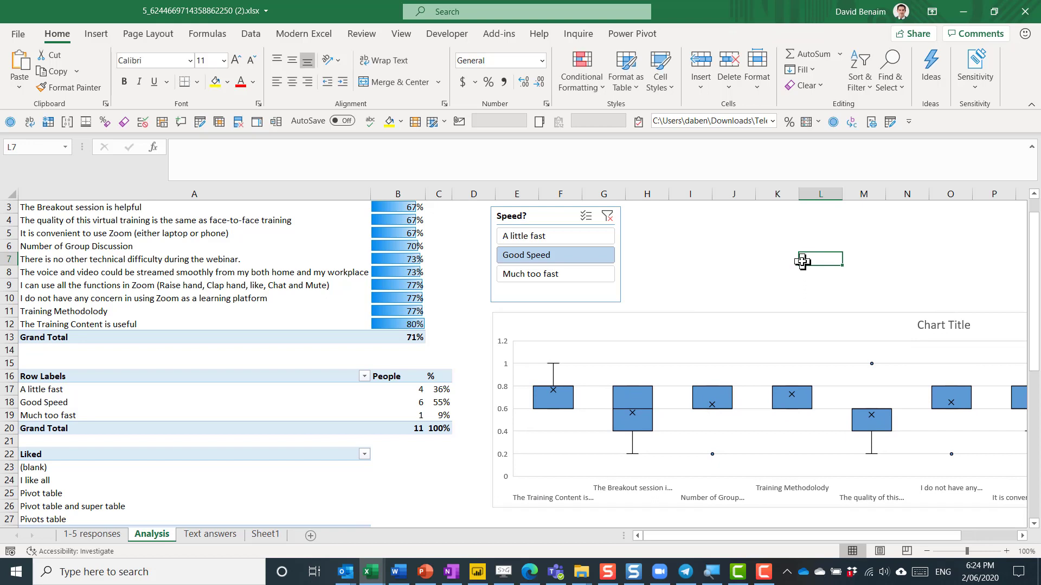